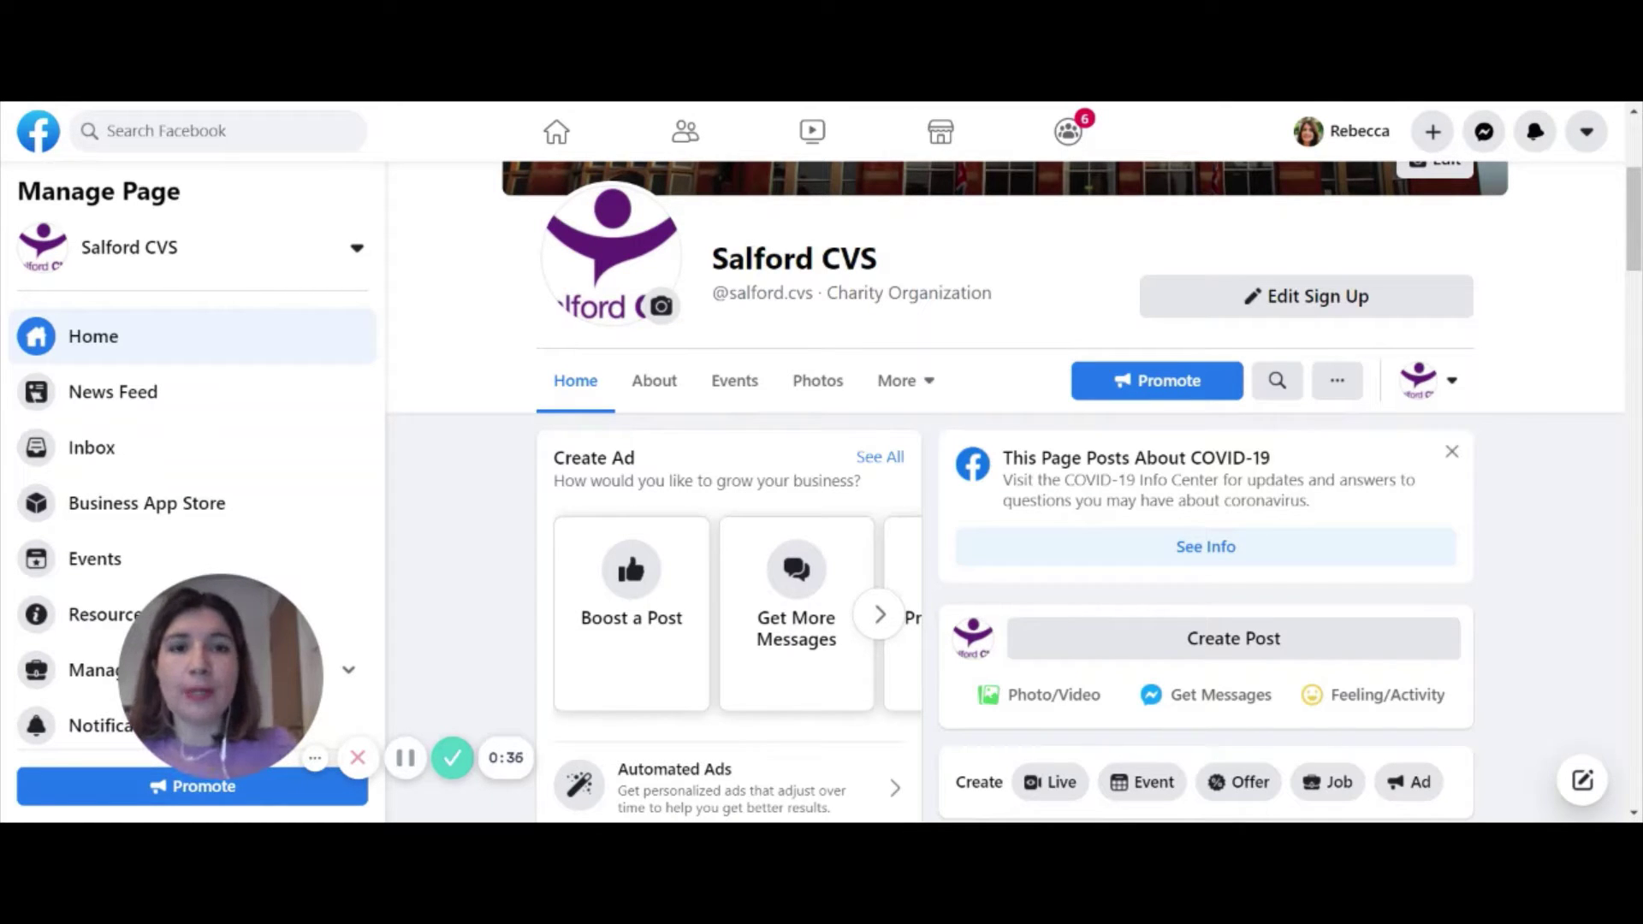
Start a new post on the Salford CVS page with the text "Great catch up"
{"action": "scroll", "coordinate": [1217, 539], "scroll_direction": "down", "scroll_amount": 1}
{"action": "scroll", "coordinate": [1222, 532], "scroll_direction": "up", "scroll_amount": 1}
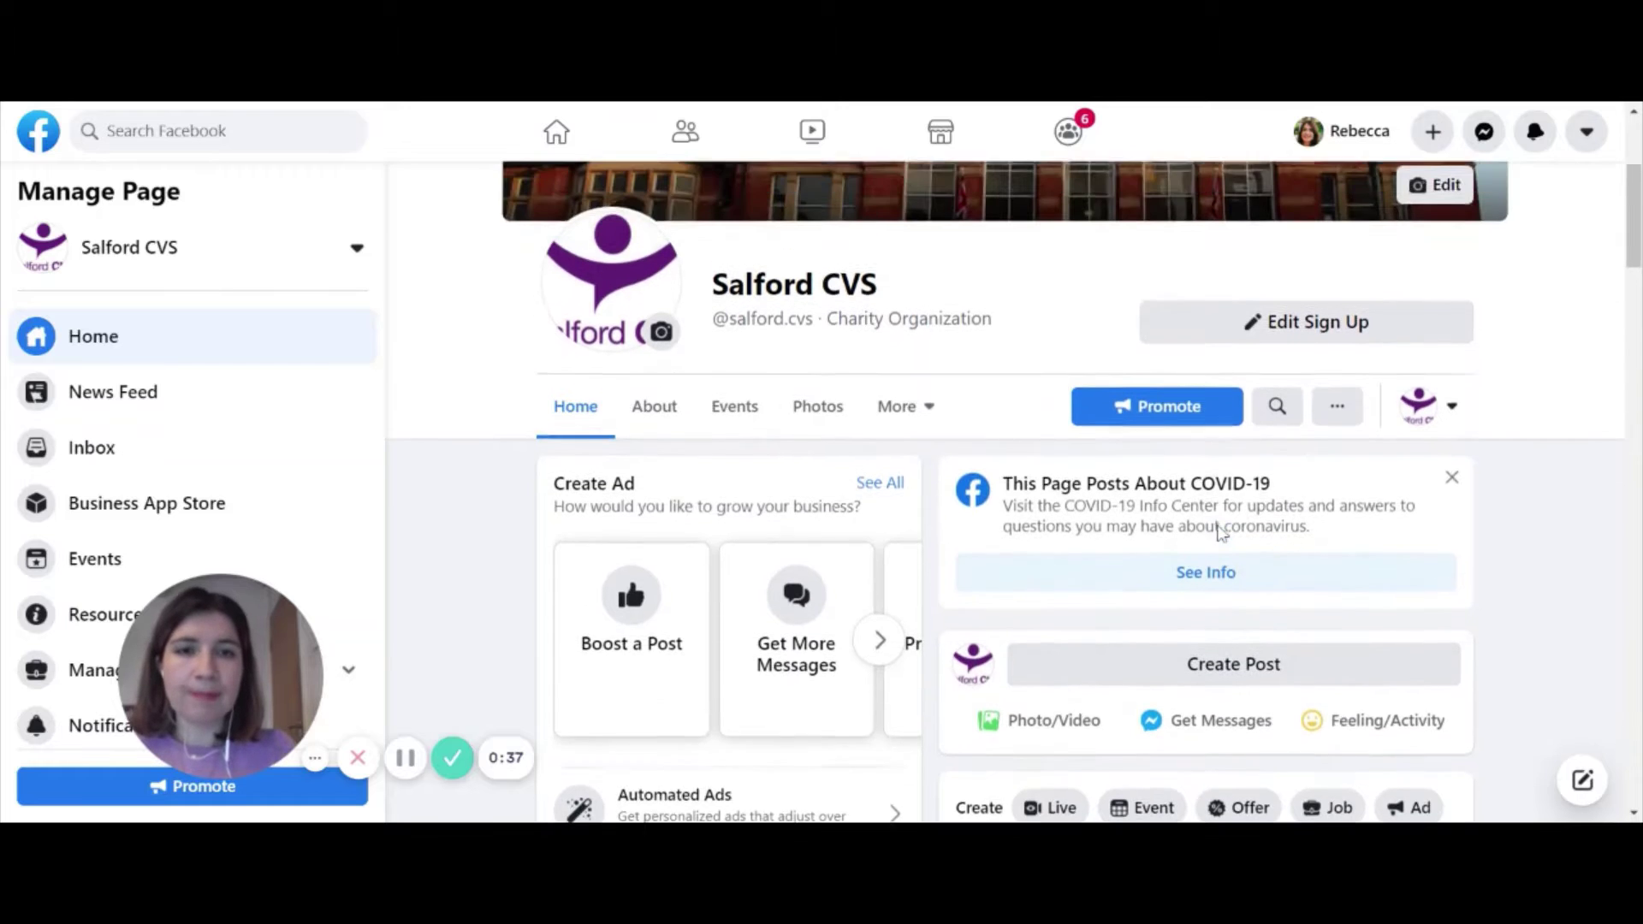
{"action": "scroll", "coordinate": [1222, 531], "scroll_direction": "down", "scroll_amount": 1}
{"action": "scroll", "coordinate": [1222, 531], "scroll_direction": "up", "scroll_amount": 3}
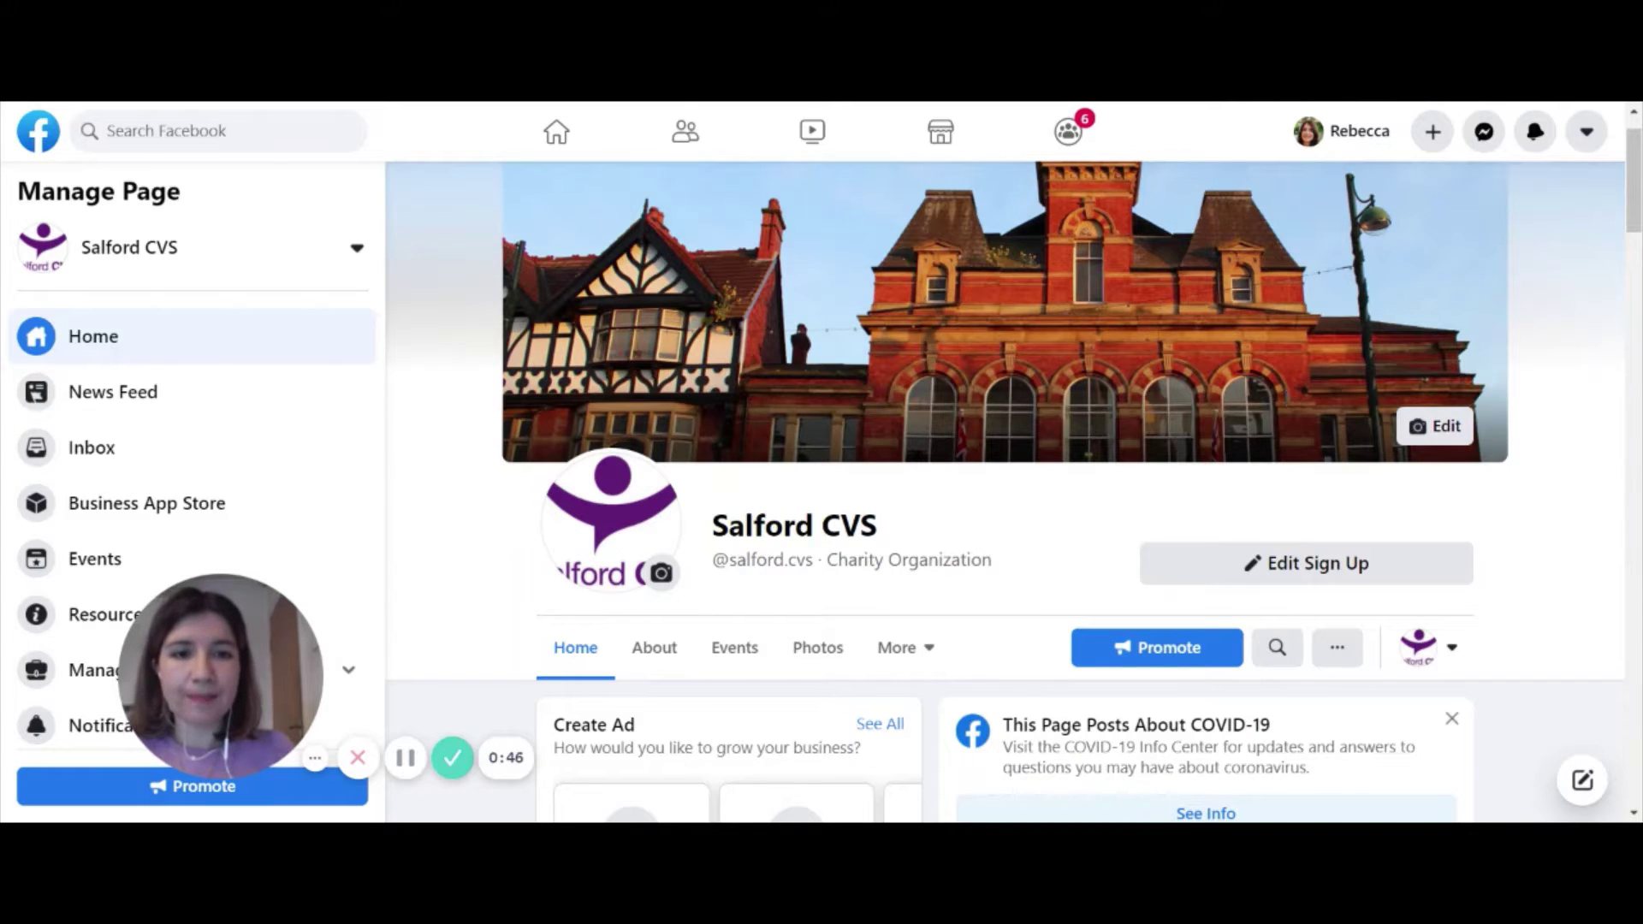
{"action": "scroll", "coordinate": [1286, 392], "scroll_direction": "down", "scroll_amount": 5}
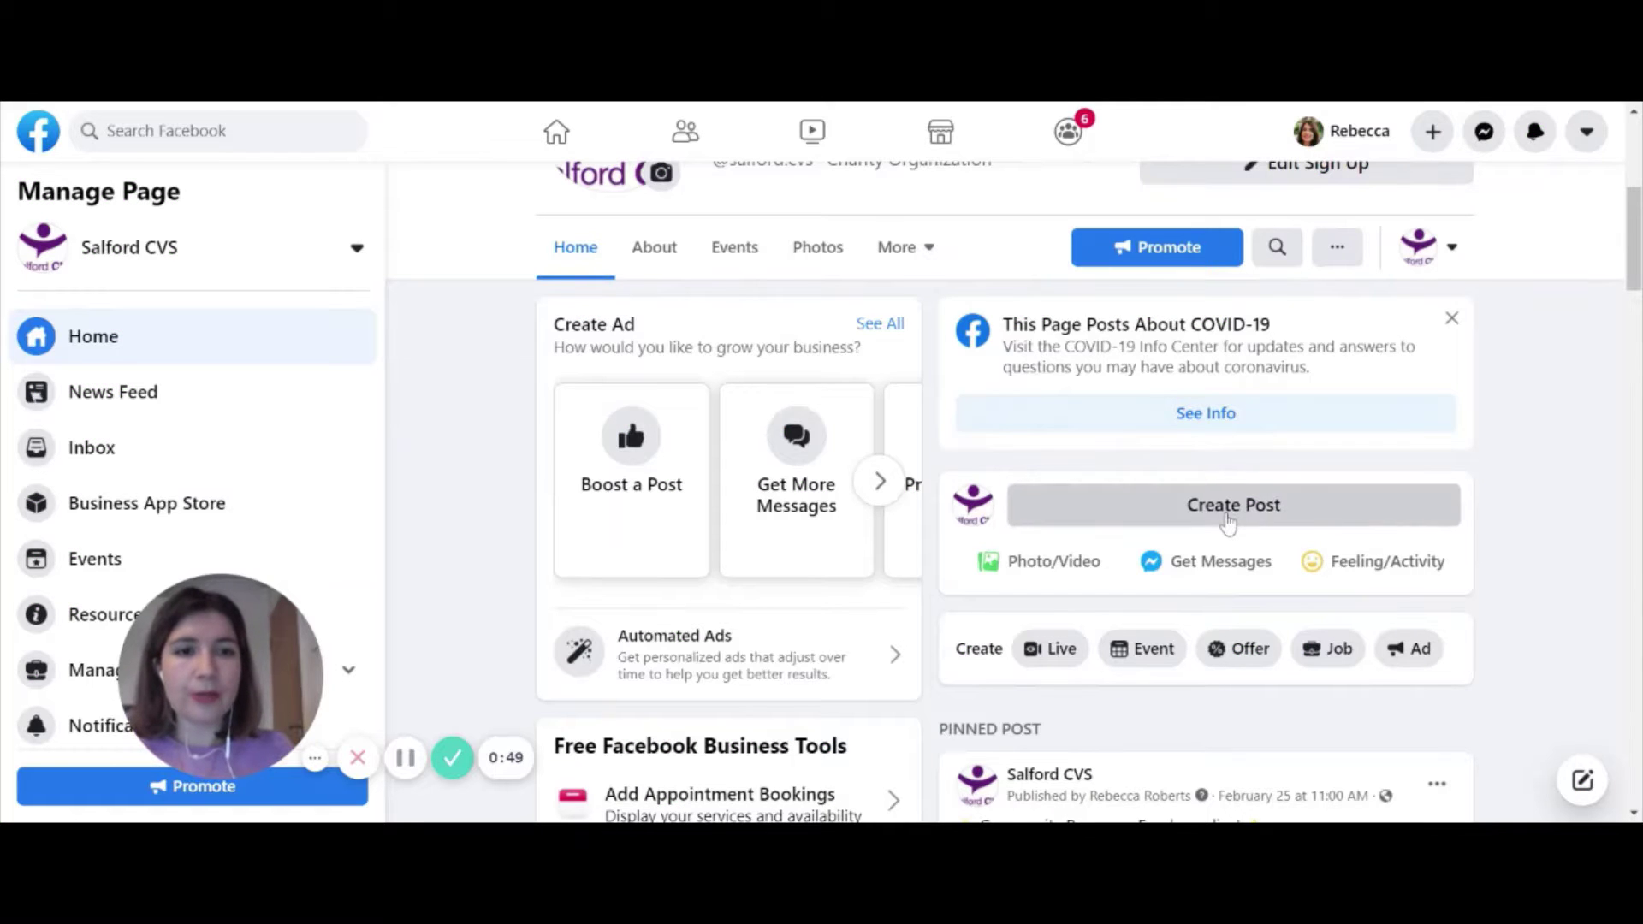
{"action": "left_click", "coordinate": [1229, 513]}
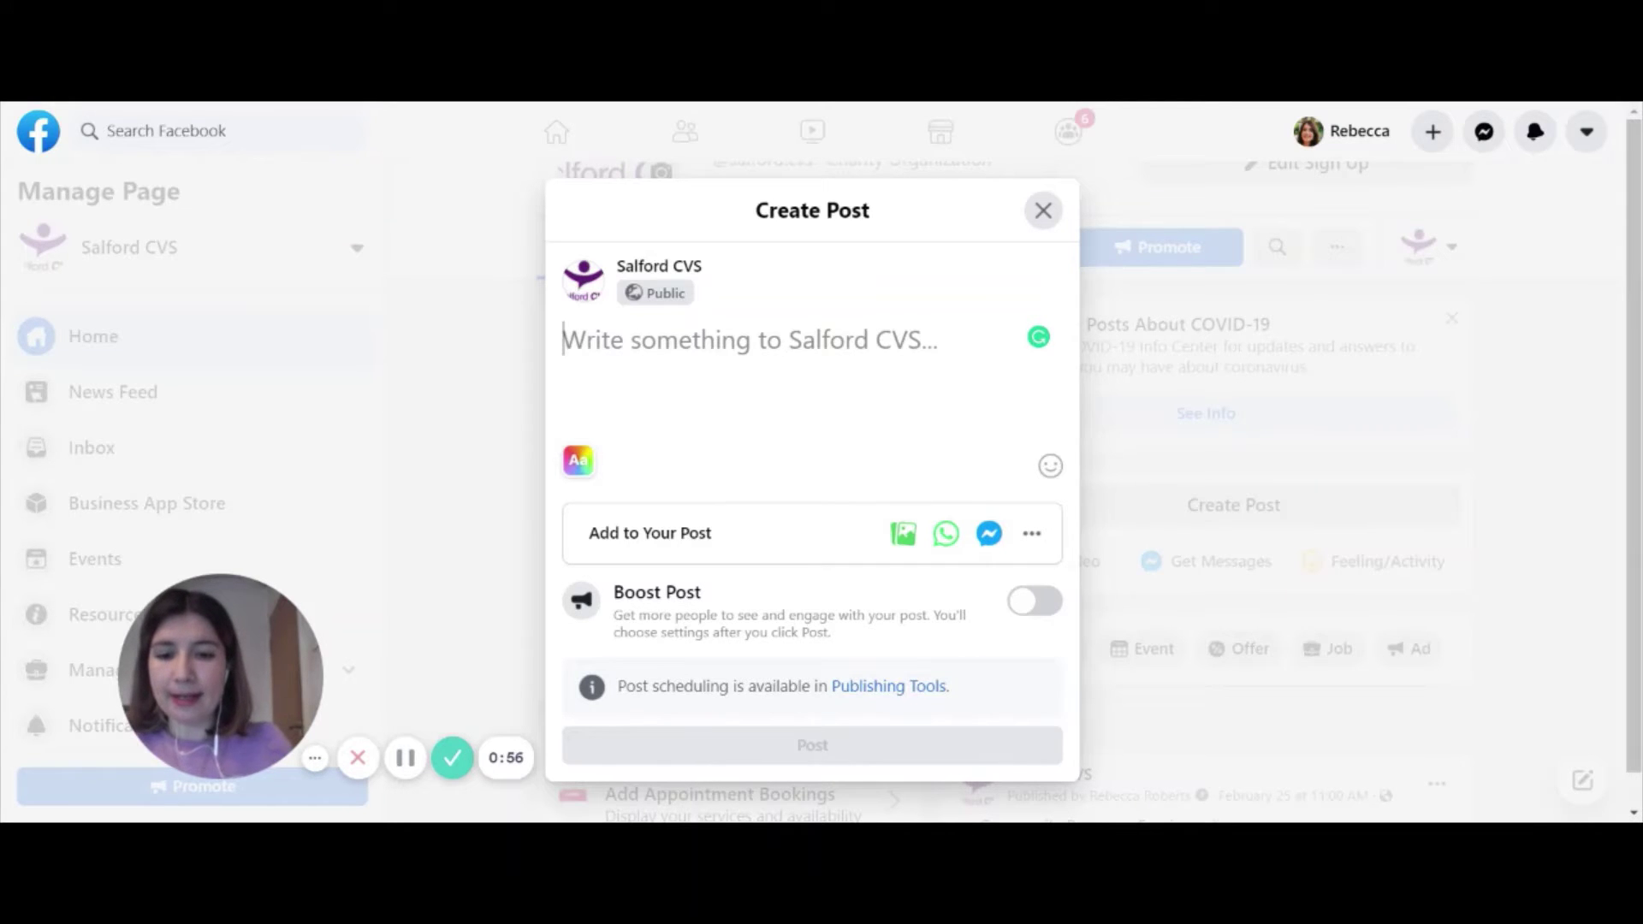
{"action": "type", "text": "Great cath"}
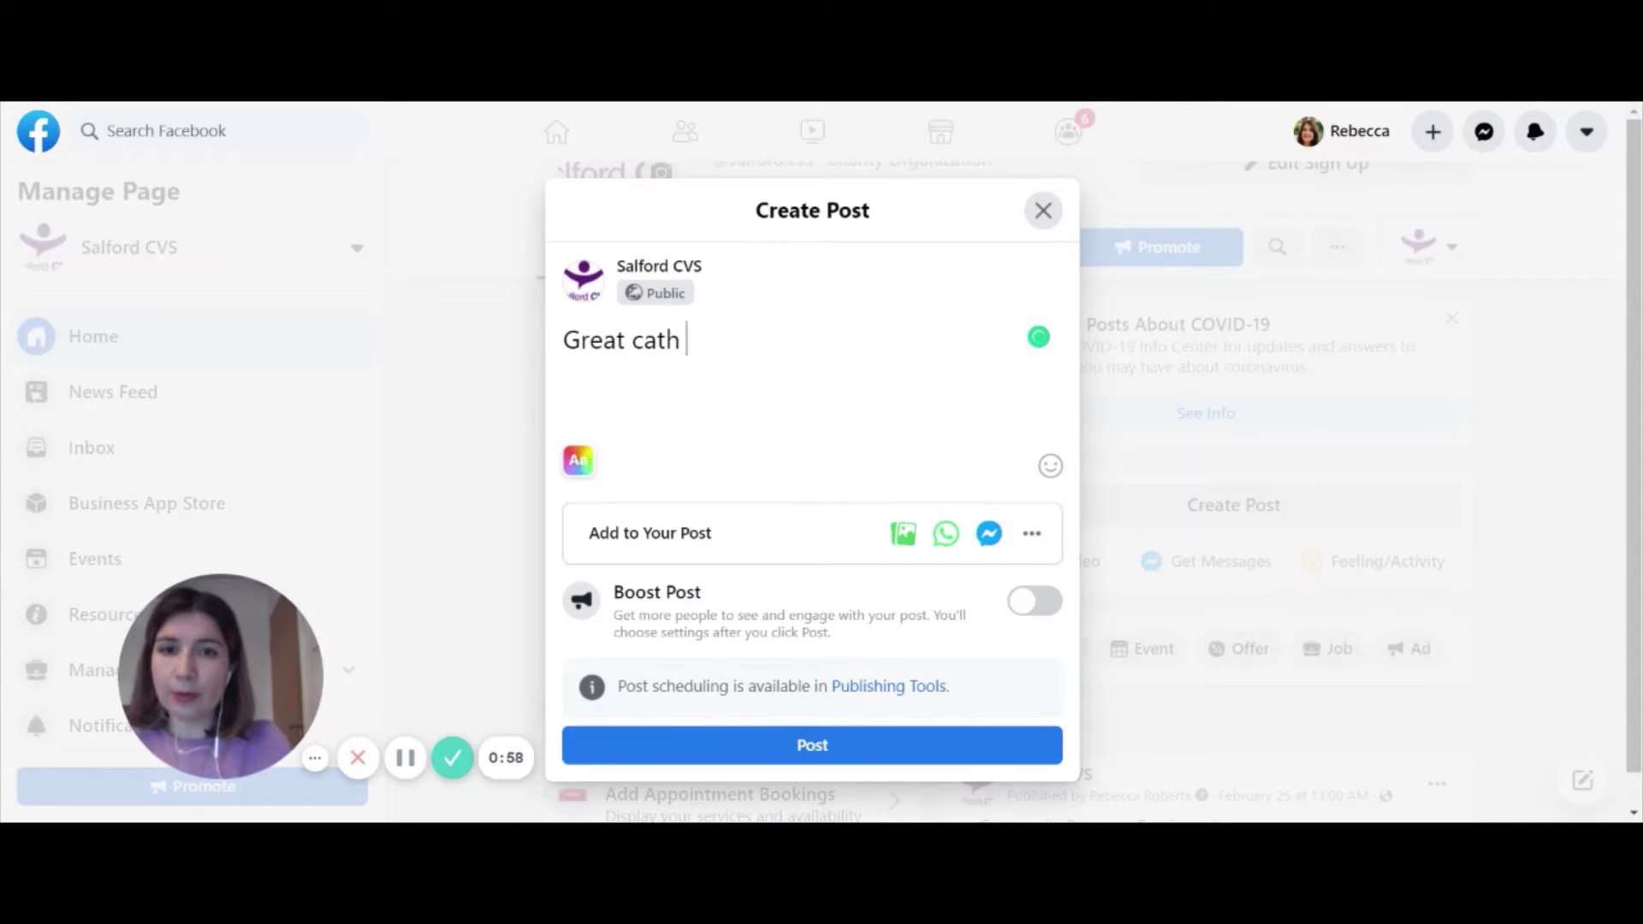
{"action": "key", "text": "BackSpace"}
{"action": "key", "text": "BackSpace"}
{"action": "type", "text": "ch up"}
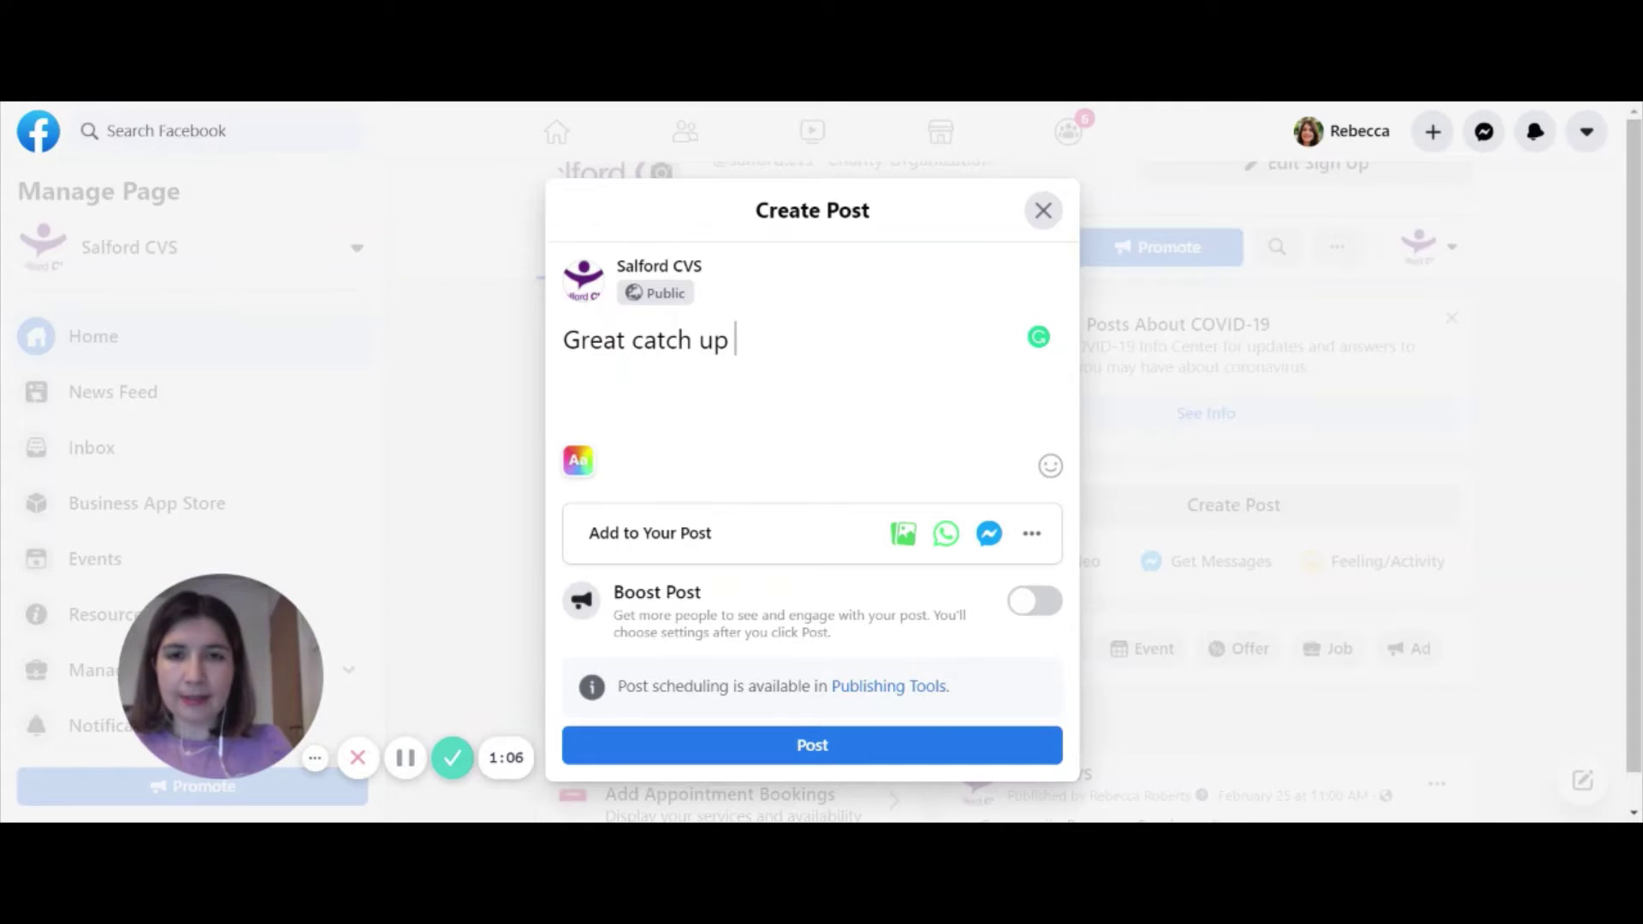
Tag the Volunteer Centre Salford - Official page after "Great catch up" in the draft post
{"action": "type", "text": "@volunt"}
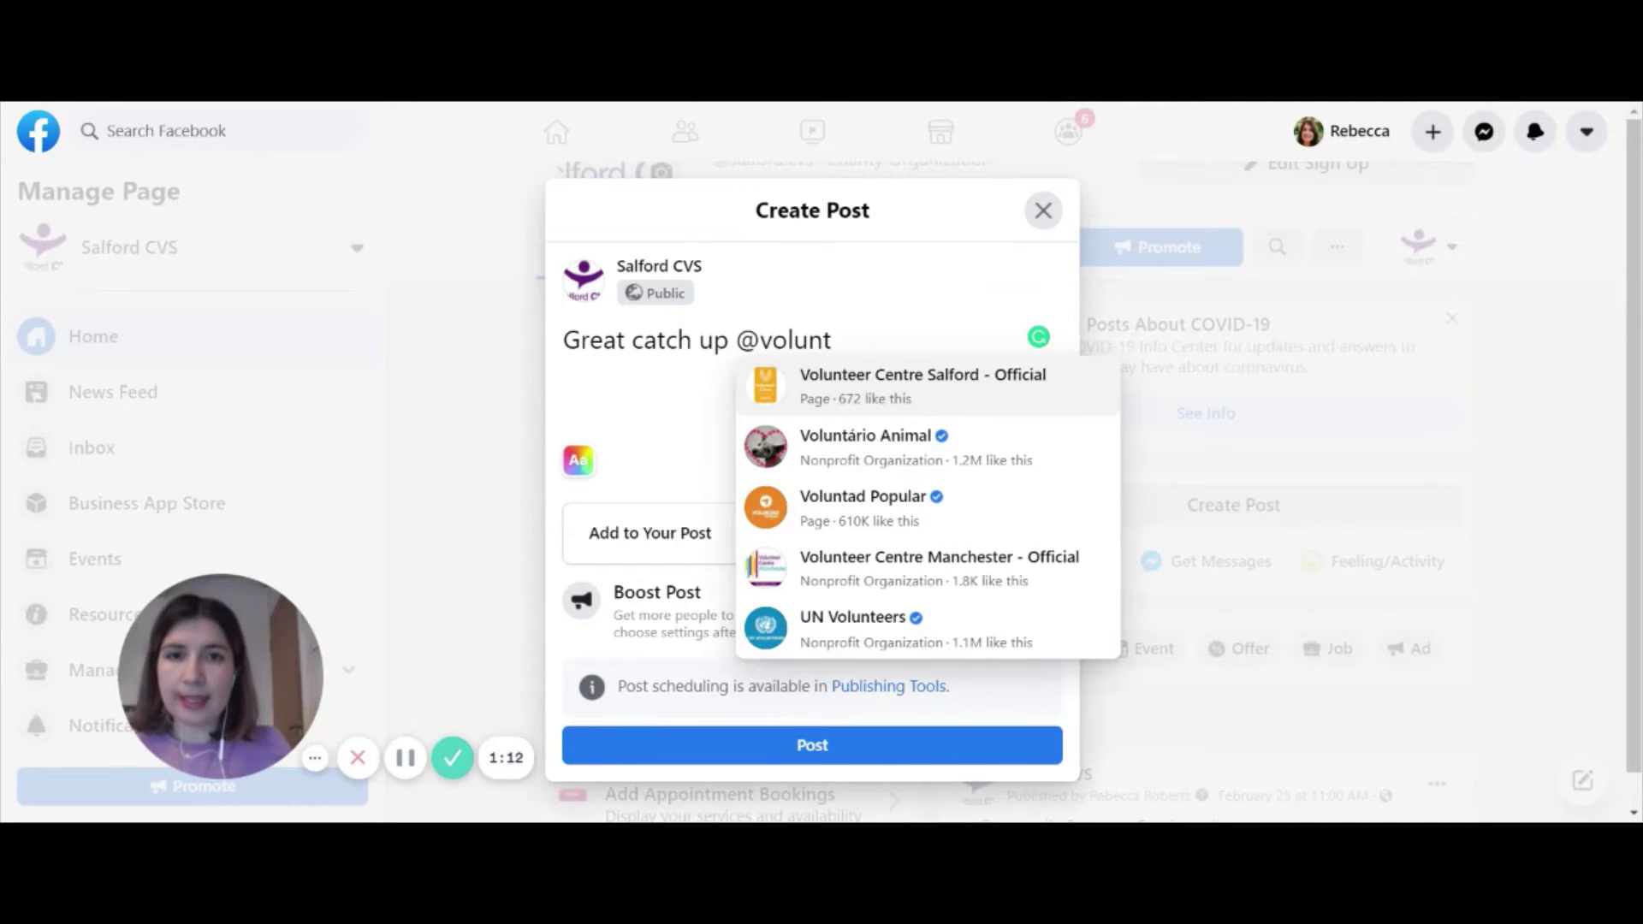
{"action": "key", "text": "ctrl+shift+Left"}
{"action": "key", "text": "BackSpace"}
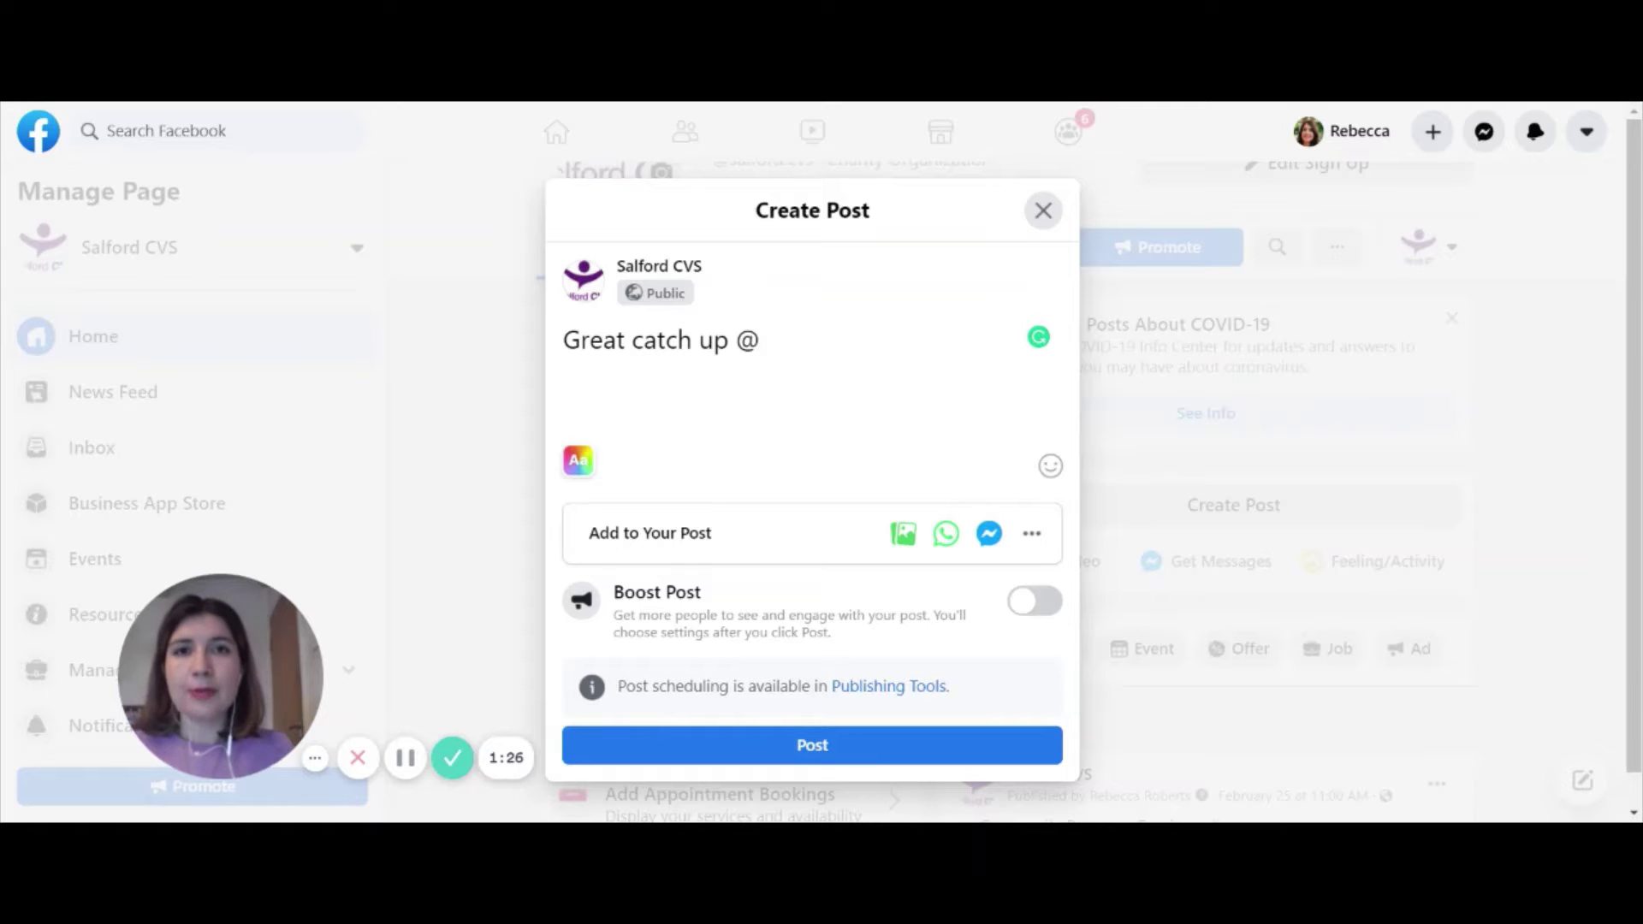
{"action": "type", "text": "vo"}
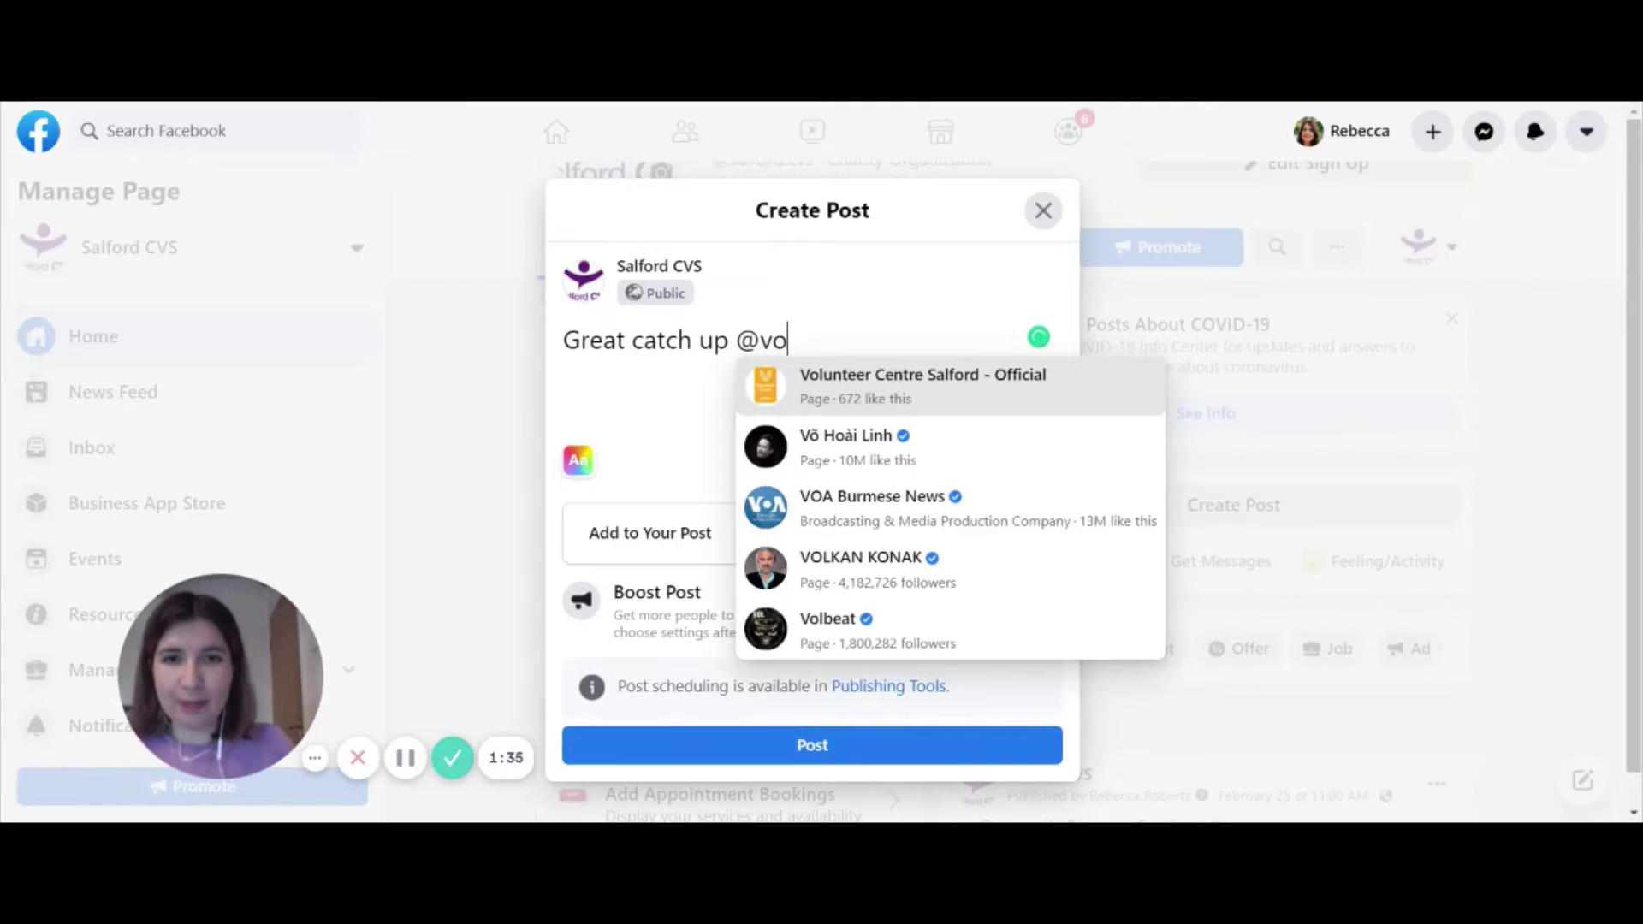
{"action": "type", "text": "lu"}
{"action": "left_click", "coordinate": [851, 398]}
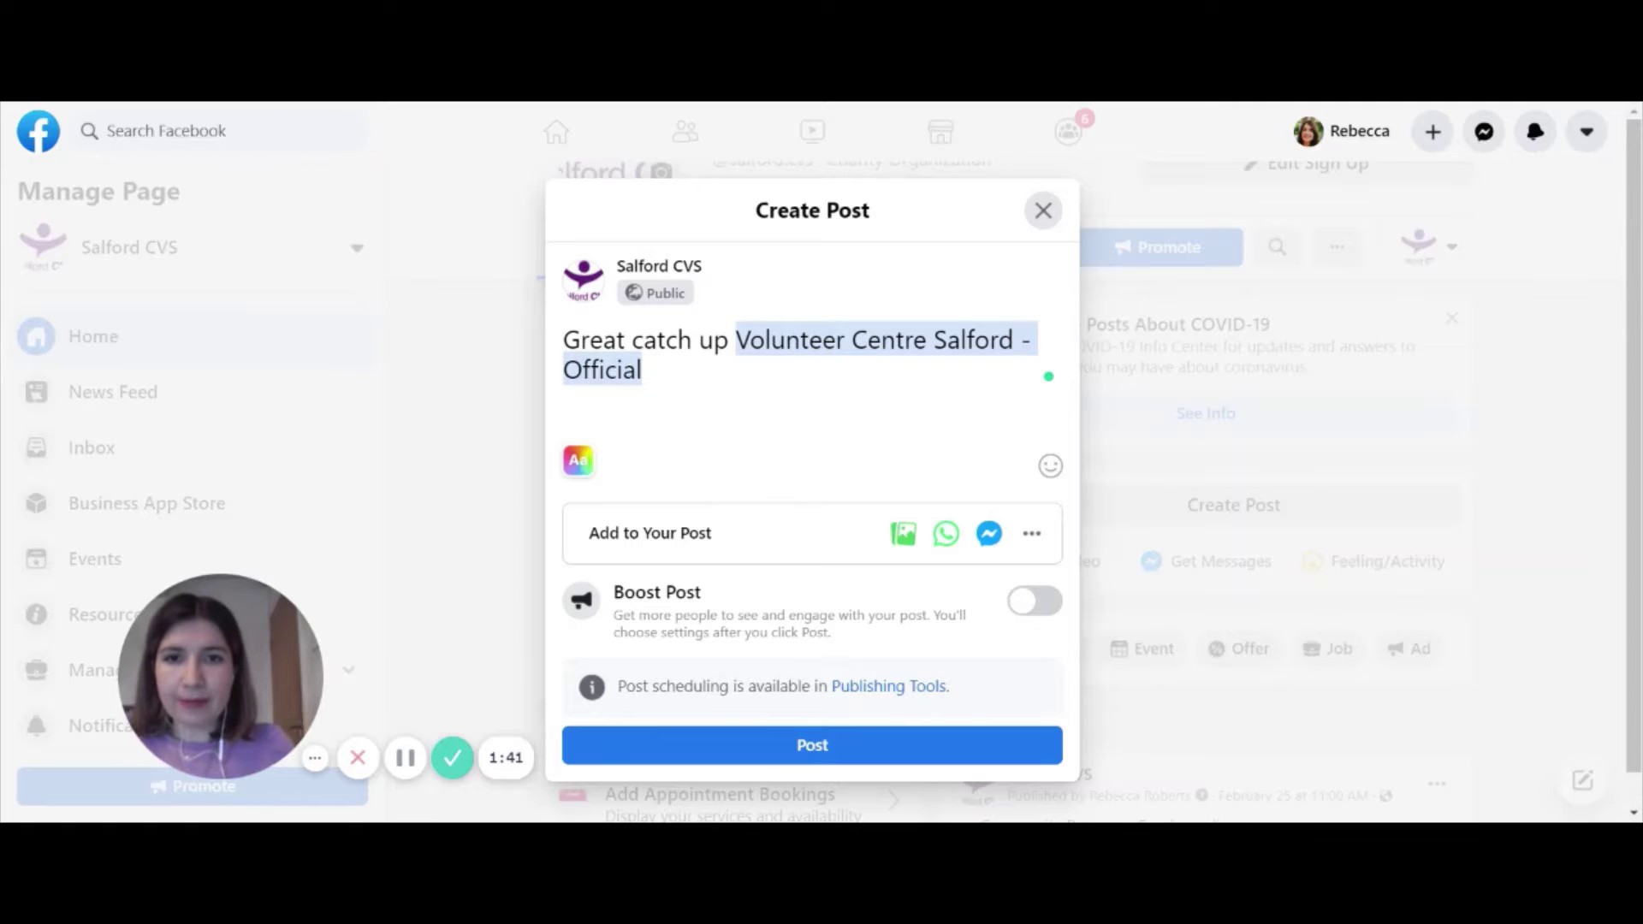
Rewrite the draft post as "Great meeting" followed by a tag of the Volunteer Centre Salford - Official page
{"action": "key", "text": "BackSpace"}
{"action": "key", "text": "BackSpace"}
{"action": "key", "text": "BackSpace"}
{"action": "key", "text": "BackSpace"}
{"action": "key", "text": "BackSpace"}
{"action": "key", "text": "BackSpace"}
{"action": "key", "text": "BackSpace"}
{"action": "key", "text": "BackSpace"}
{"action": "key", "text": "BackSpace"}
{"action": "key", "text": "BackSpace"}
{"action": "key", "text": "BackSpace"}
{"action": "key", "text": "BackSpace"}
{"action": "key", "text": "BackSpace"}
{"action": "key", "text": "BackSpace"}
{"action": "key", "text": "BackSpace"}
{"action": "key", "text": "BackSpace"}
{"action": "key", "text": "BackSpace"}
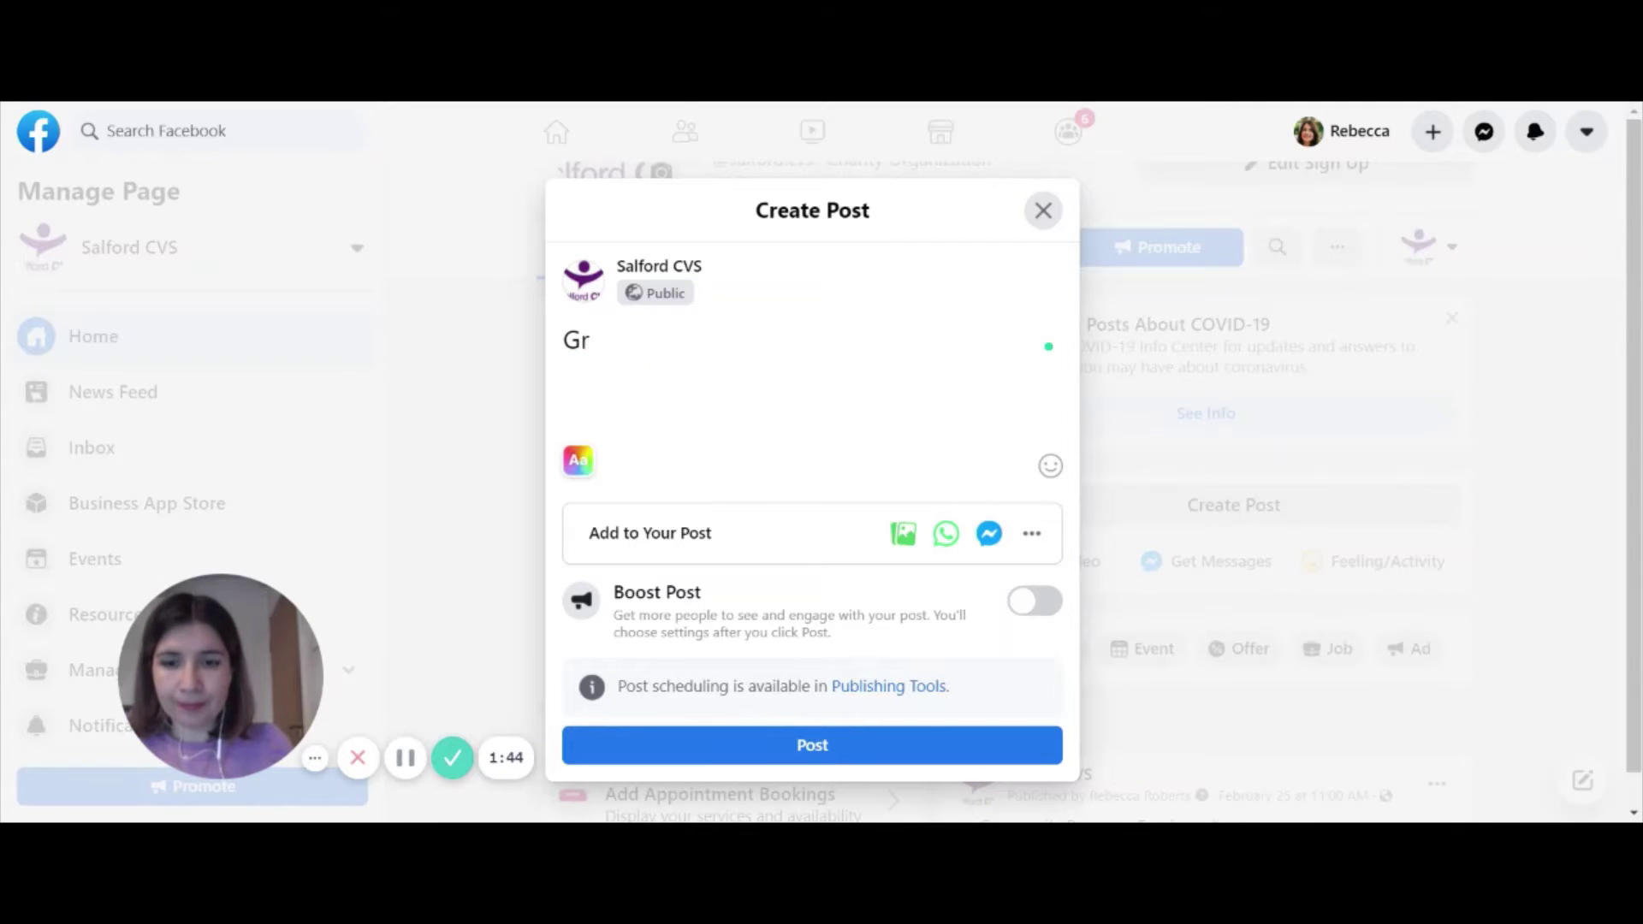
{"action": "type", "text": "eat meeting"}
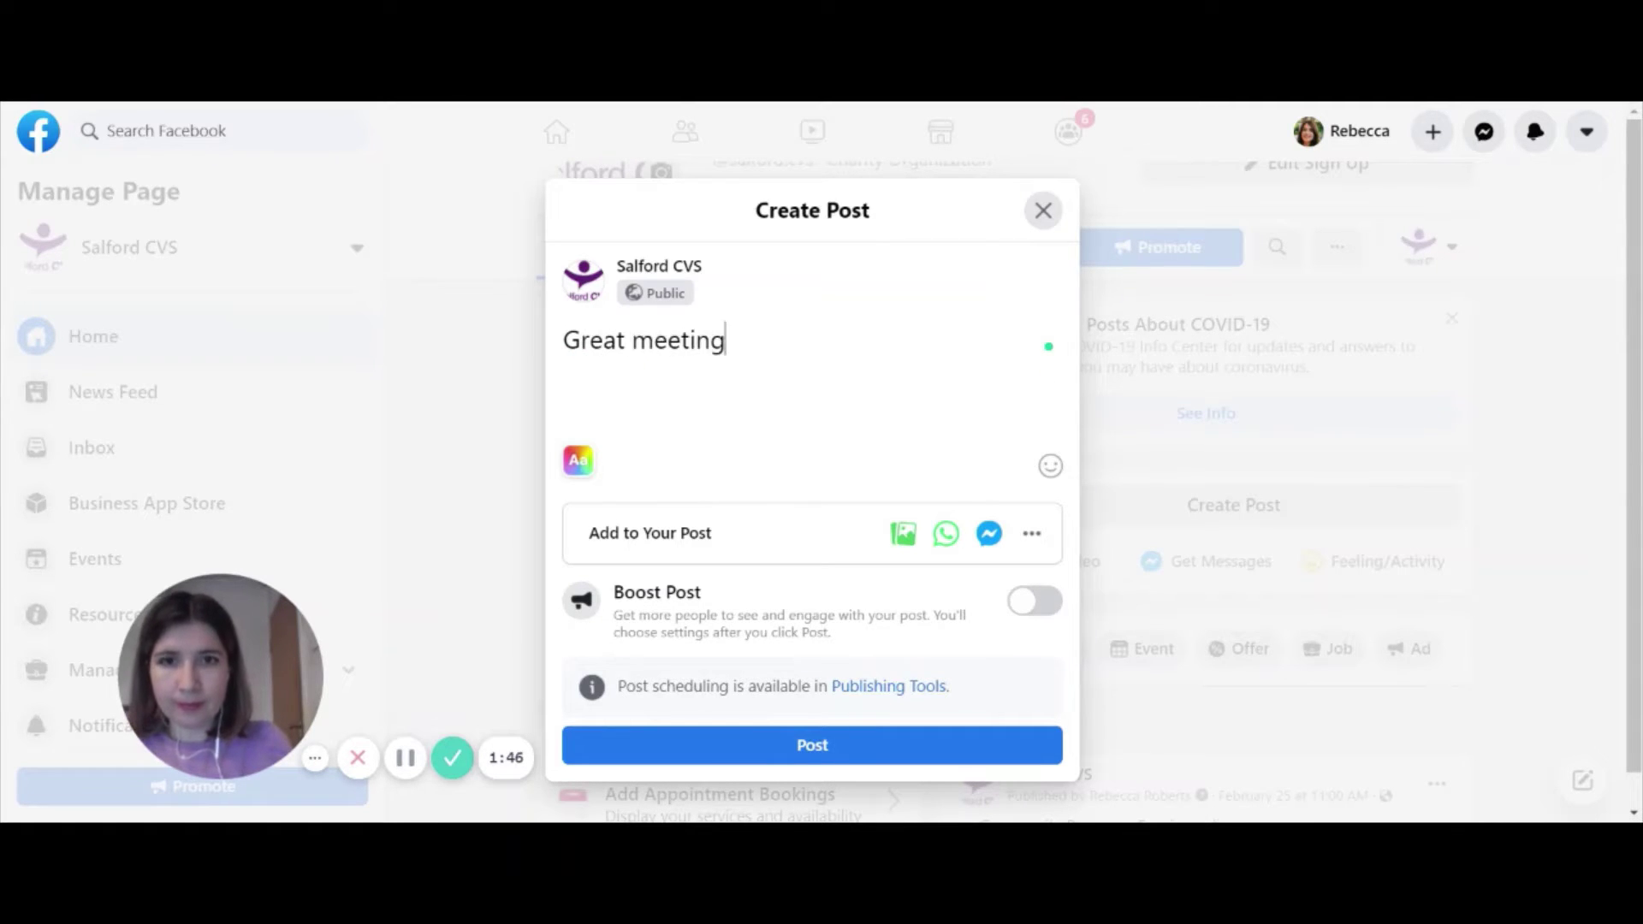
{"action": "type", "text": " @vo"}
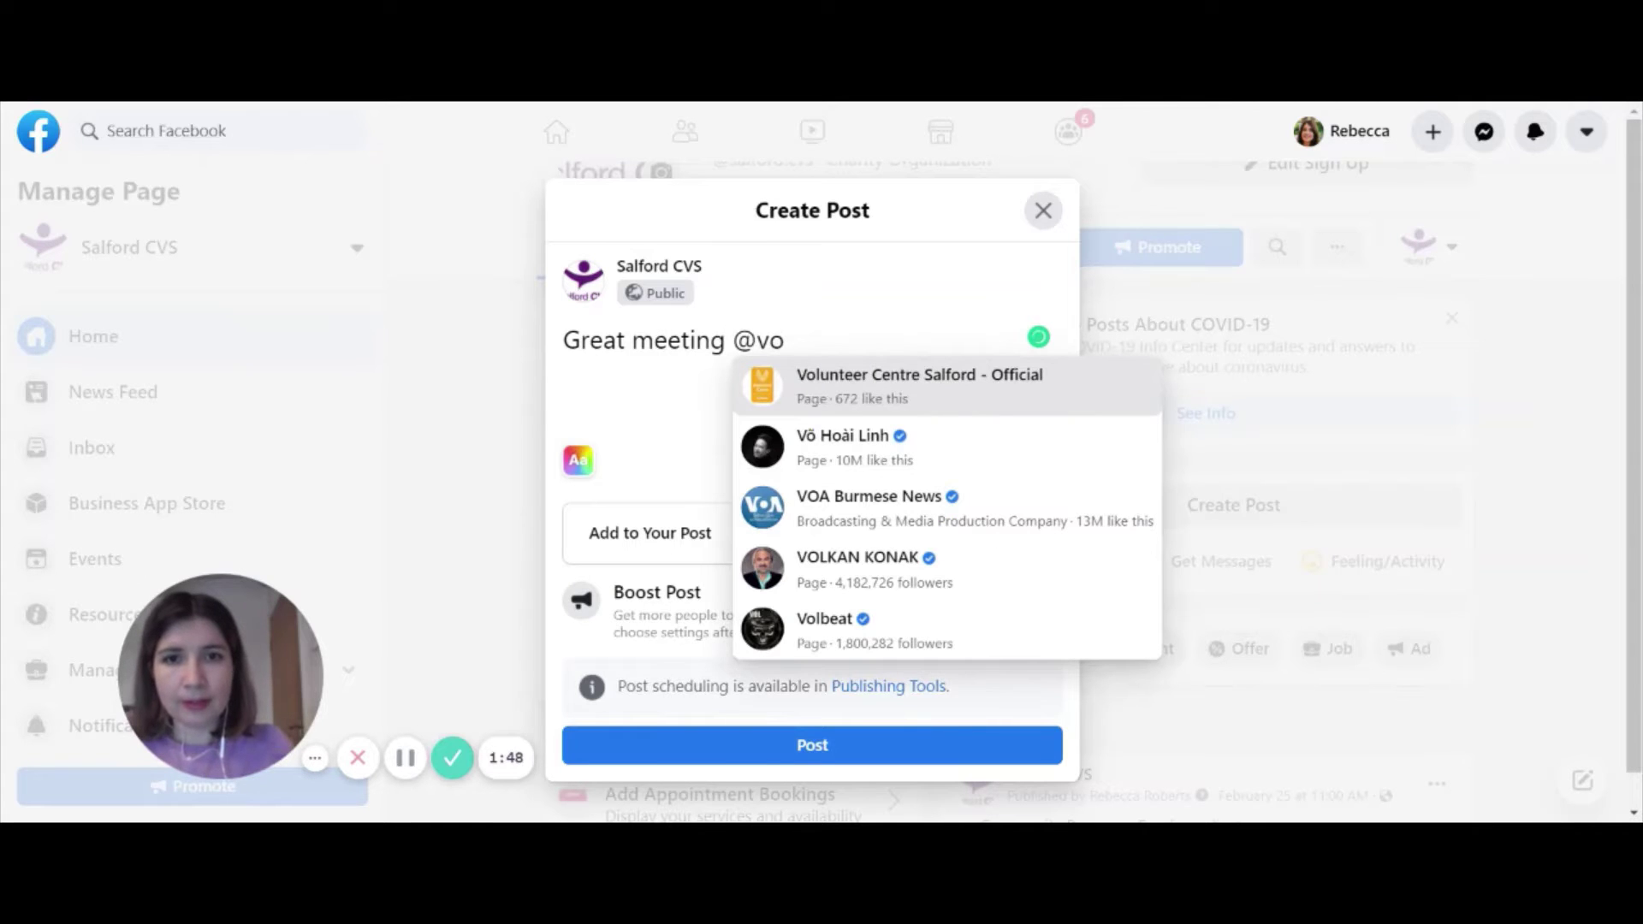
{"action": "left_click", "coordinate": [849, 391]}
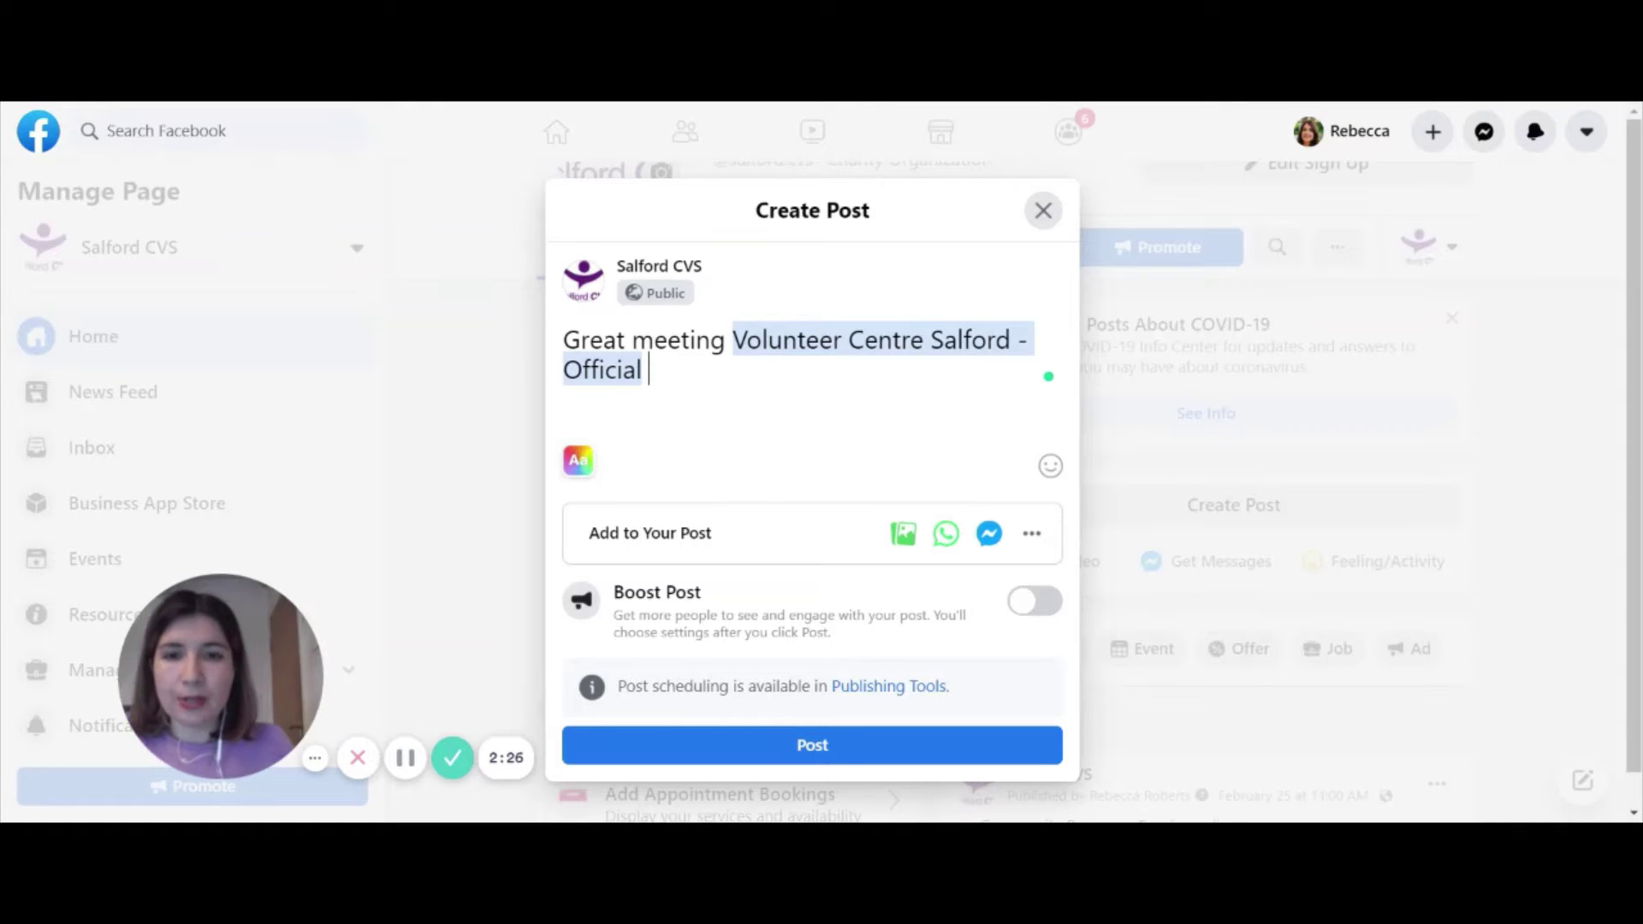
Clear all text from the draft post and close the post composer
{"action": "key", "text": "BackSpace"}
{"action": "key", "text": "ctrl+a"}
{"action": "key", "text": "BackSpace"}
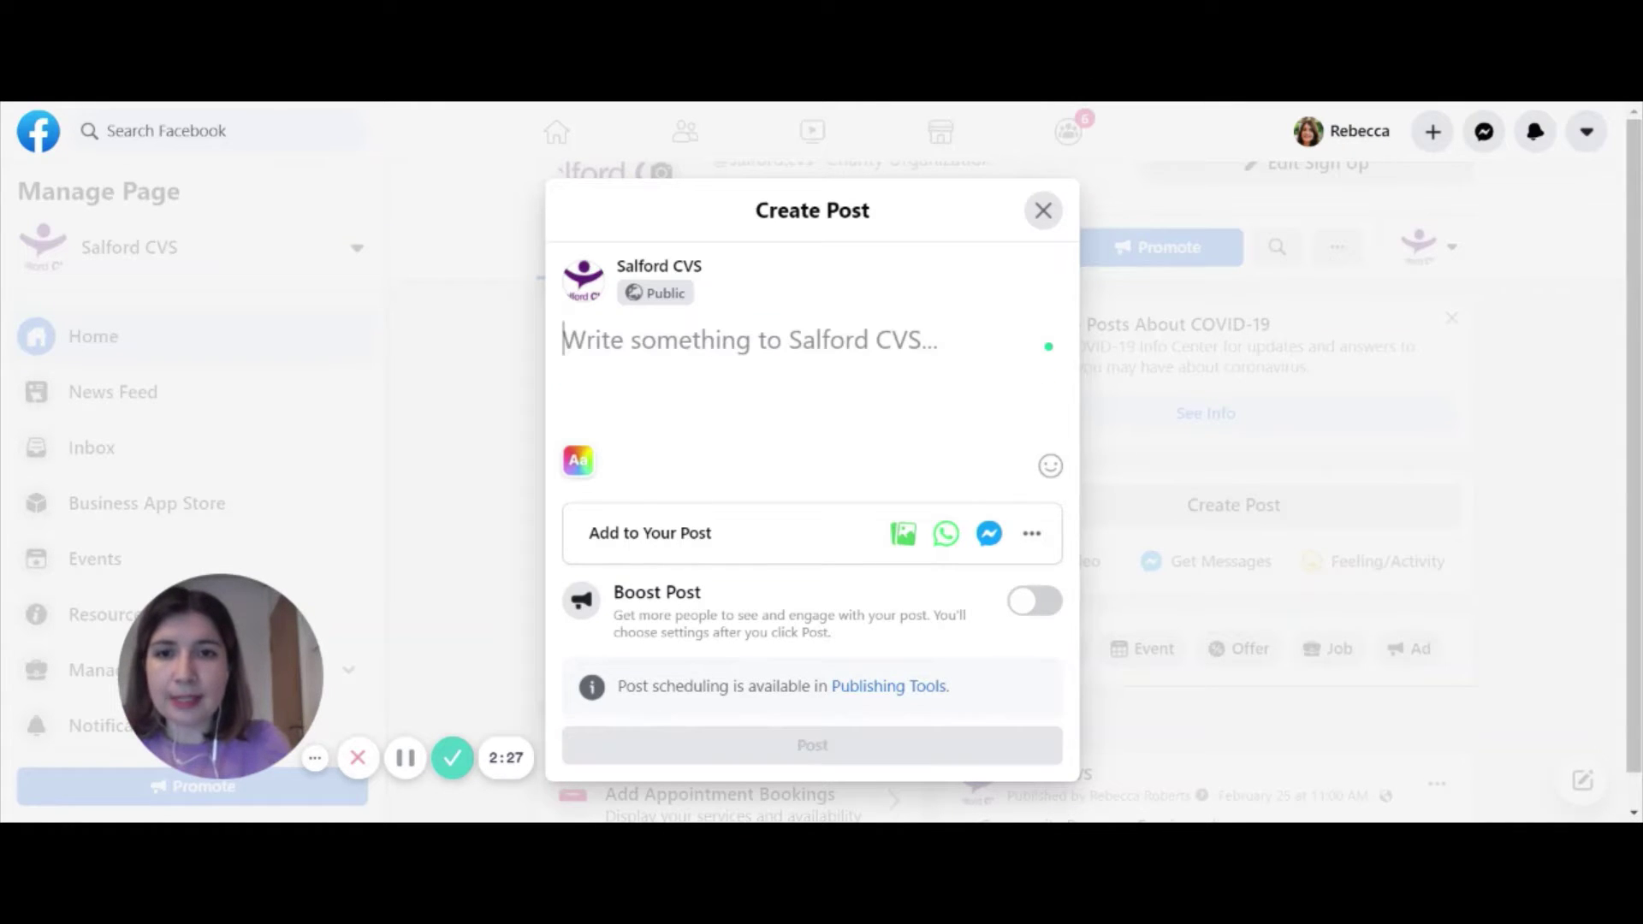
{"action": "left_click", "coordinate": [1042, 212]}
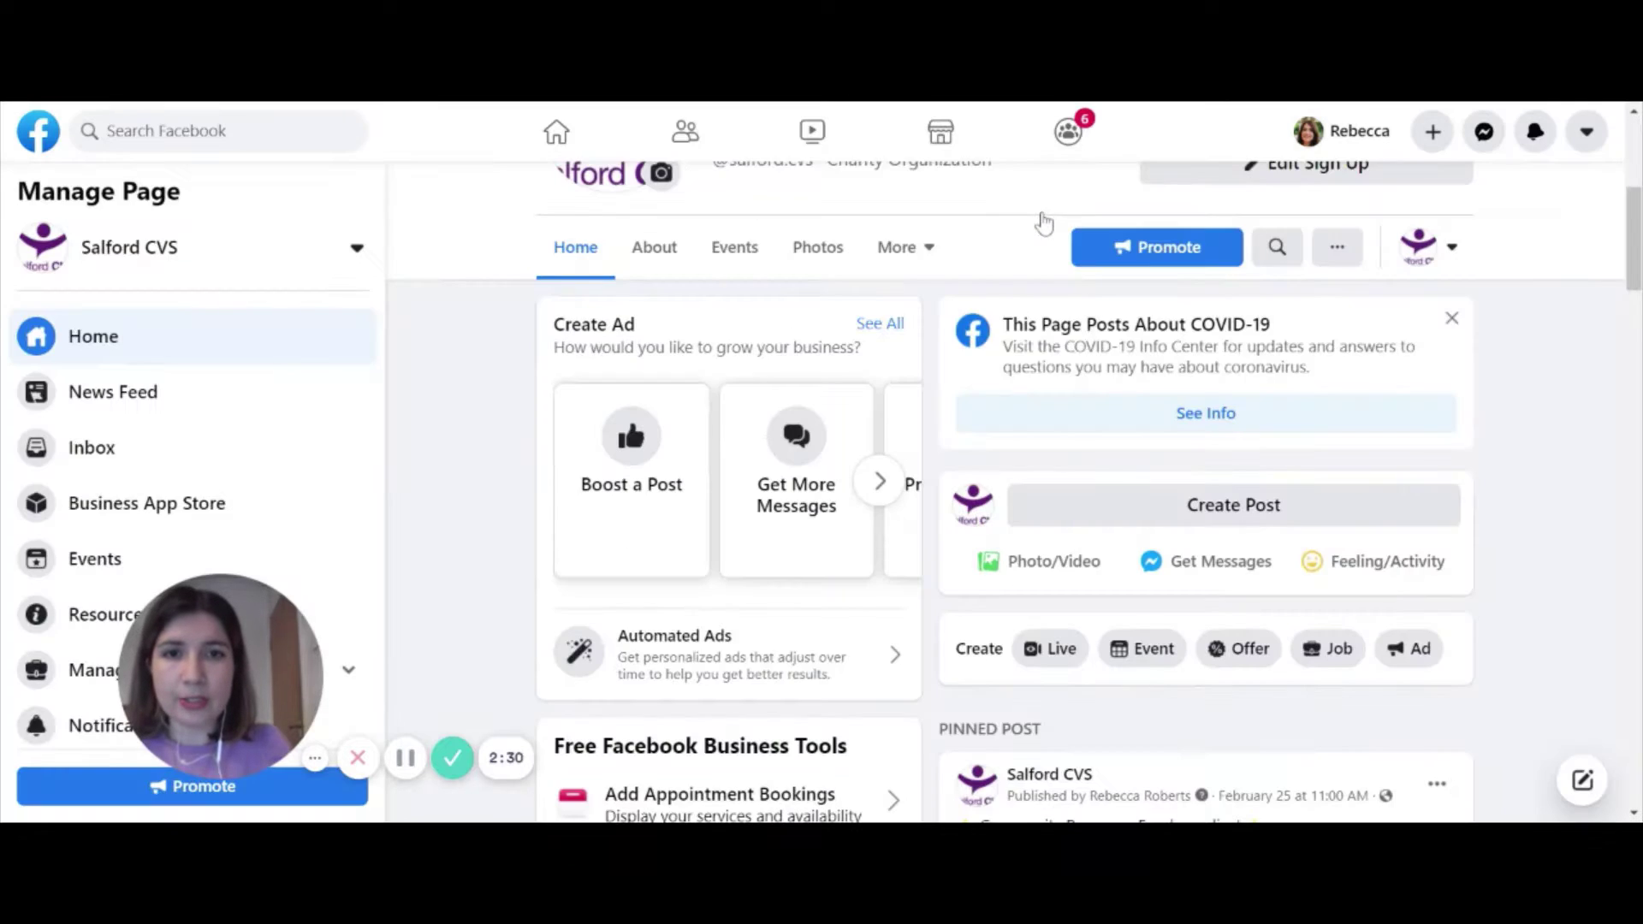
Search Facebook for "volunteer centre salford - official" and open the Volunteer Centre Salford - Official page
{"action": "left_click", "coordinate": [171, 130]}
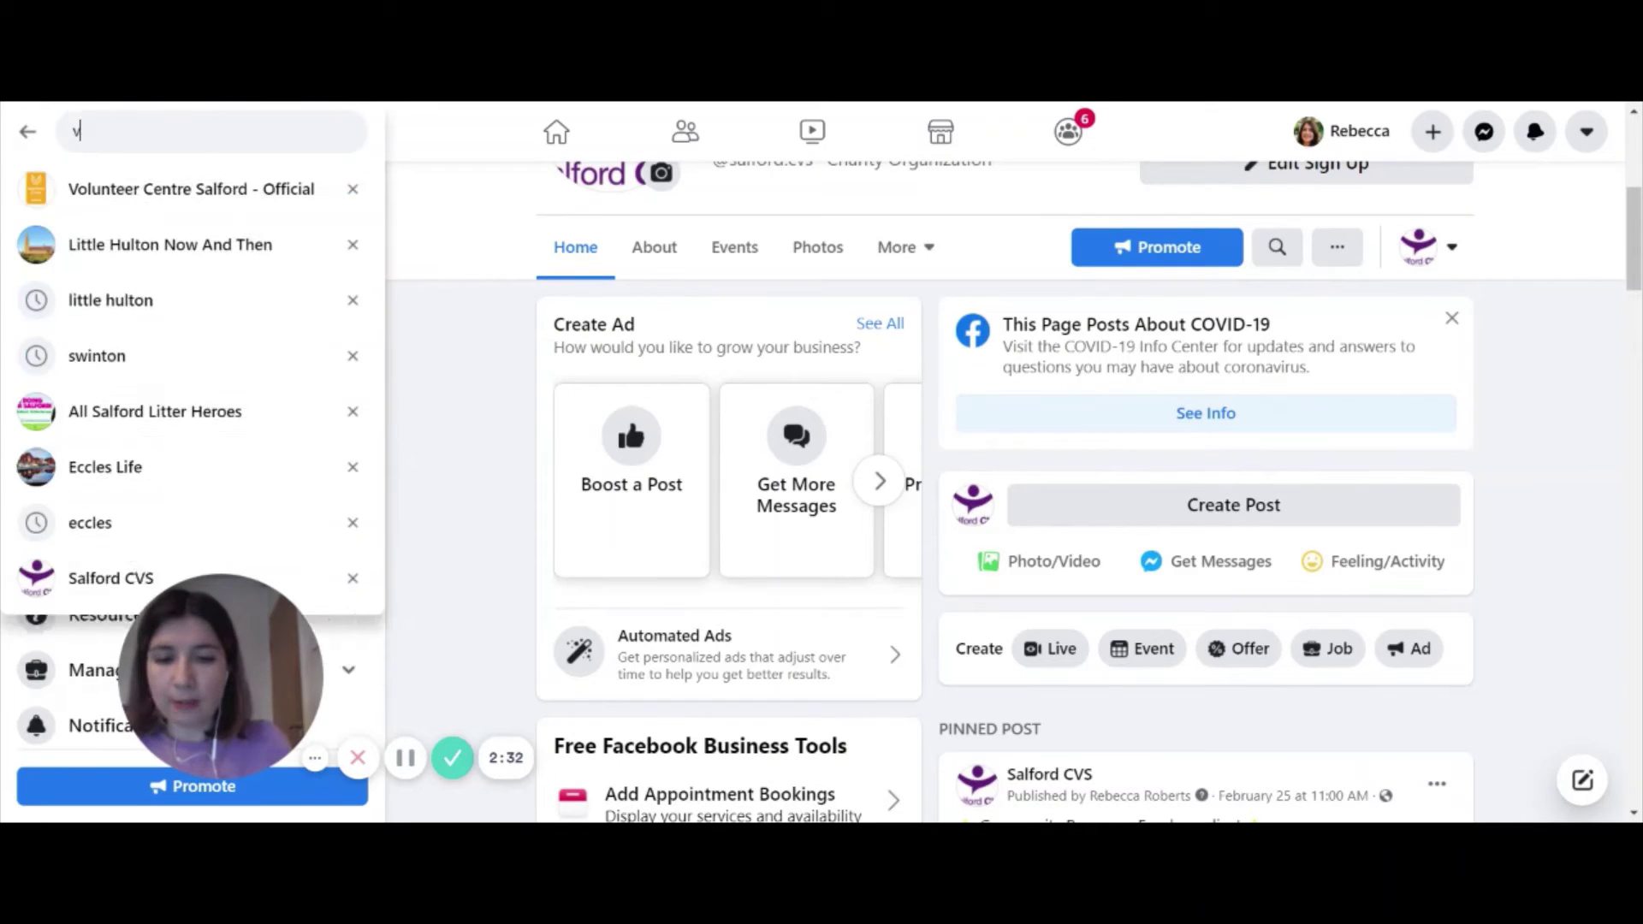
{"action": "type", "text": "volunt"}
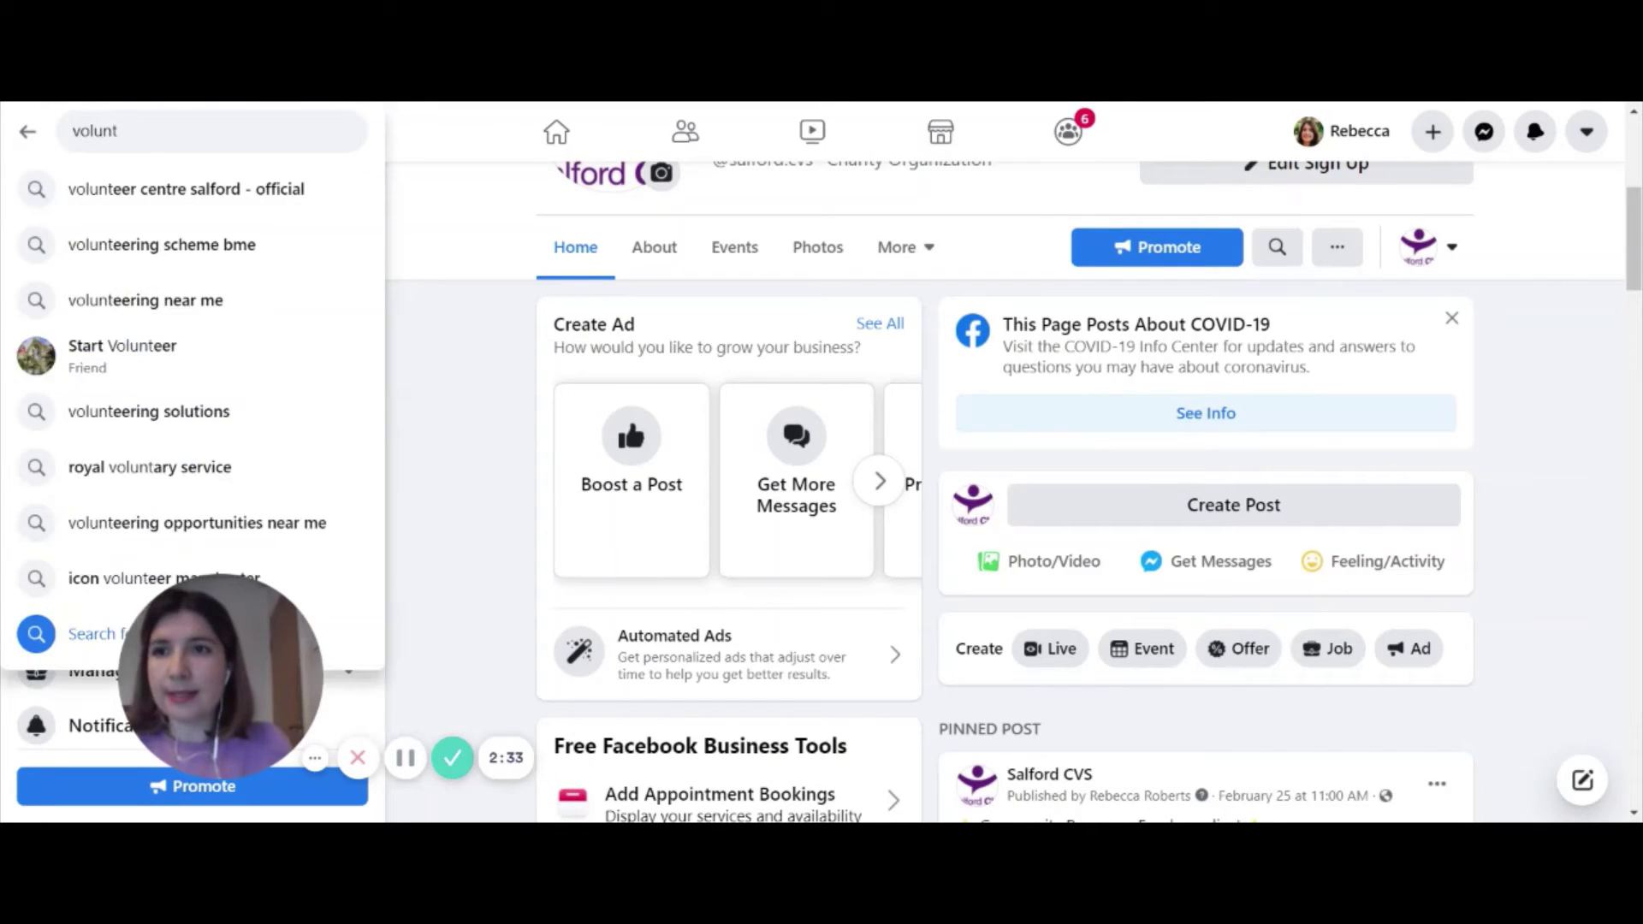
{"action": "left_click", "coordinate": [233, 204]}
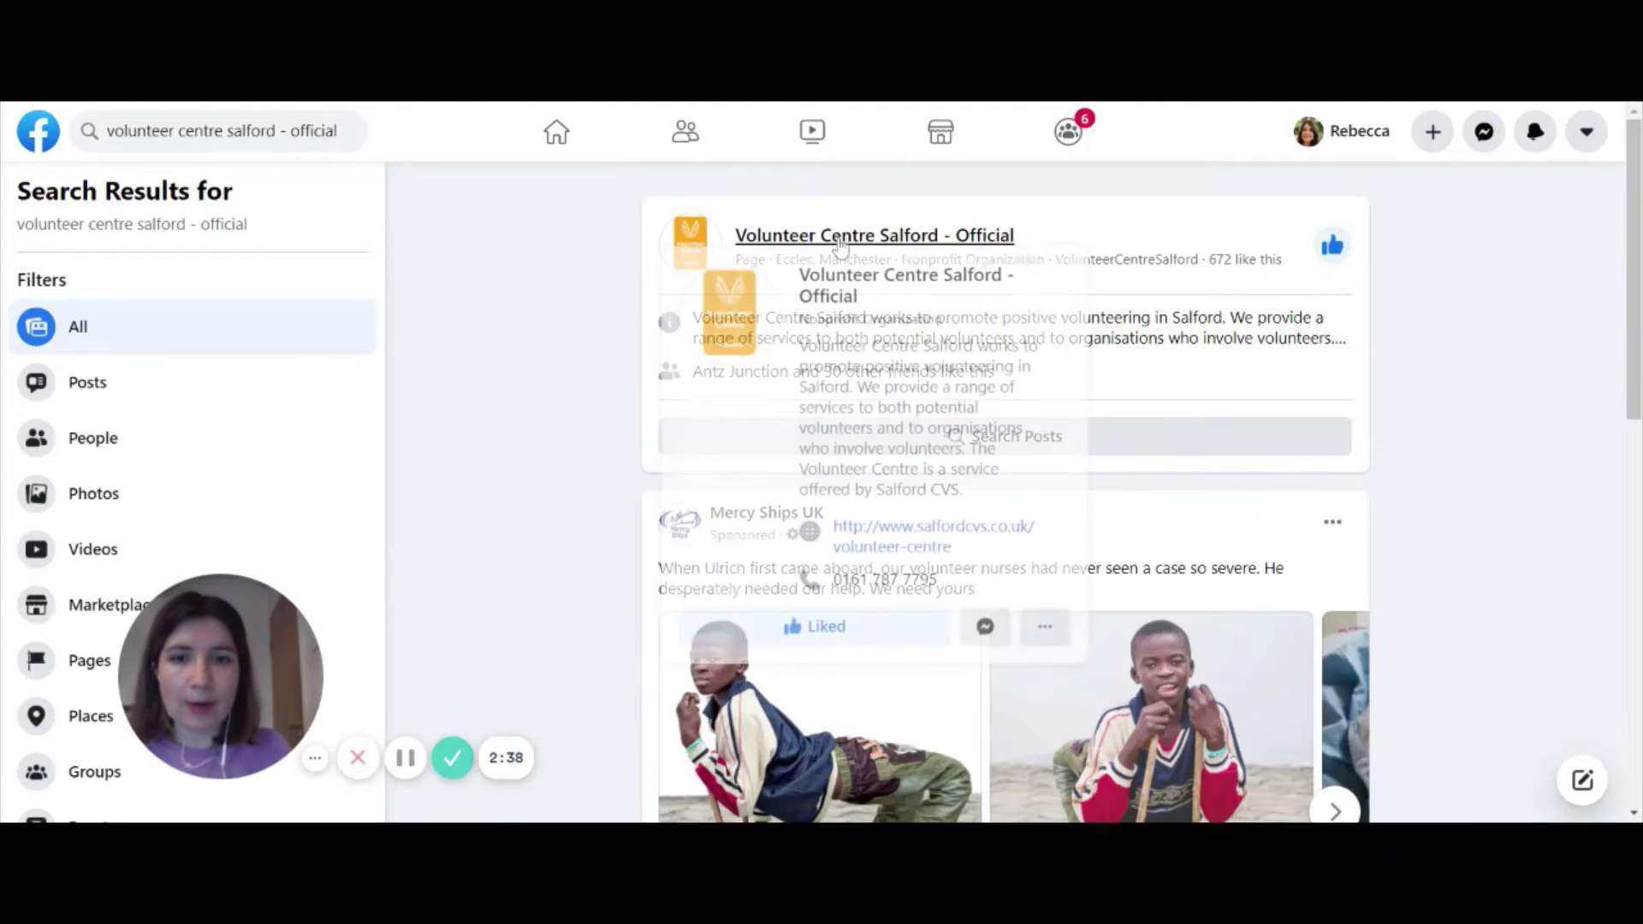
{"action": "left_click", "coordinate": [840, 247]}
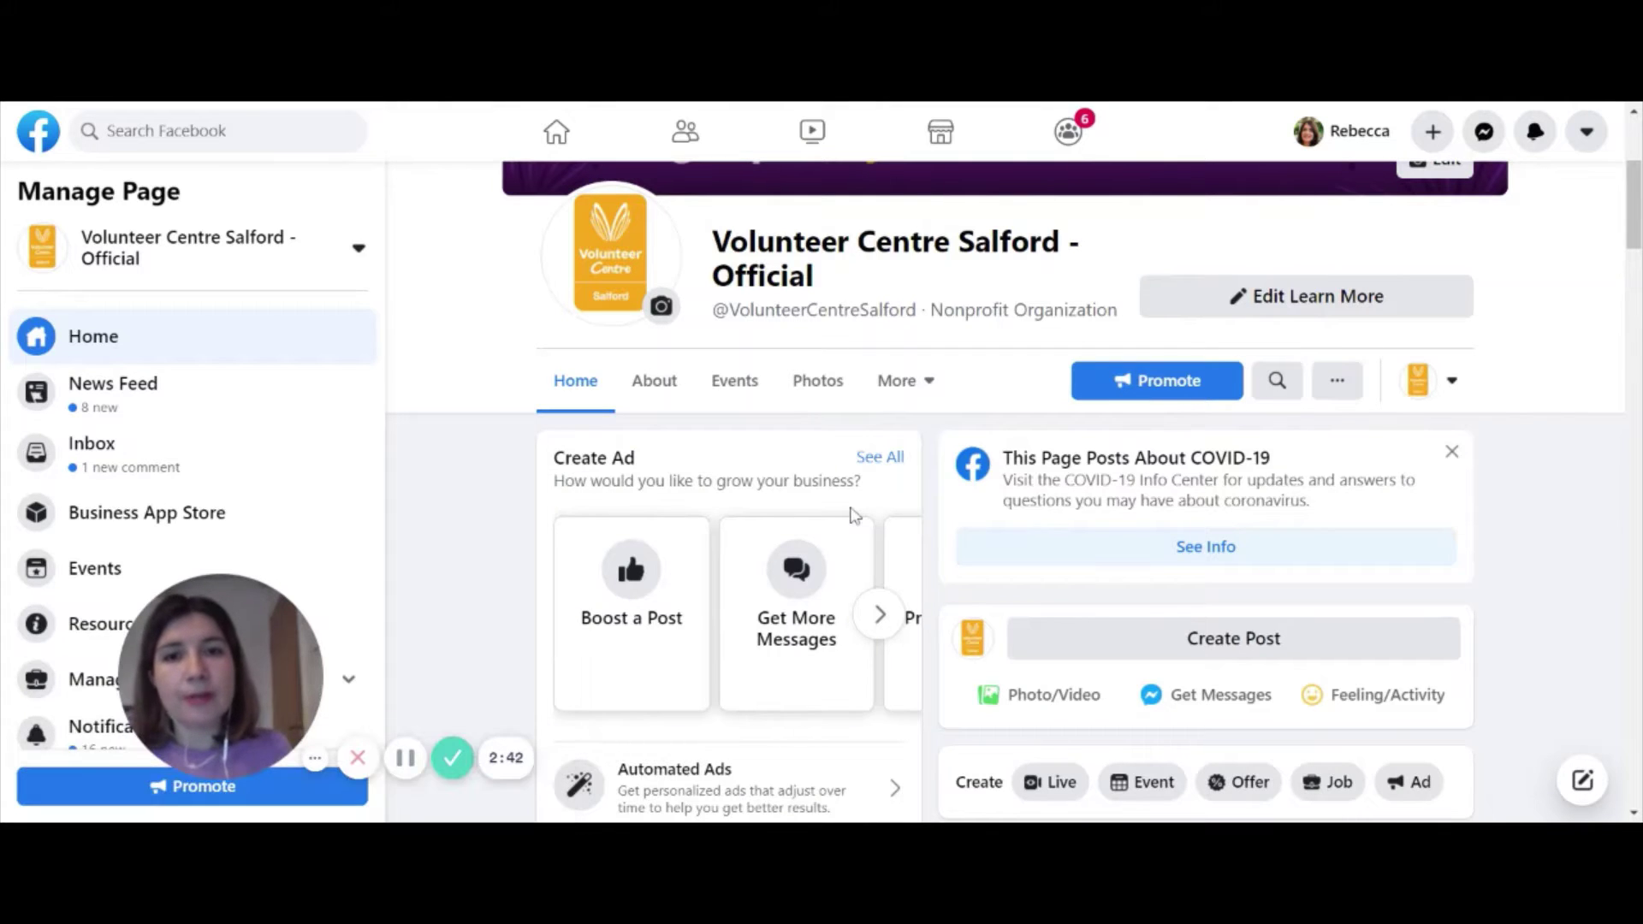
{"action": "left_click_drag", "start_coordinate": [712, 230], "coordinate": [839, 286]}
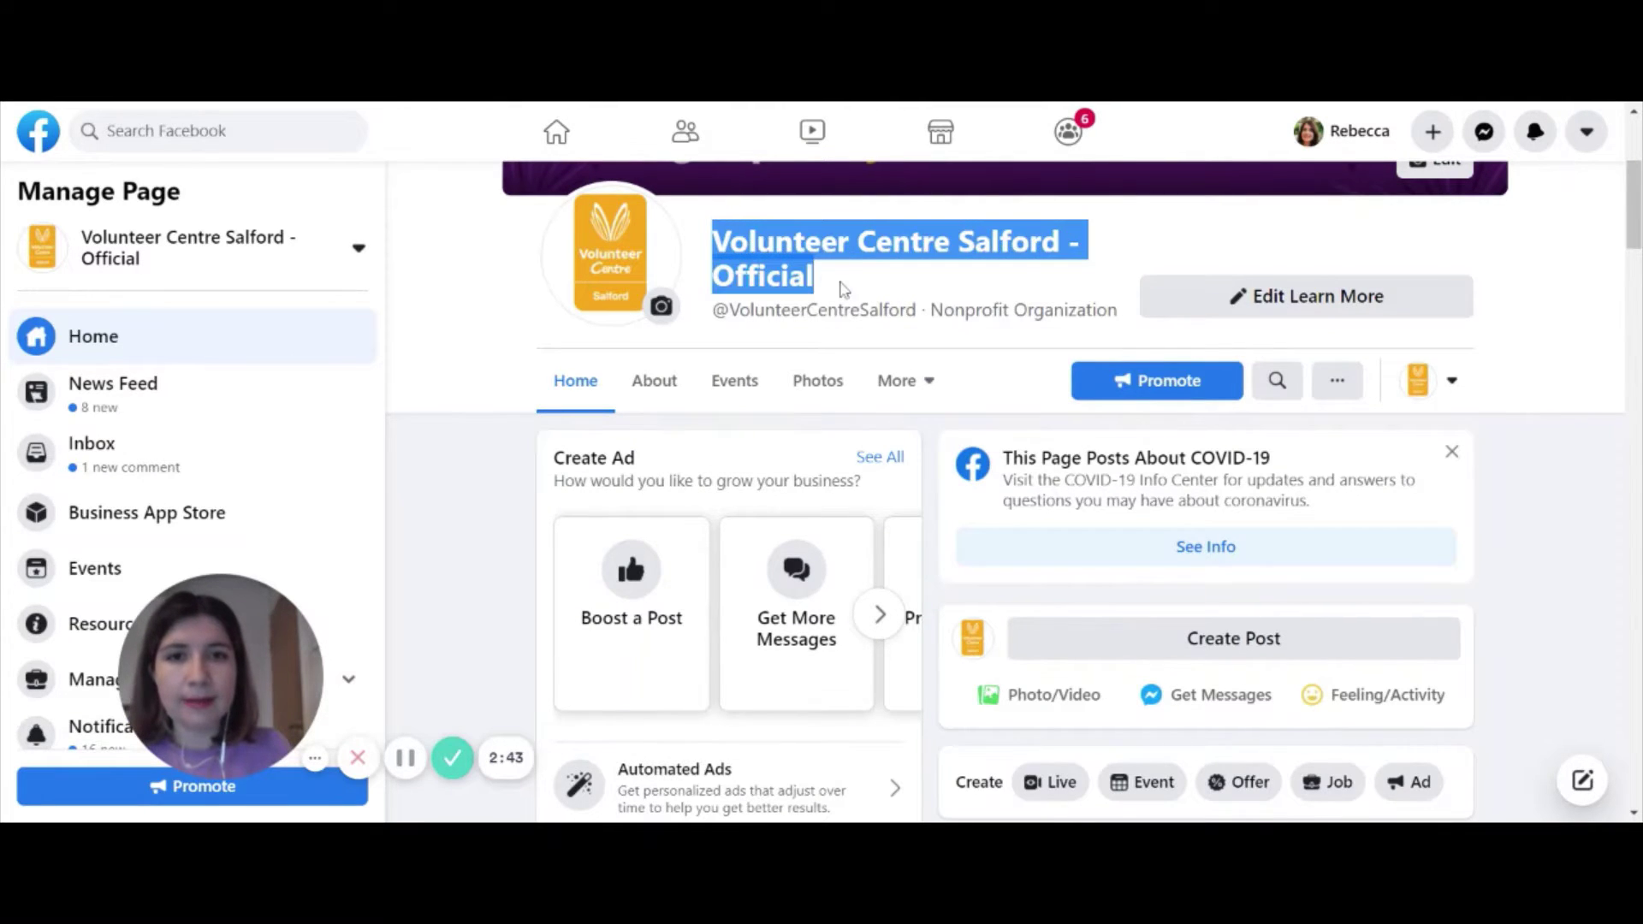
{"action": "left_click", "coordinate": [843, 295]}
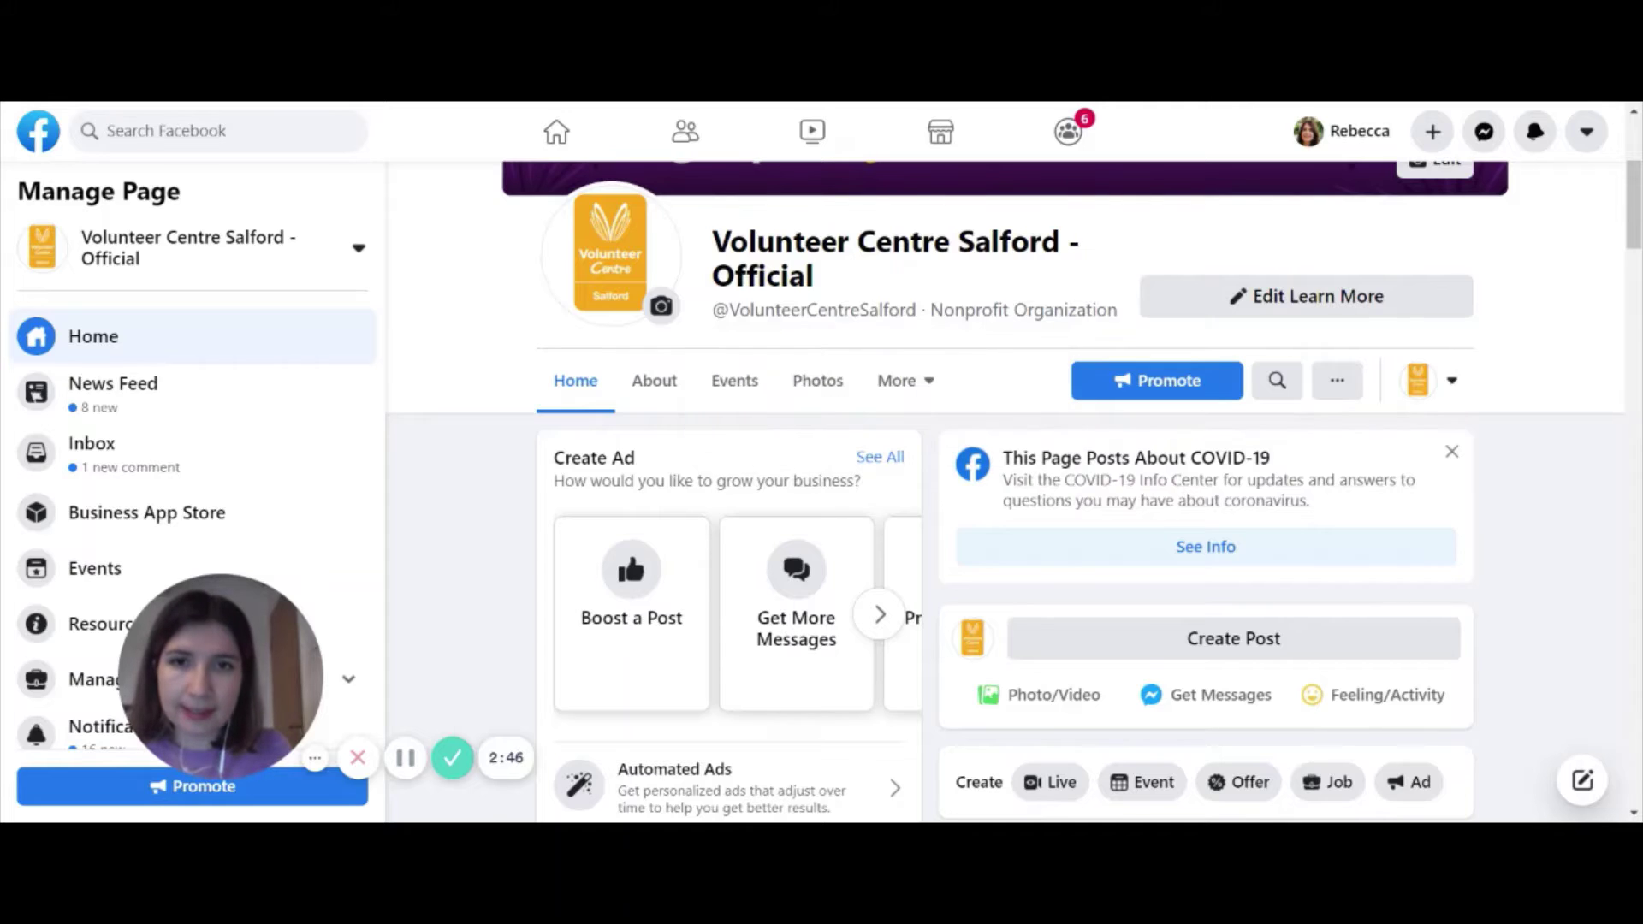
{"action": "left_click_drag", "start_coordinate": [713, 310], "coordinate": [916, 335]}
{"action": "key", "text": "ctrl+c"}
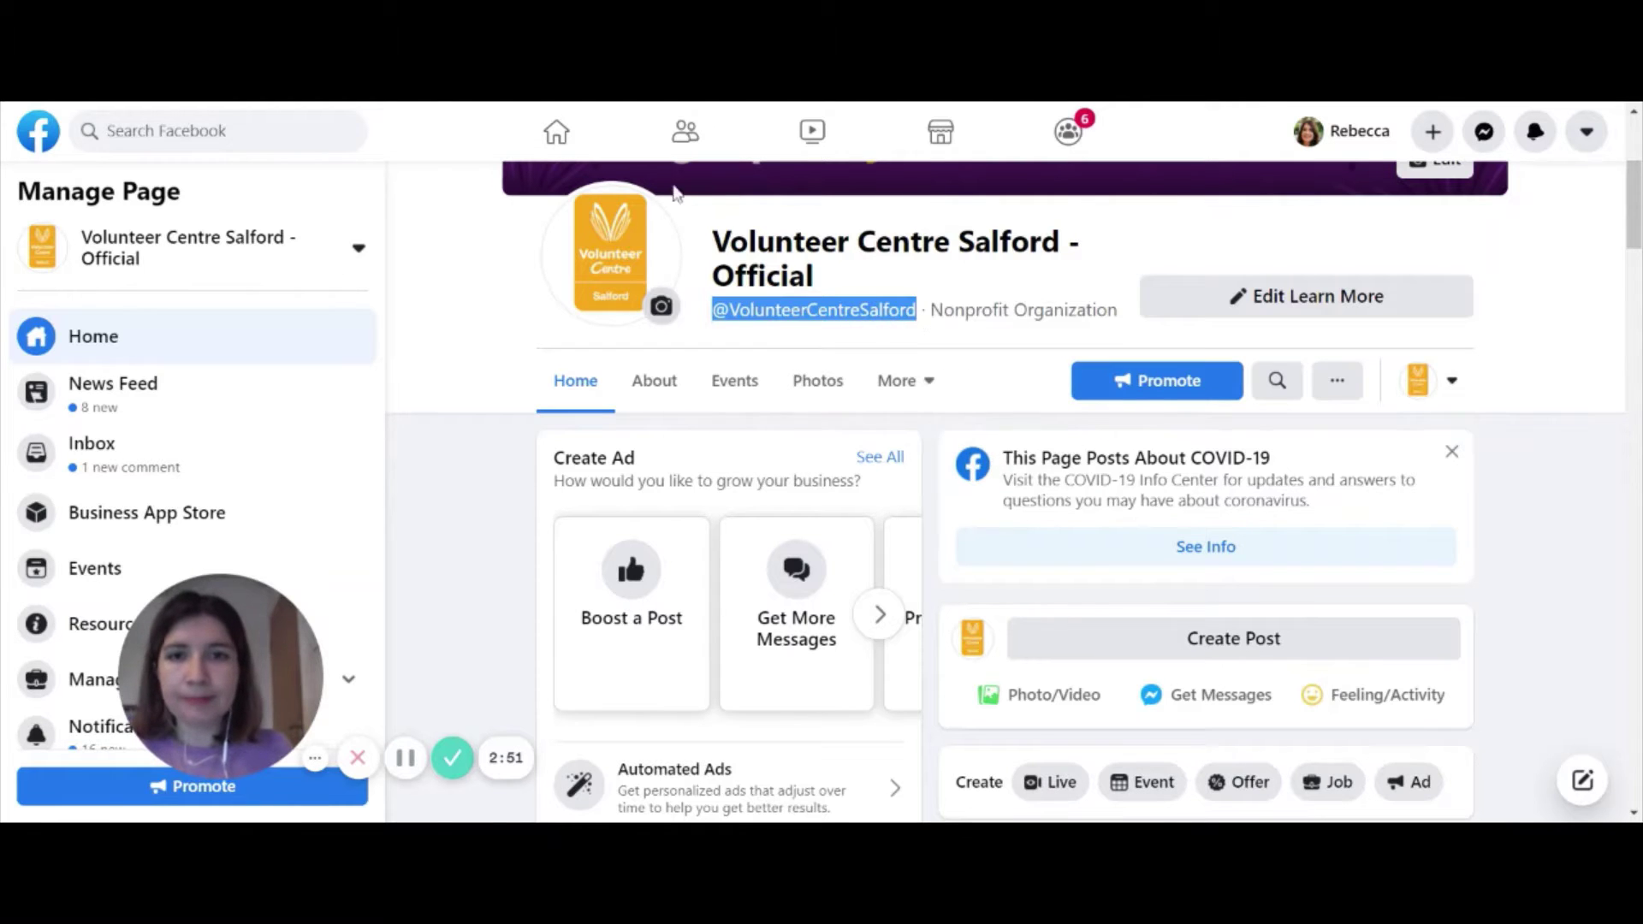
Return to the Salford CVS page through the home feed and open a new post
{"action": "left_click", "coordinate": [551, 140]}
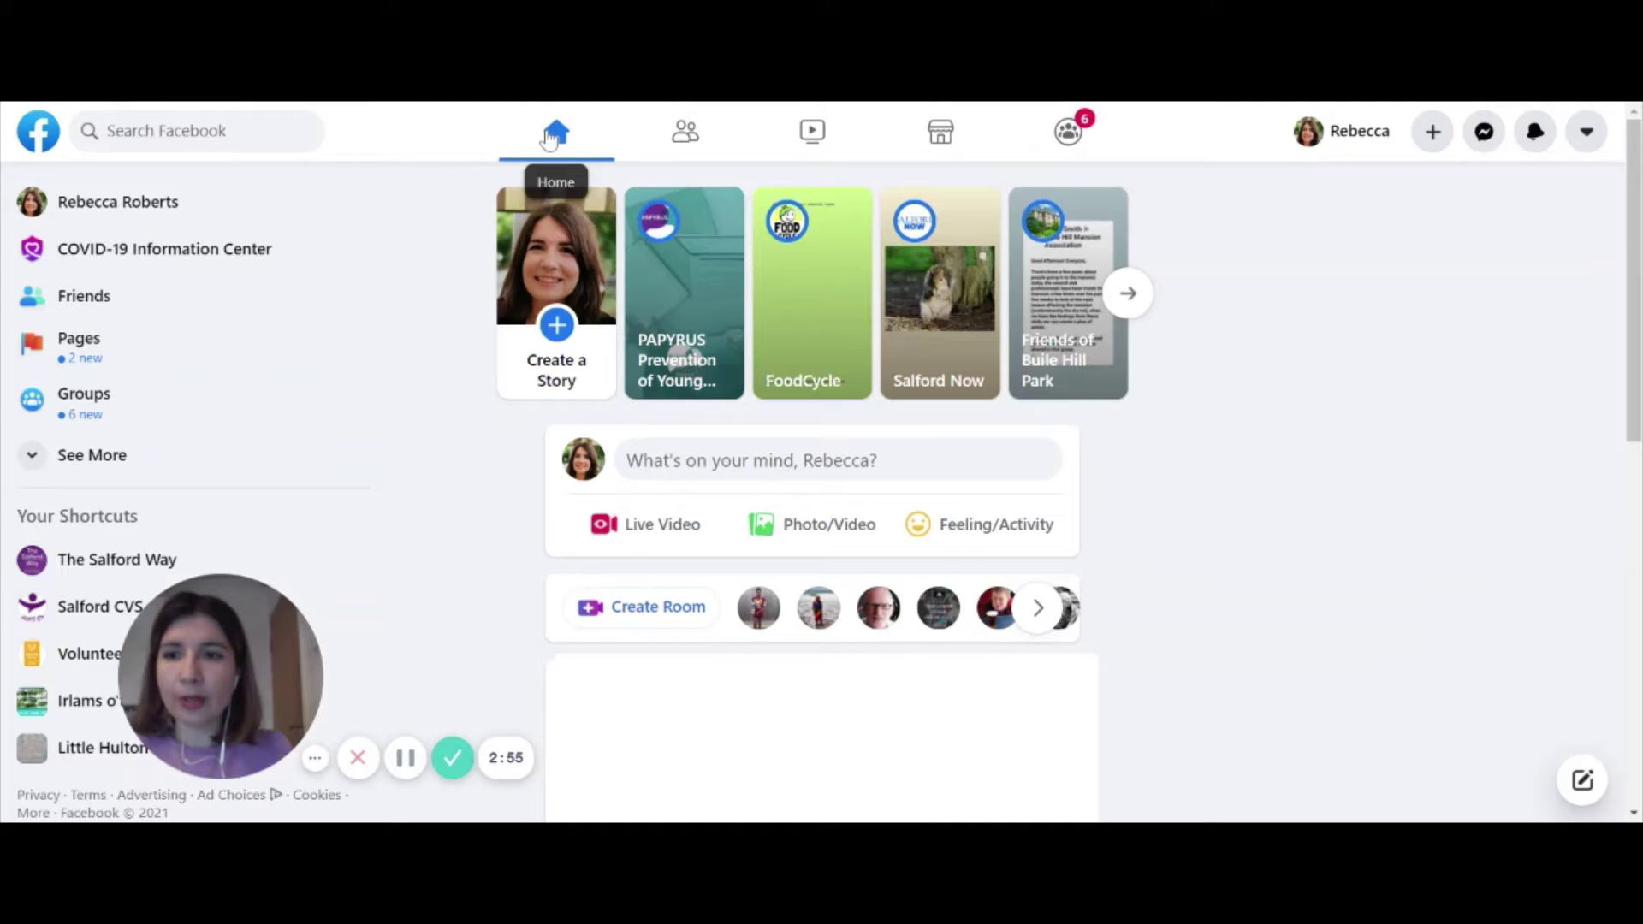
{"action": "left_click", "coordinate": [92, 614]}
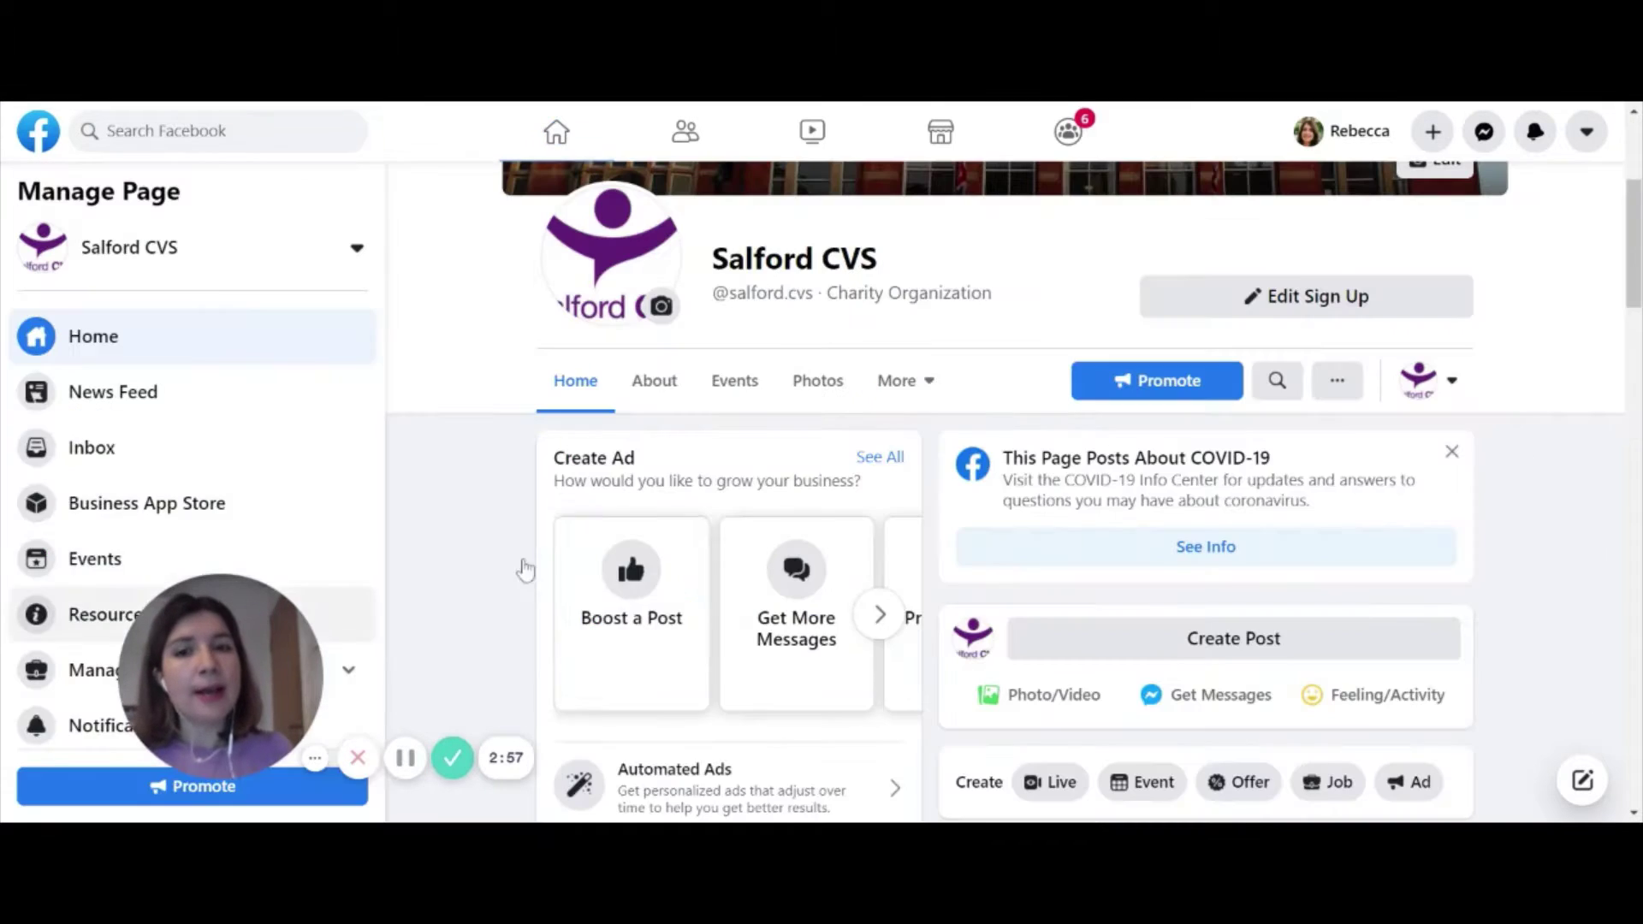
{"action": "left_click", "coordinate": [1218, 649]}
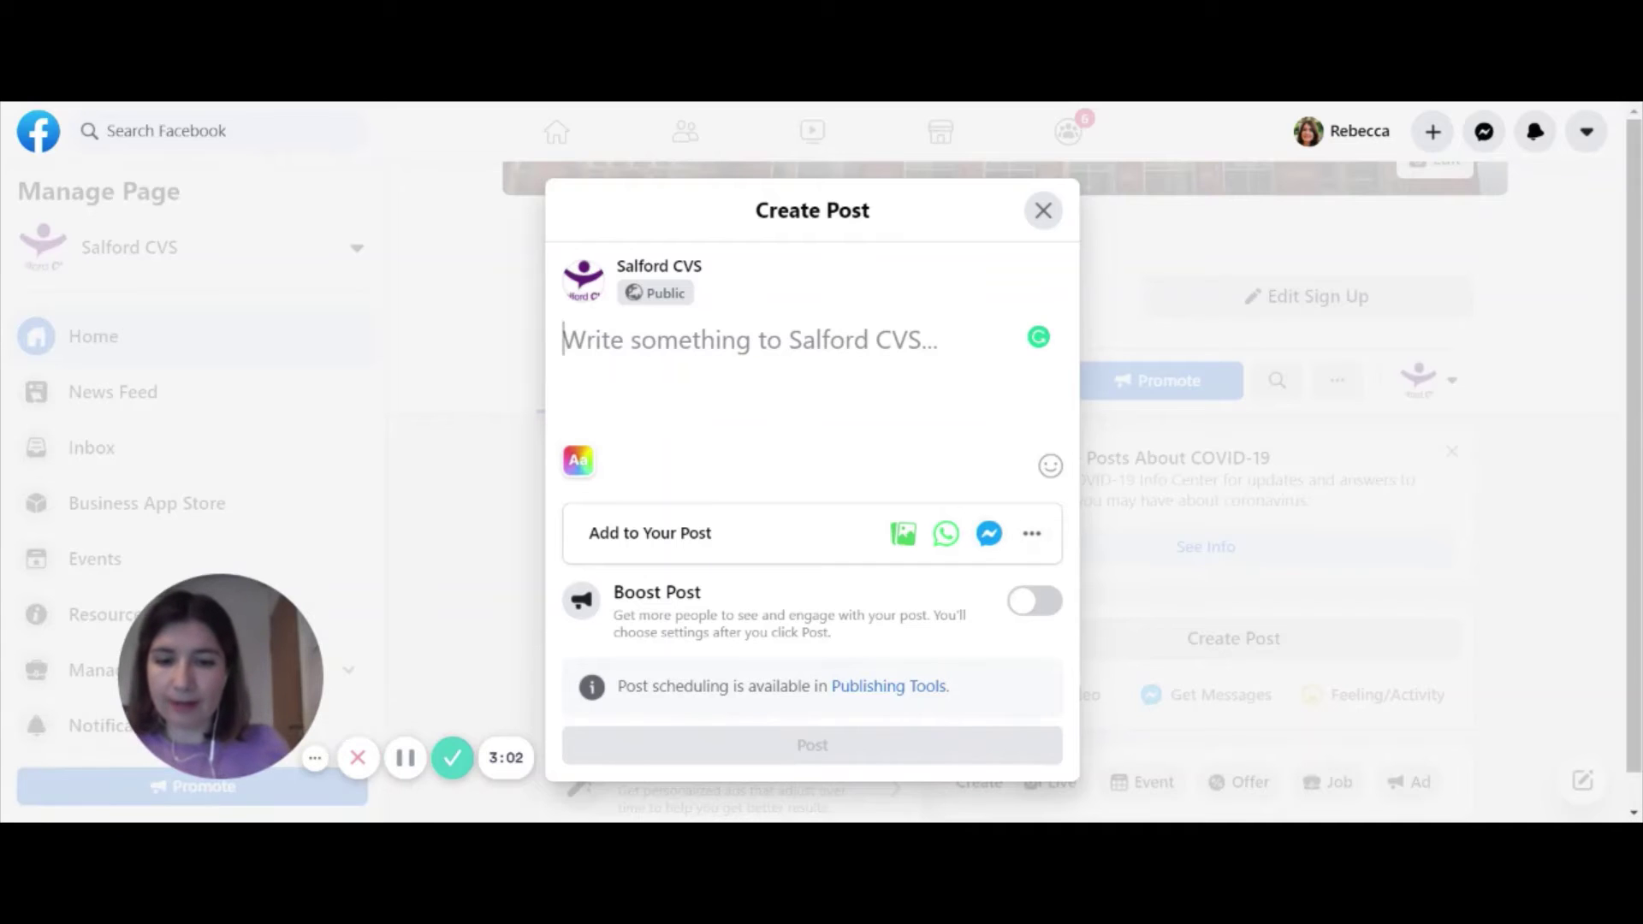
{"action": "type", "text": "Great meetign w"}
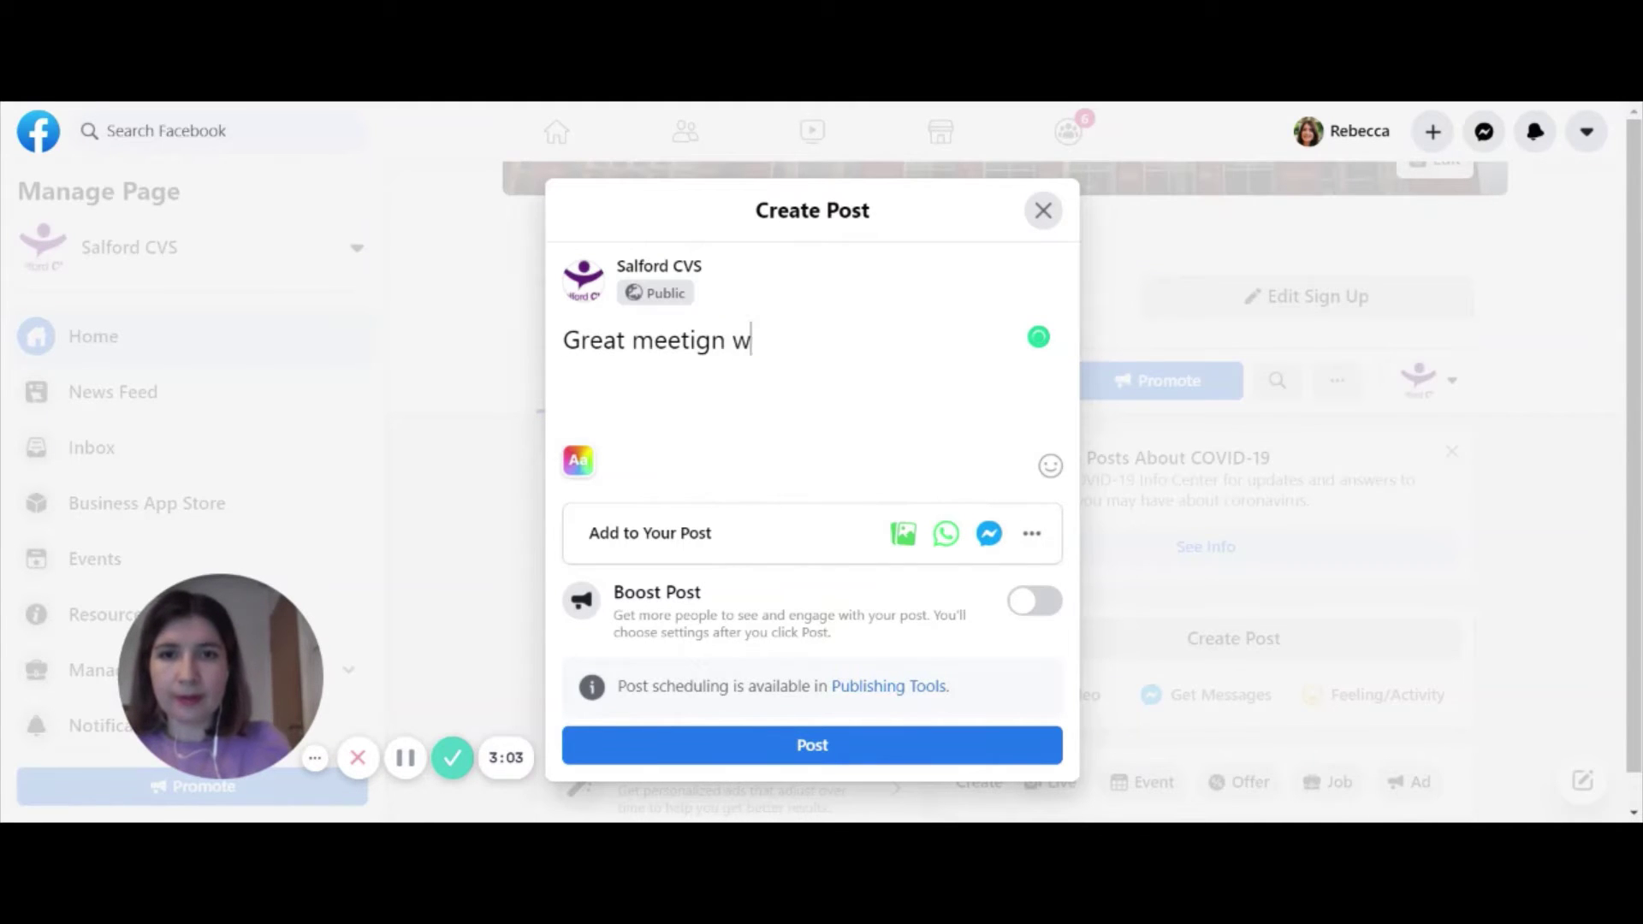
{"action": "key", "text": "BackSpace"}
{"action": "key", "text": "BackSpace"}
{"action": "key", "text": "BackSpace"}
{"action": "key", "text": "BackSpace"}
{"action": "key", "text": "BackSpace"}
{"action": "type", "text": "ing with"}
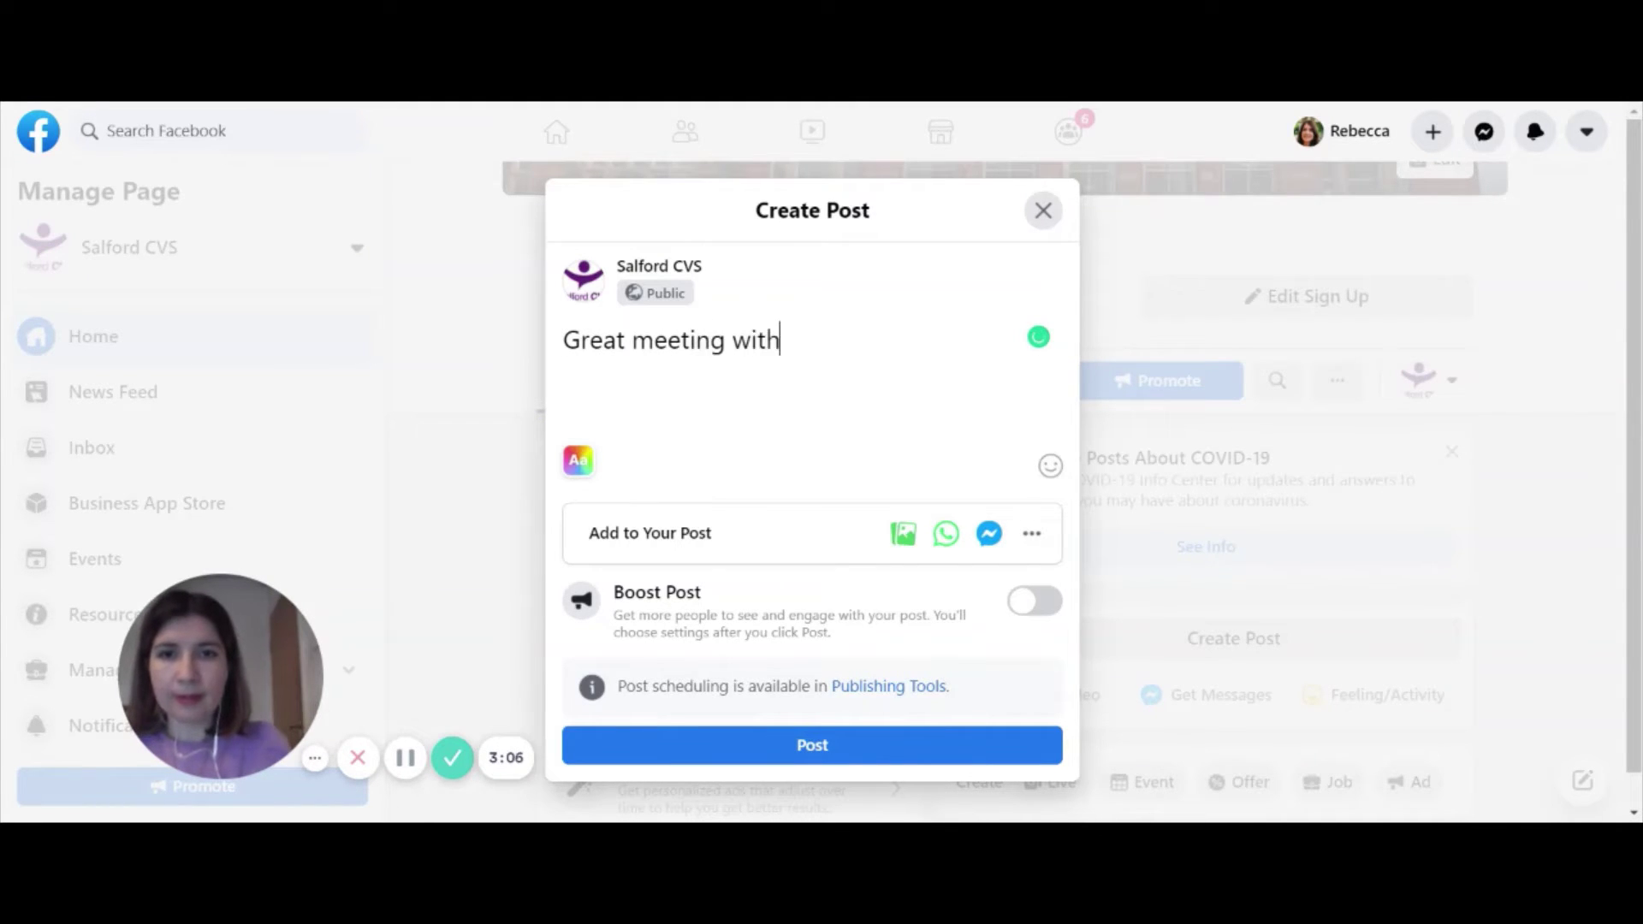
{"action": "key", "text": "ctrl+v"}
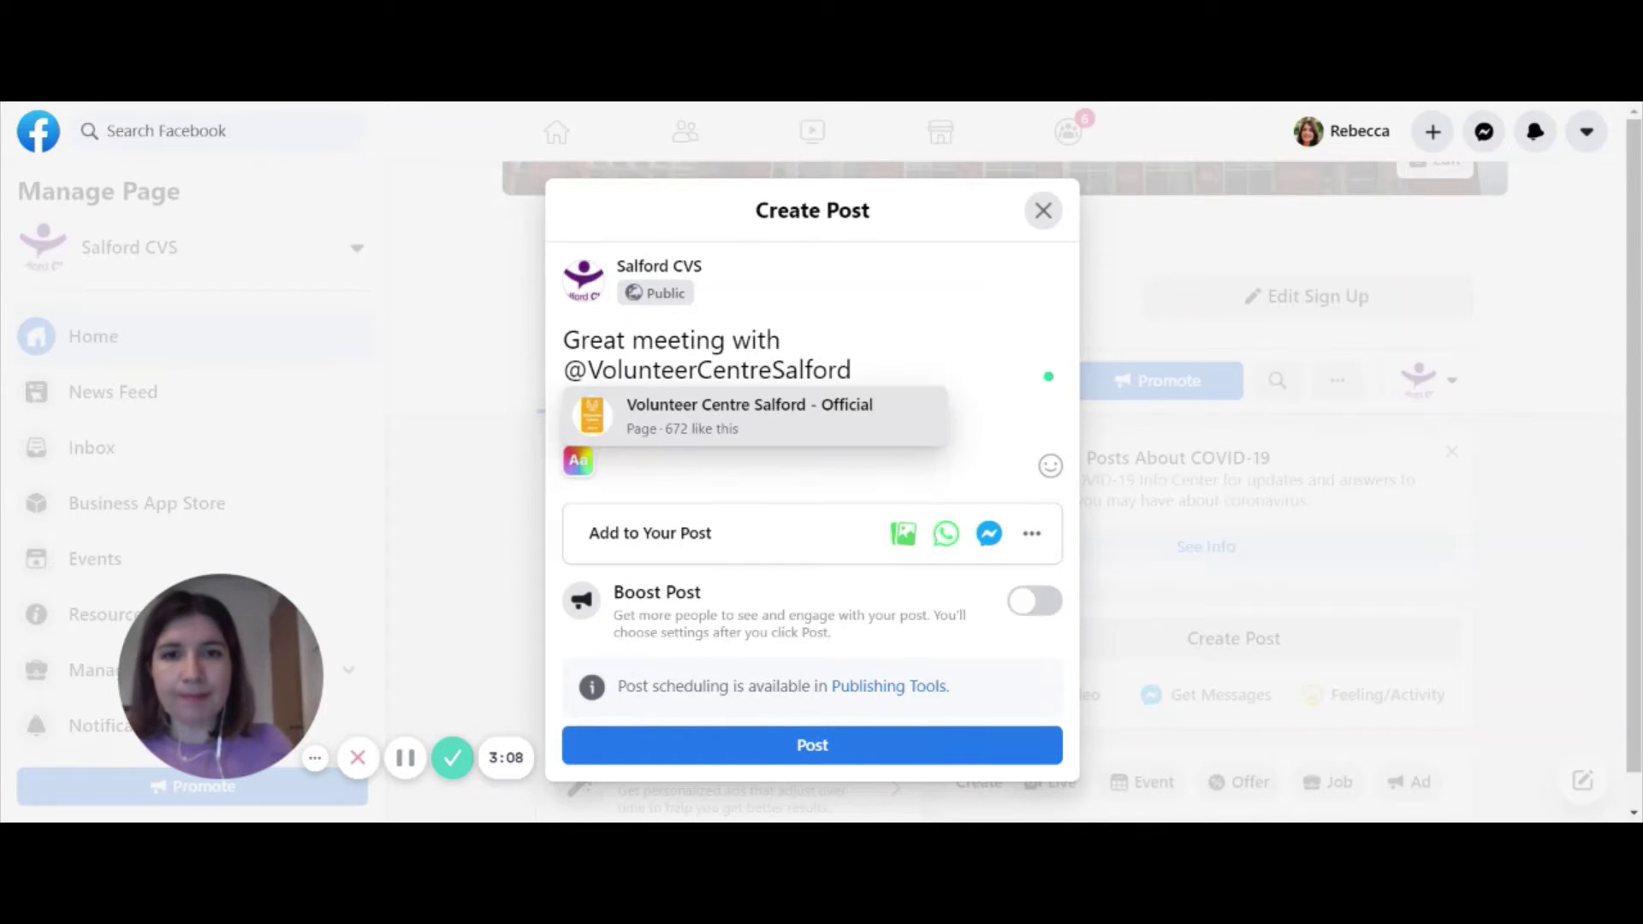
{"action": "key", "text": "Return"}
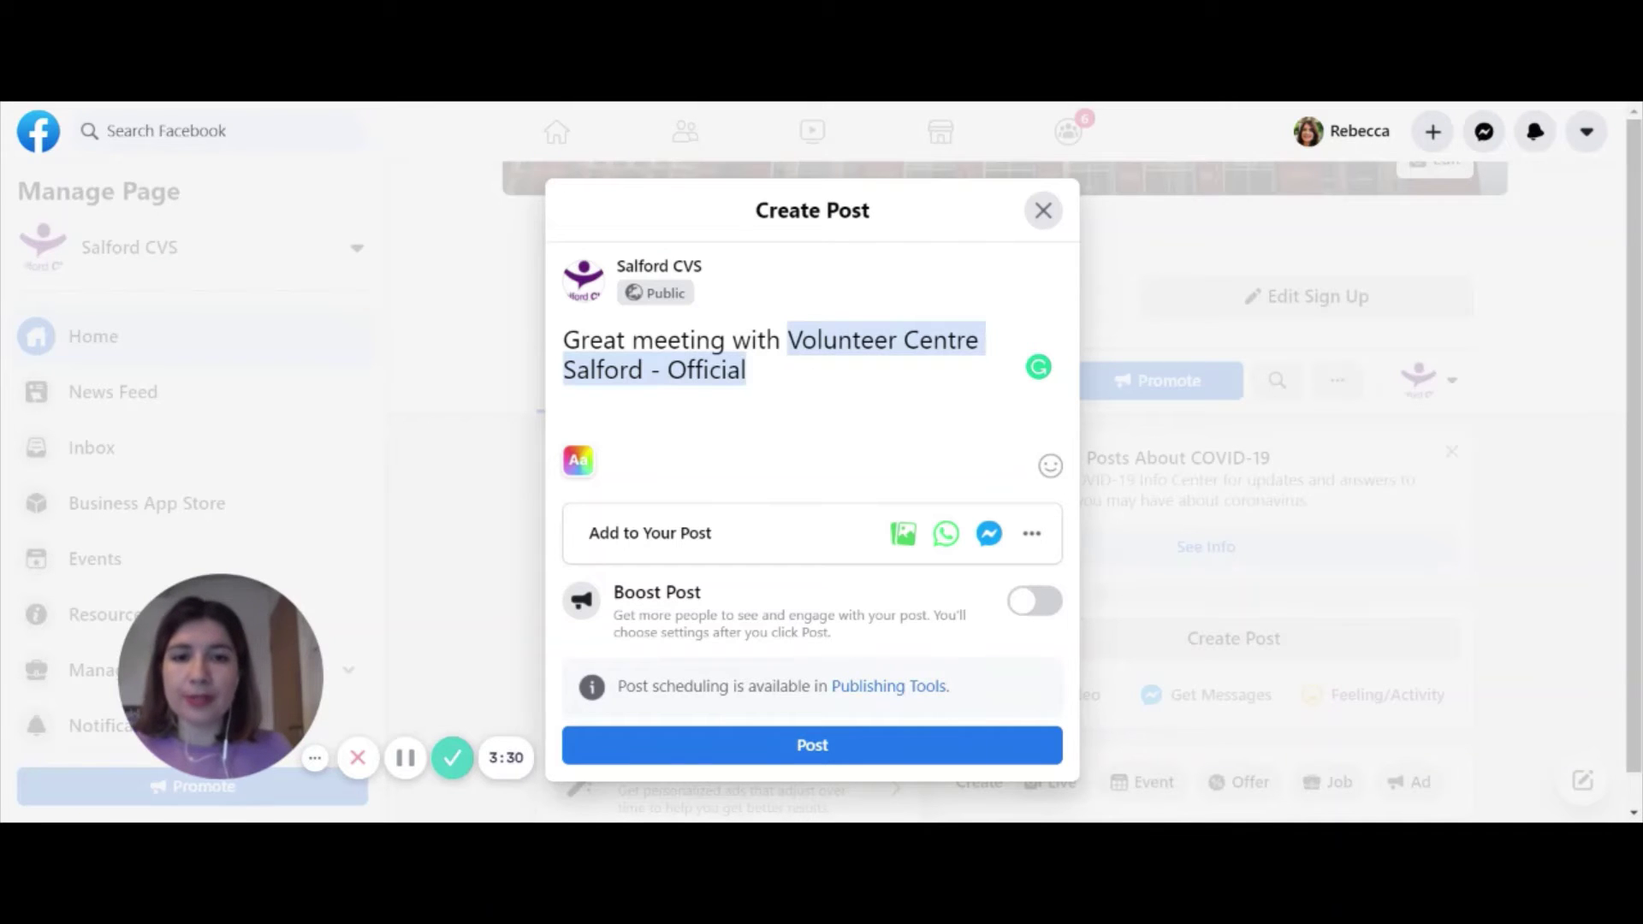
Close the post composer and discard the unsaved draft
{"action": "left_click", "coordinate": [1043, 214]}
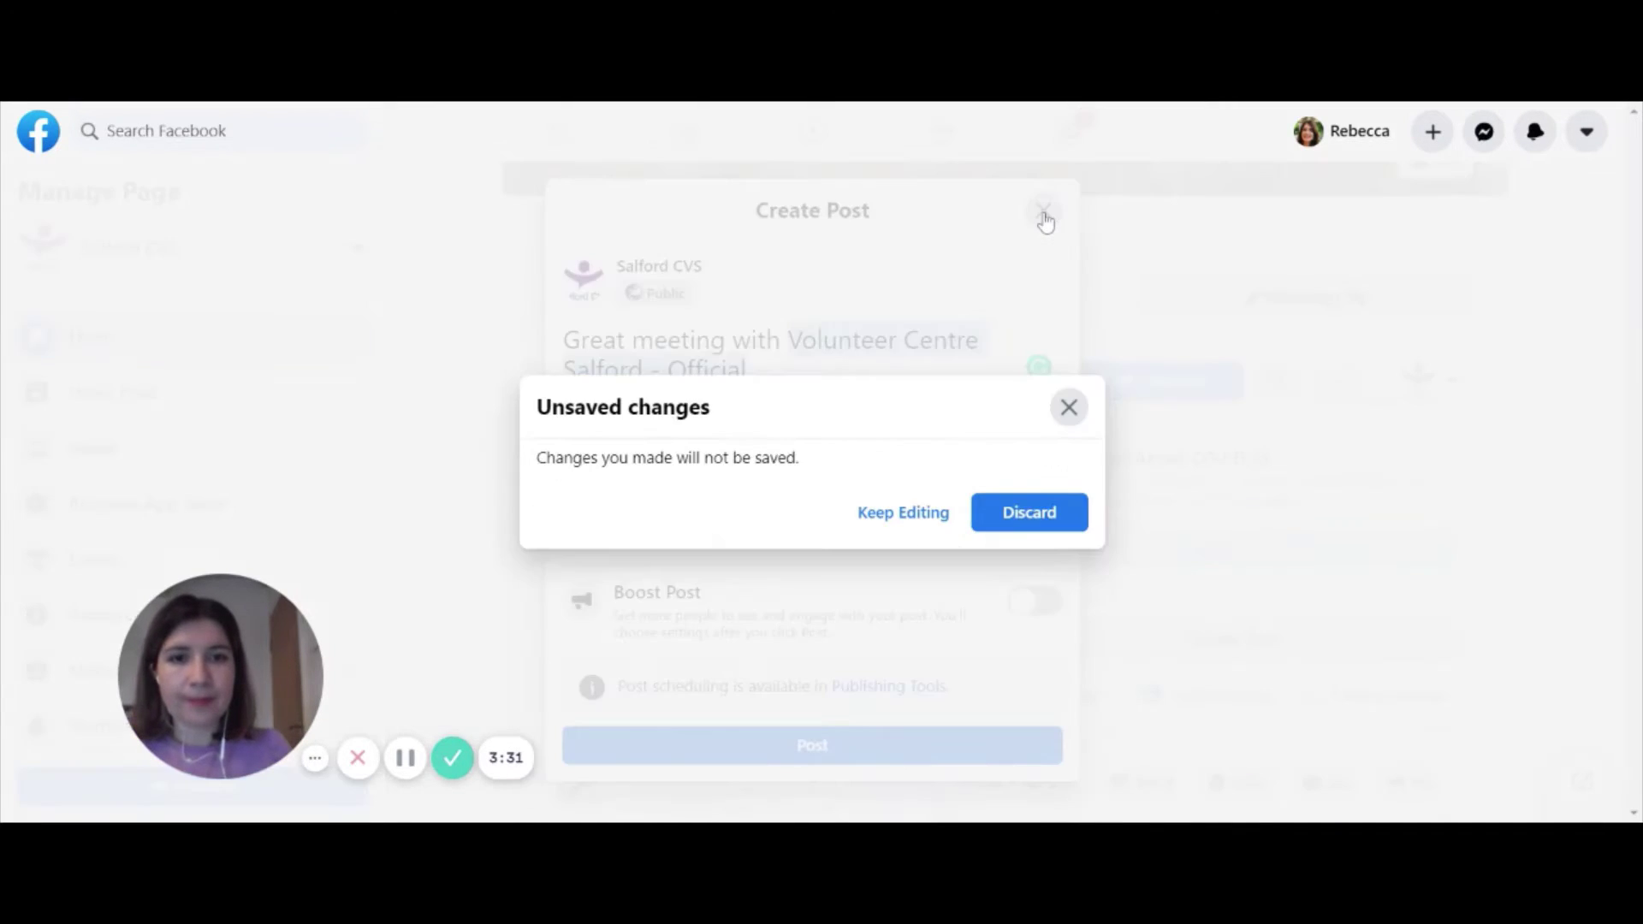
{"action": "left_click", "coordinate": [1023, 513]}
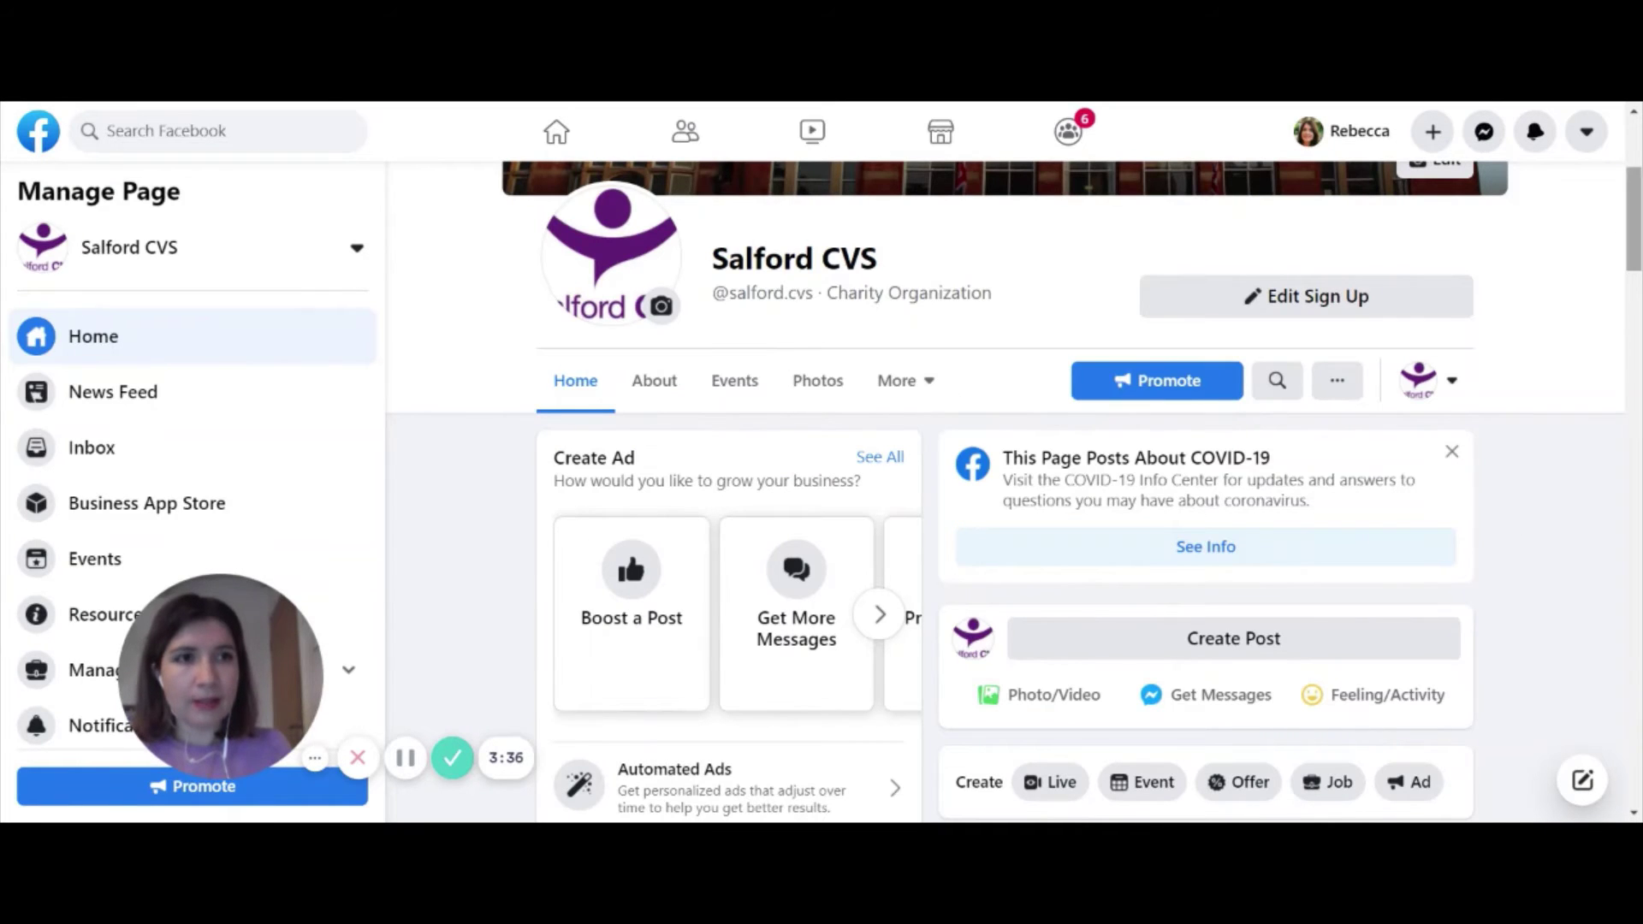
Write "Please share with your members" as a Salford CVS comment beneath the shared Covid-19 vaccine post
{"action": "left_click", "coordinate": [1635, 392]}
{"action": "scroll", "coordinate": [1635, 392], "scroll_direction": "down", "scroll_amount": 3}
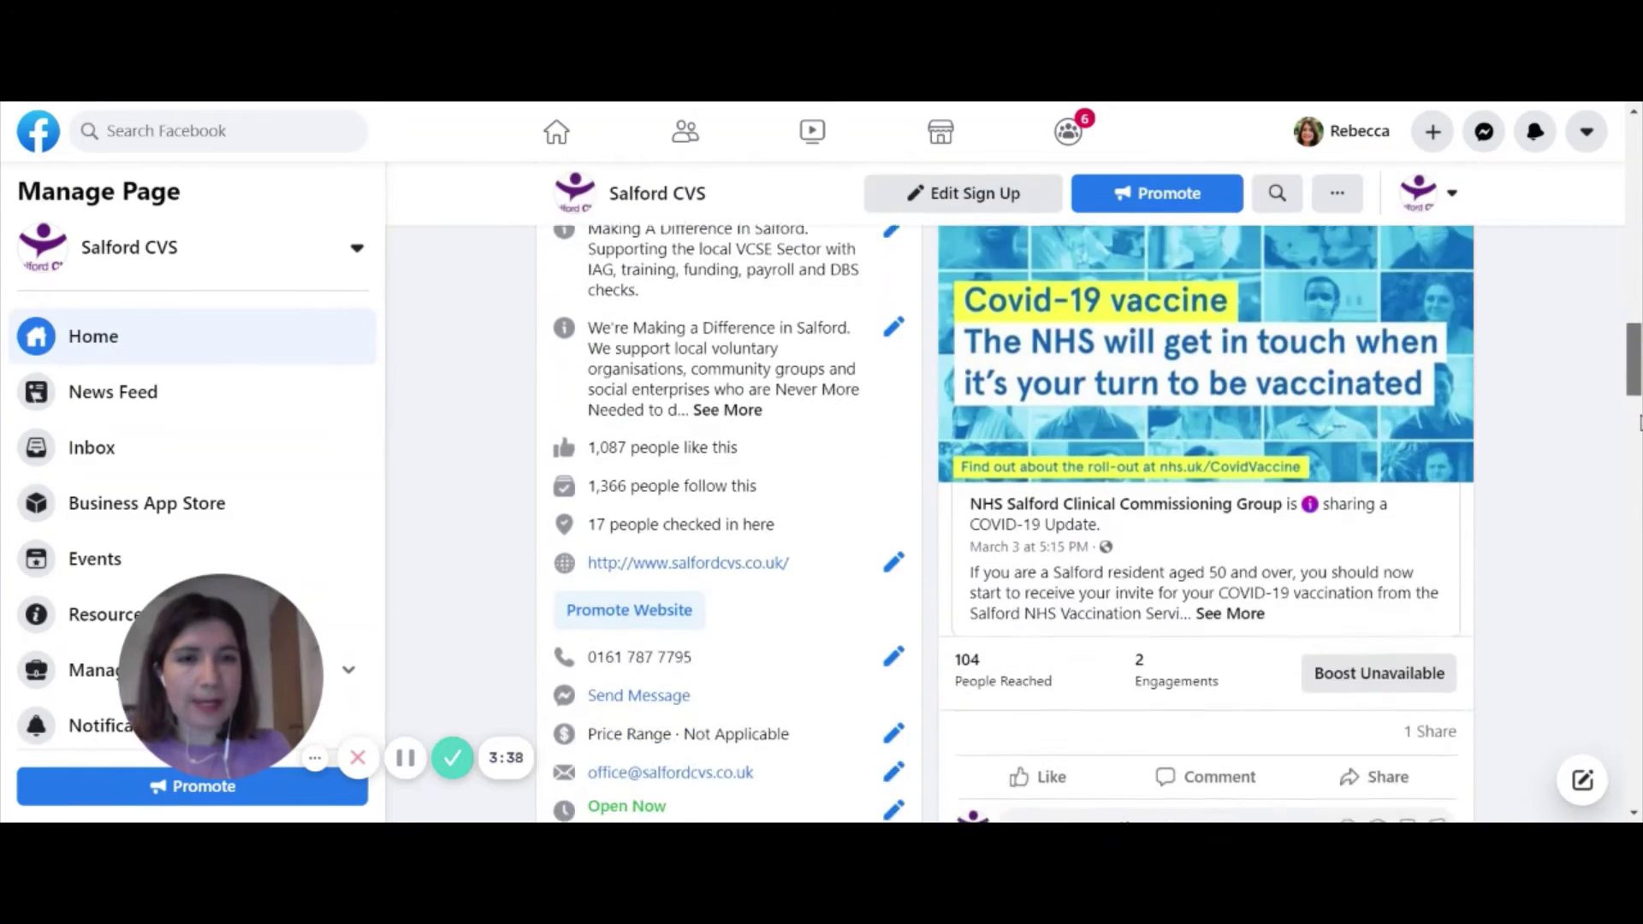
{"action": "scroll", "coordinate": [1639, 423], "scroll_direction": "down", "scroll_amount": 3}
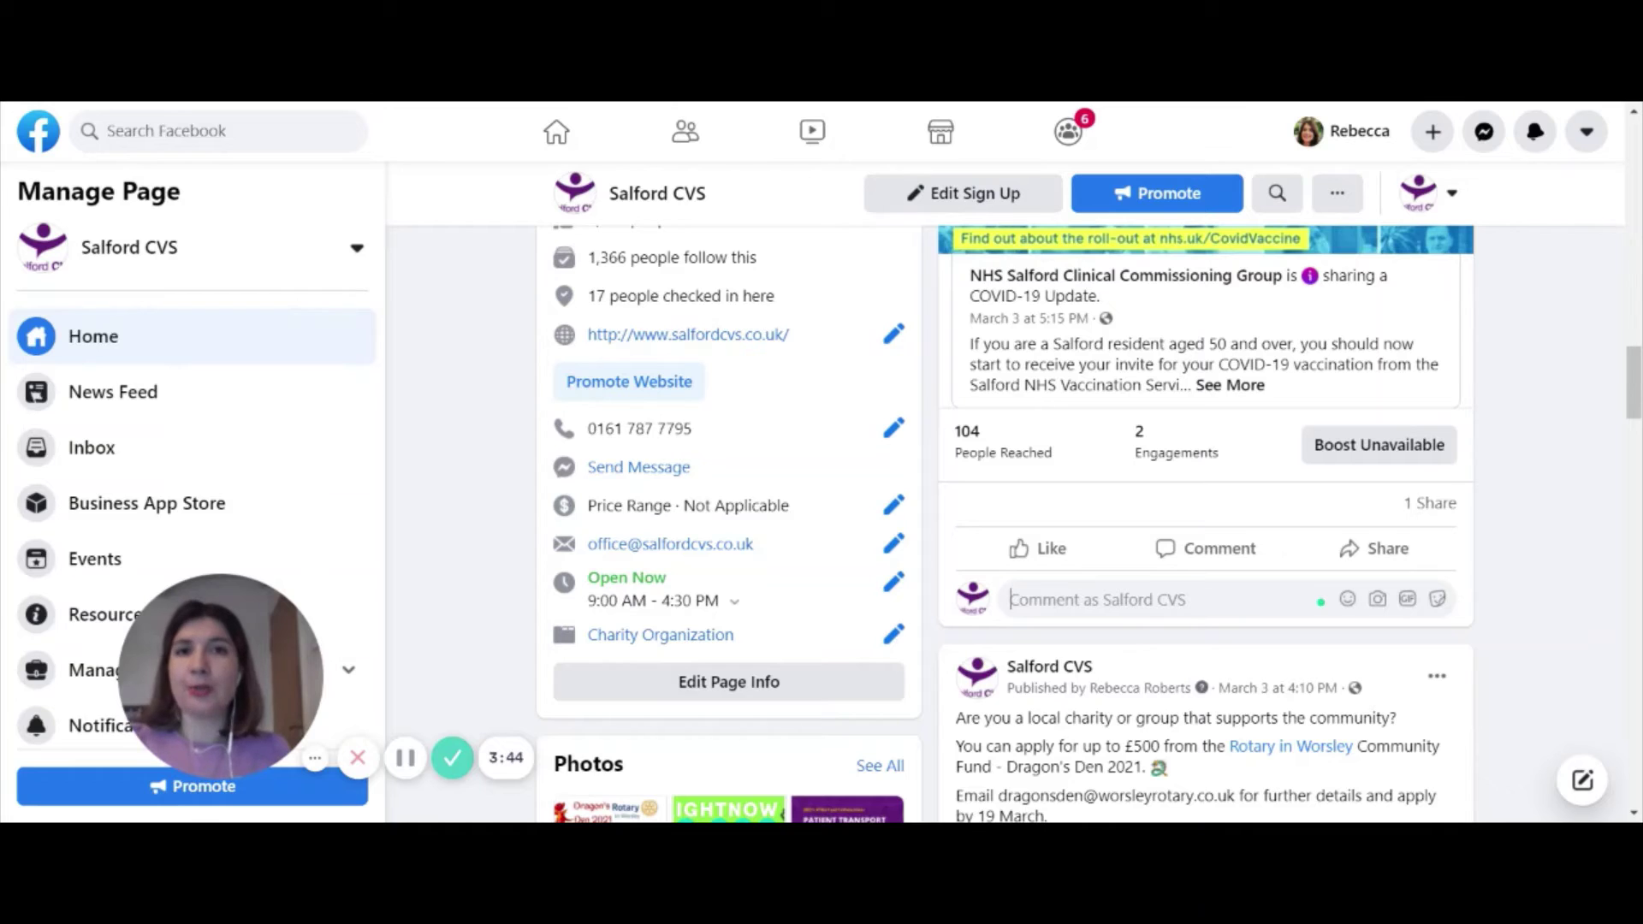
{"action": "type", "text": "Plea"}
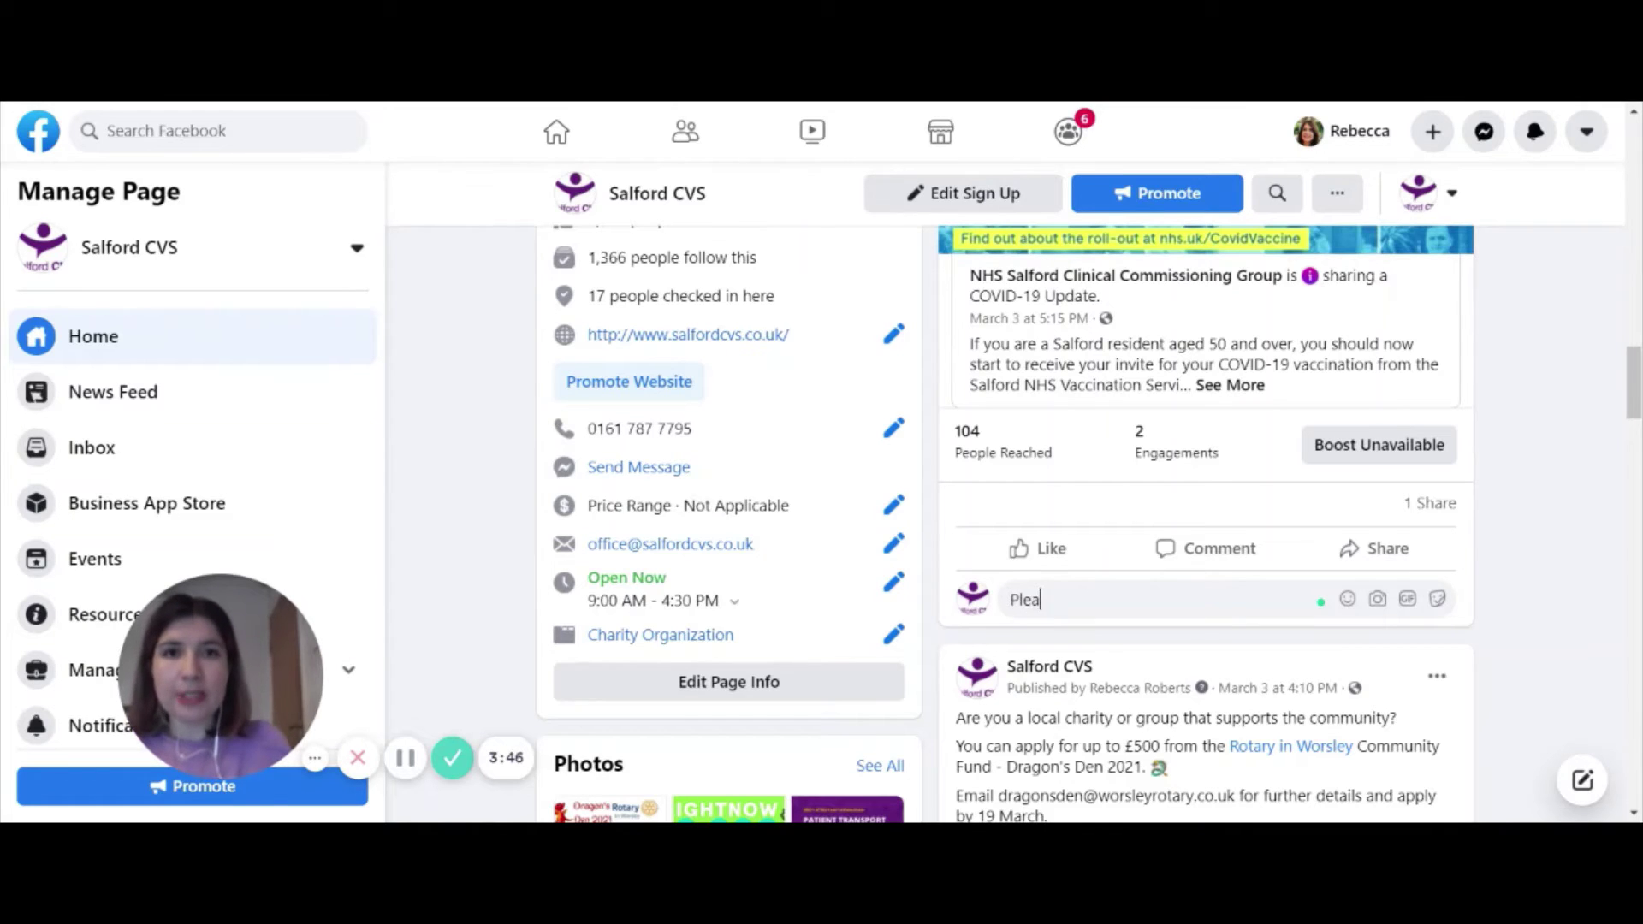
{"action": "type", "text": "se shar"}
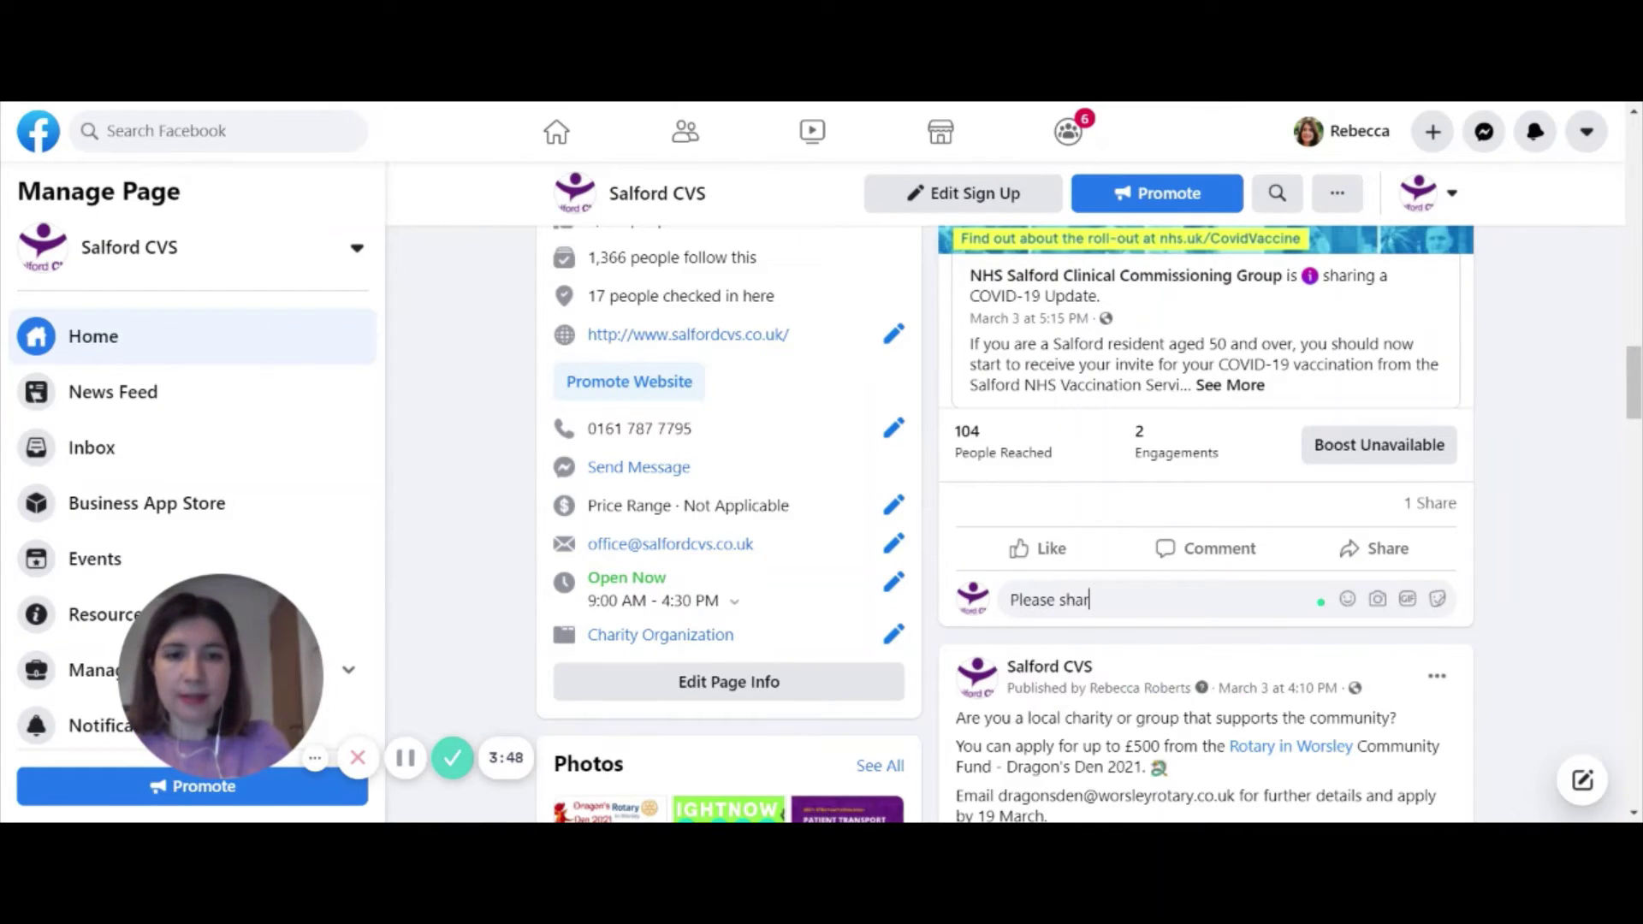
{"action": "type", "text": "e with y"}
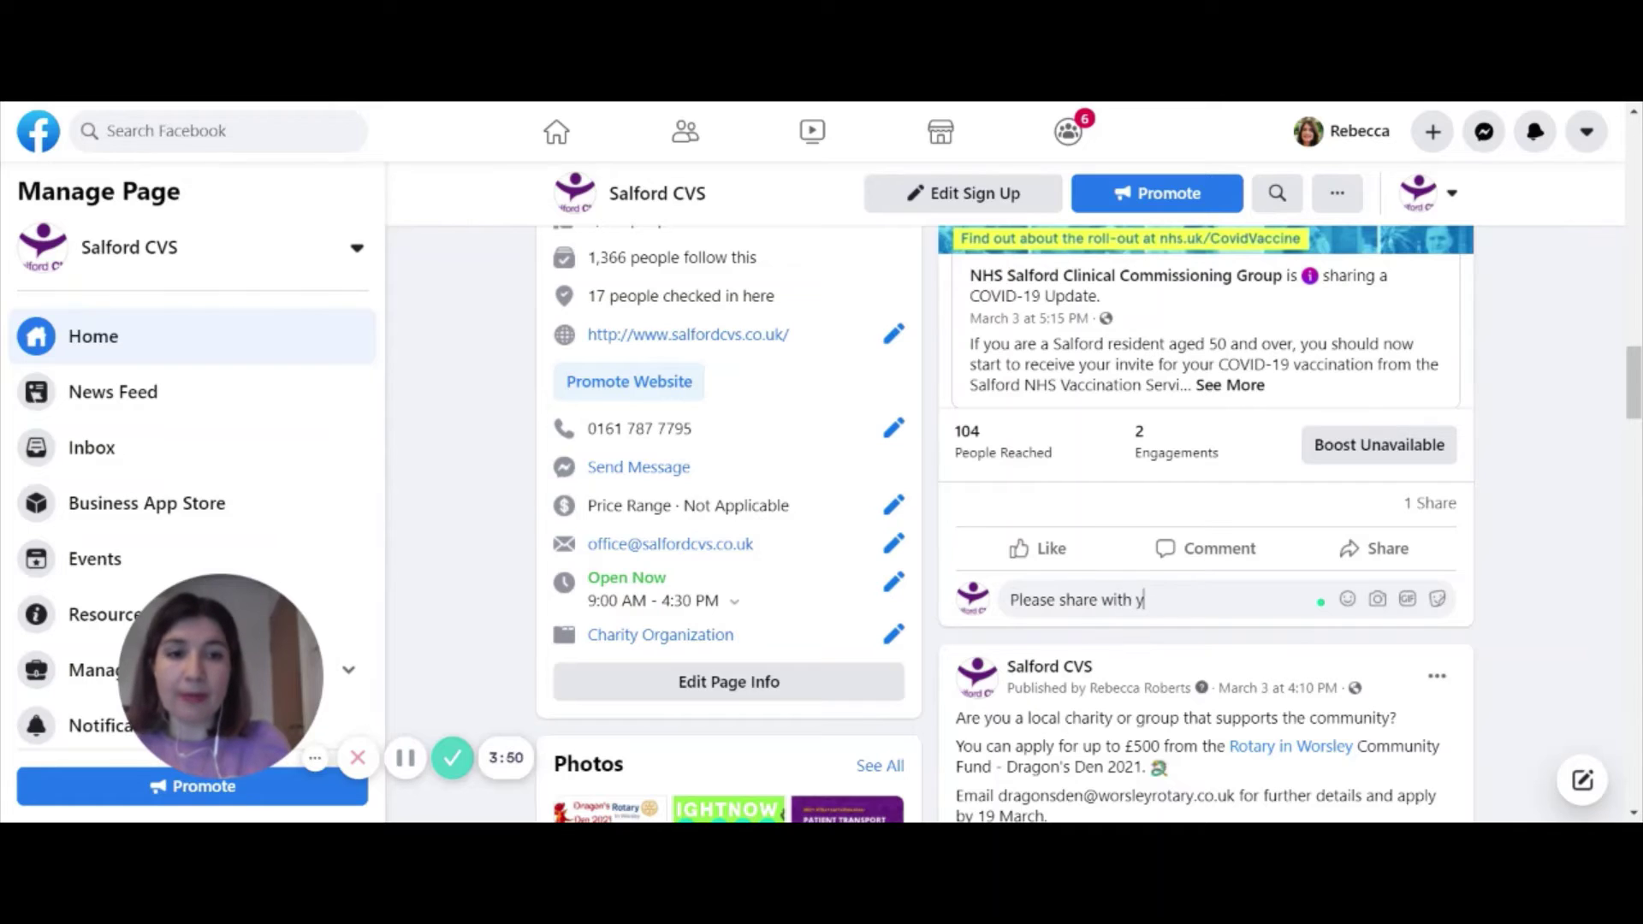
{"action": "type", "text": "our members "}
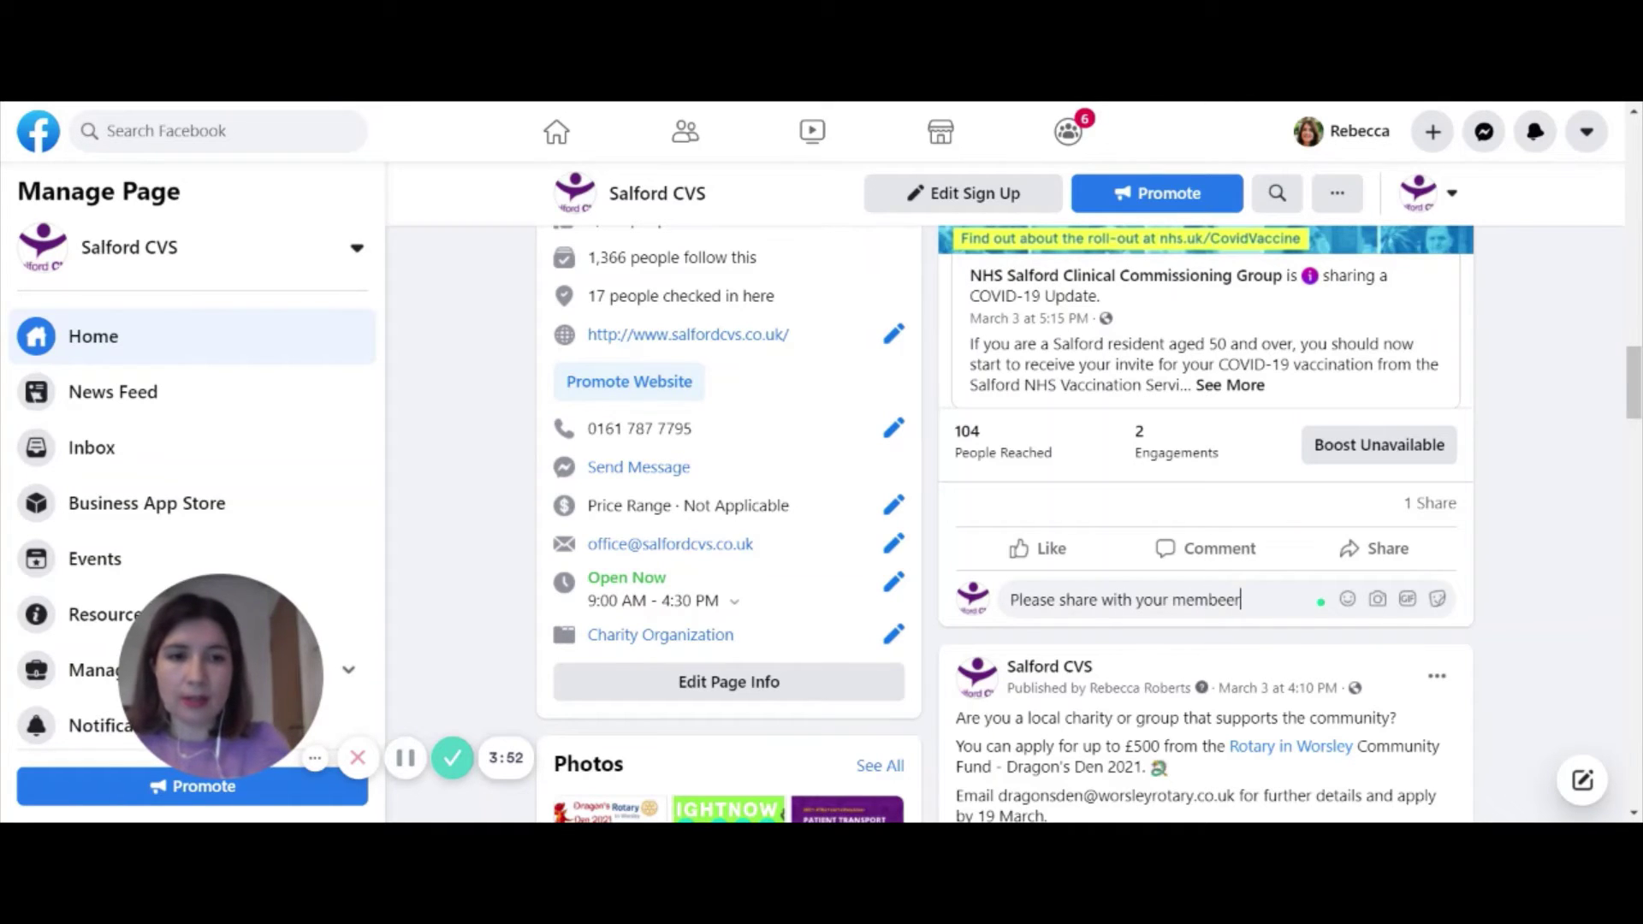
{"action": "type", "text": "@"}
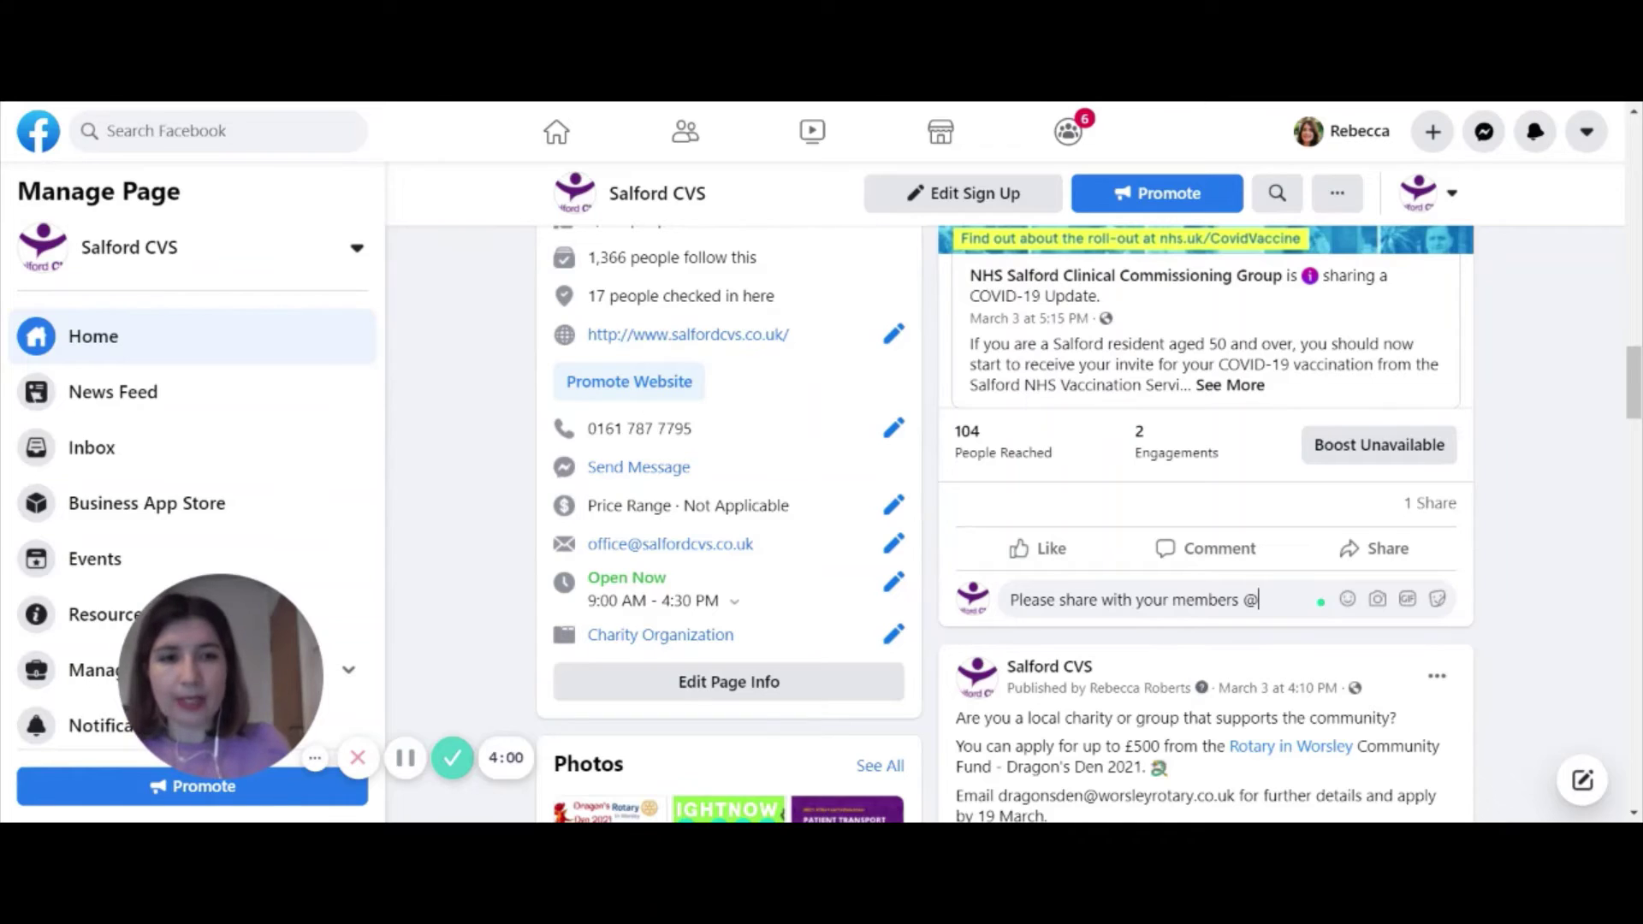
{"action": "type", "text": "vol"}
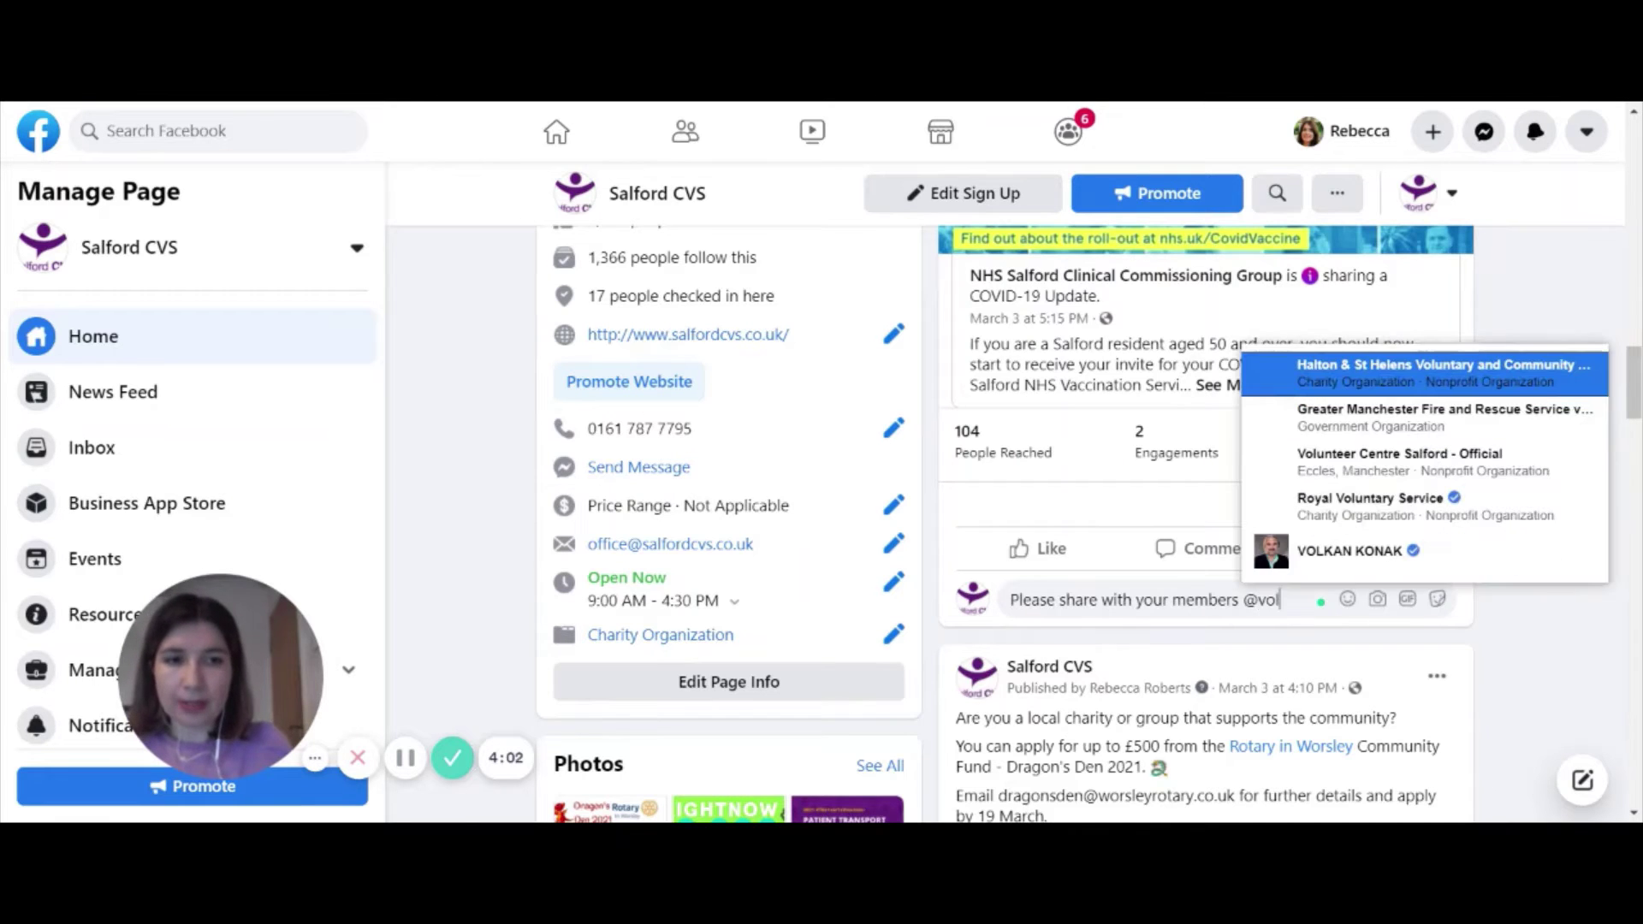
{"action": "type", "text": "untee"}
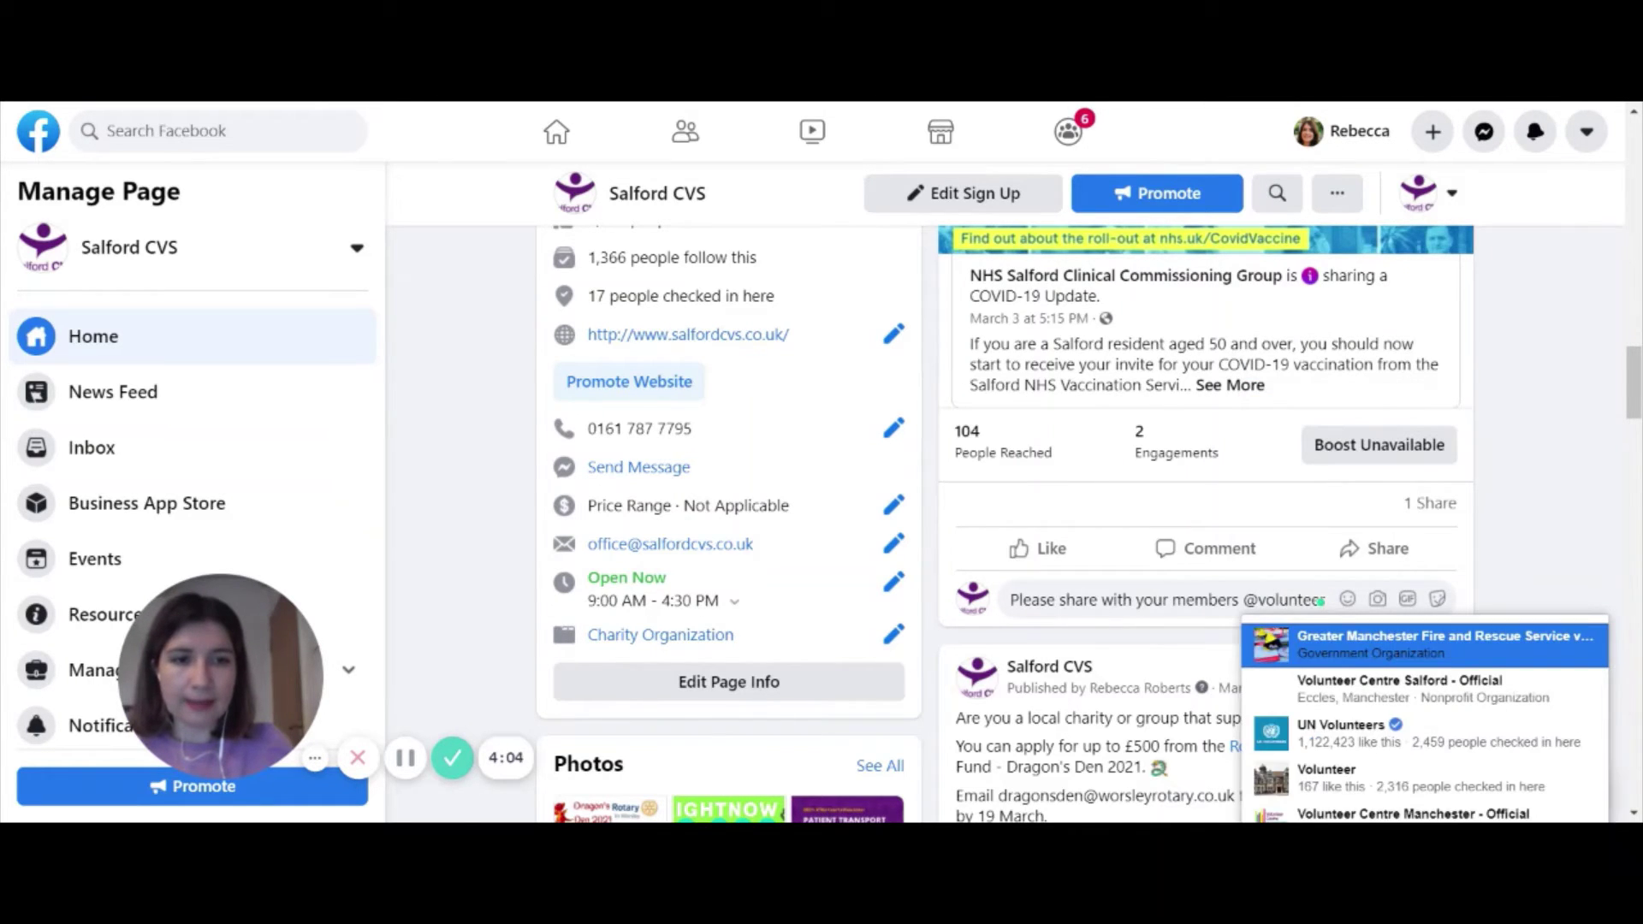
{"action": "type", "text": "rcentr"}
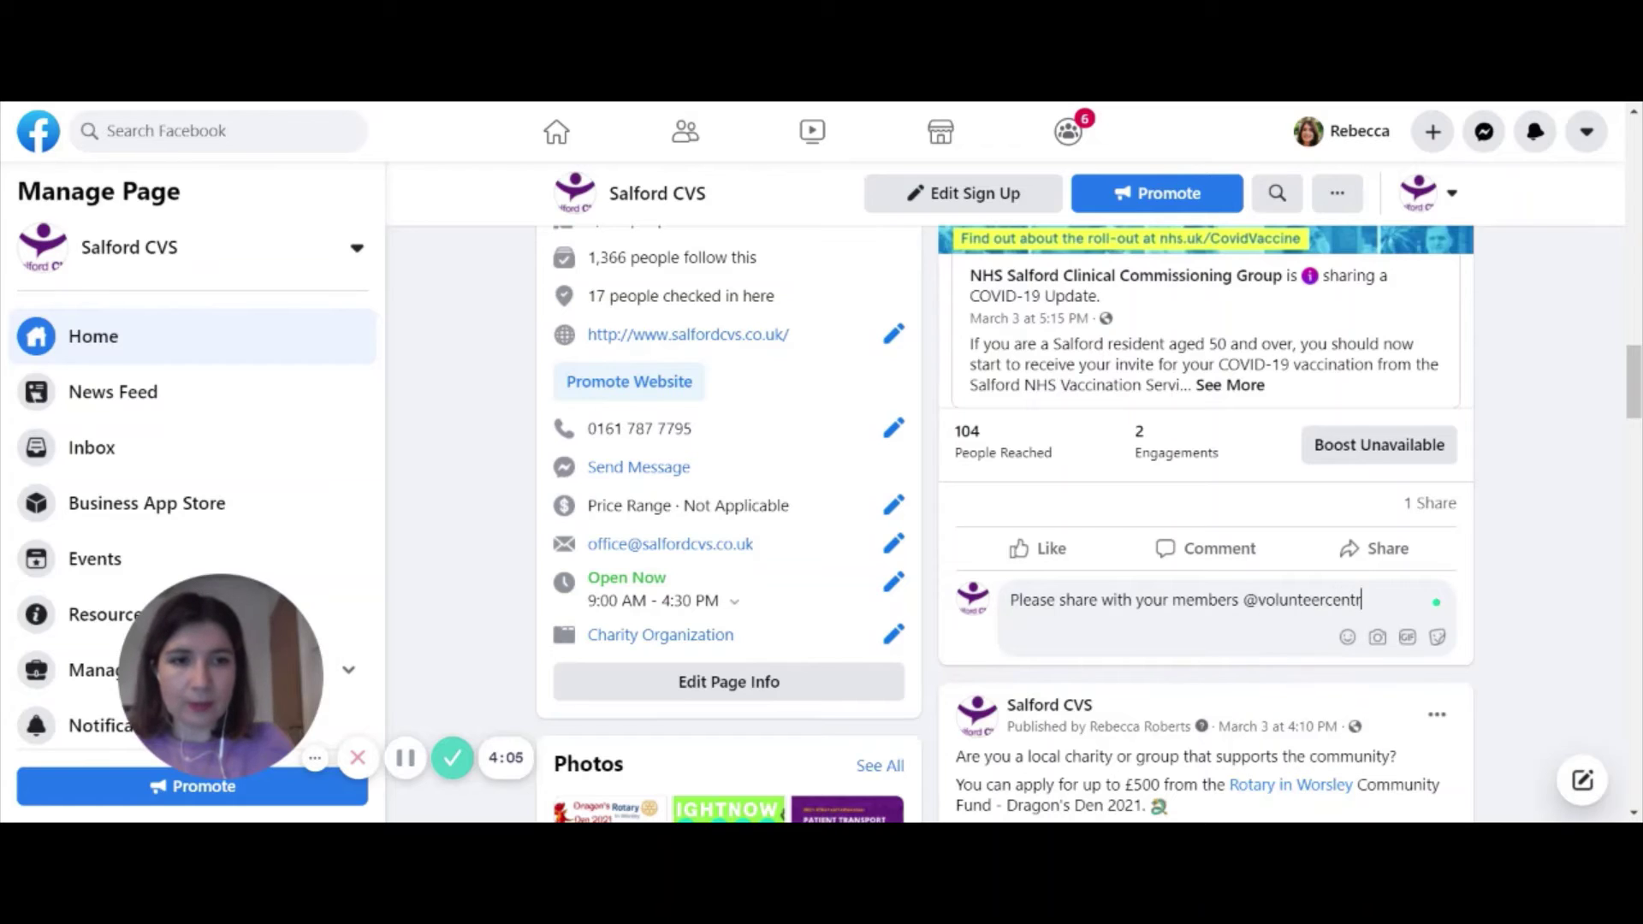
{"action": "type", "text": "esalford"}
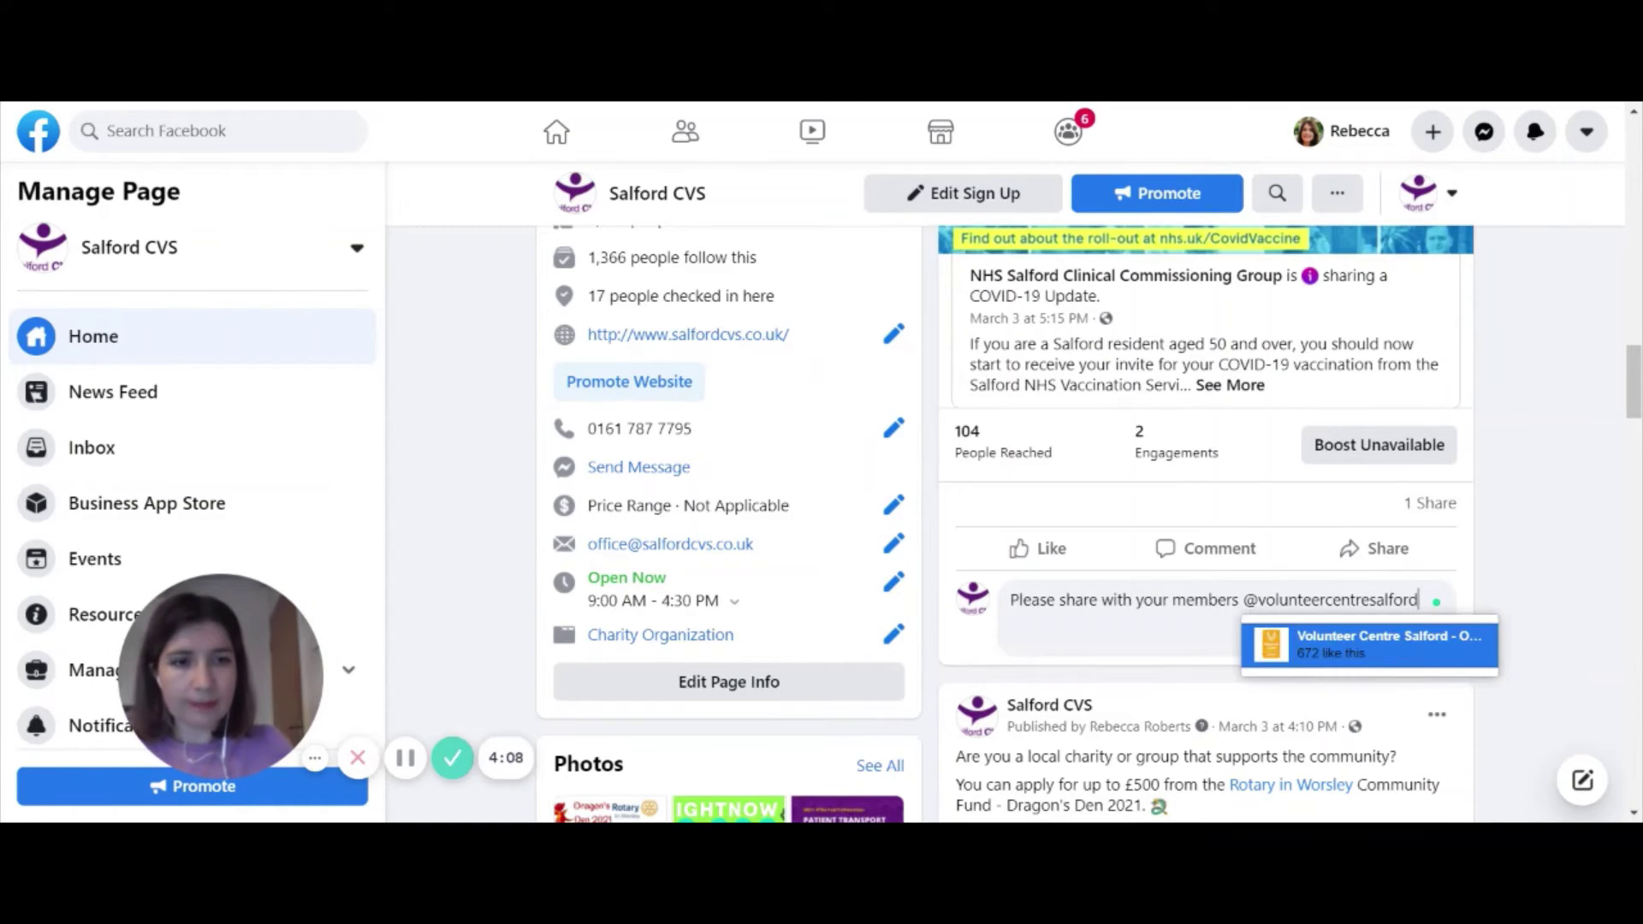
{"action": "left_click", "coordinate": [1283, 654]}
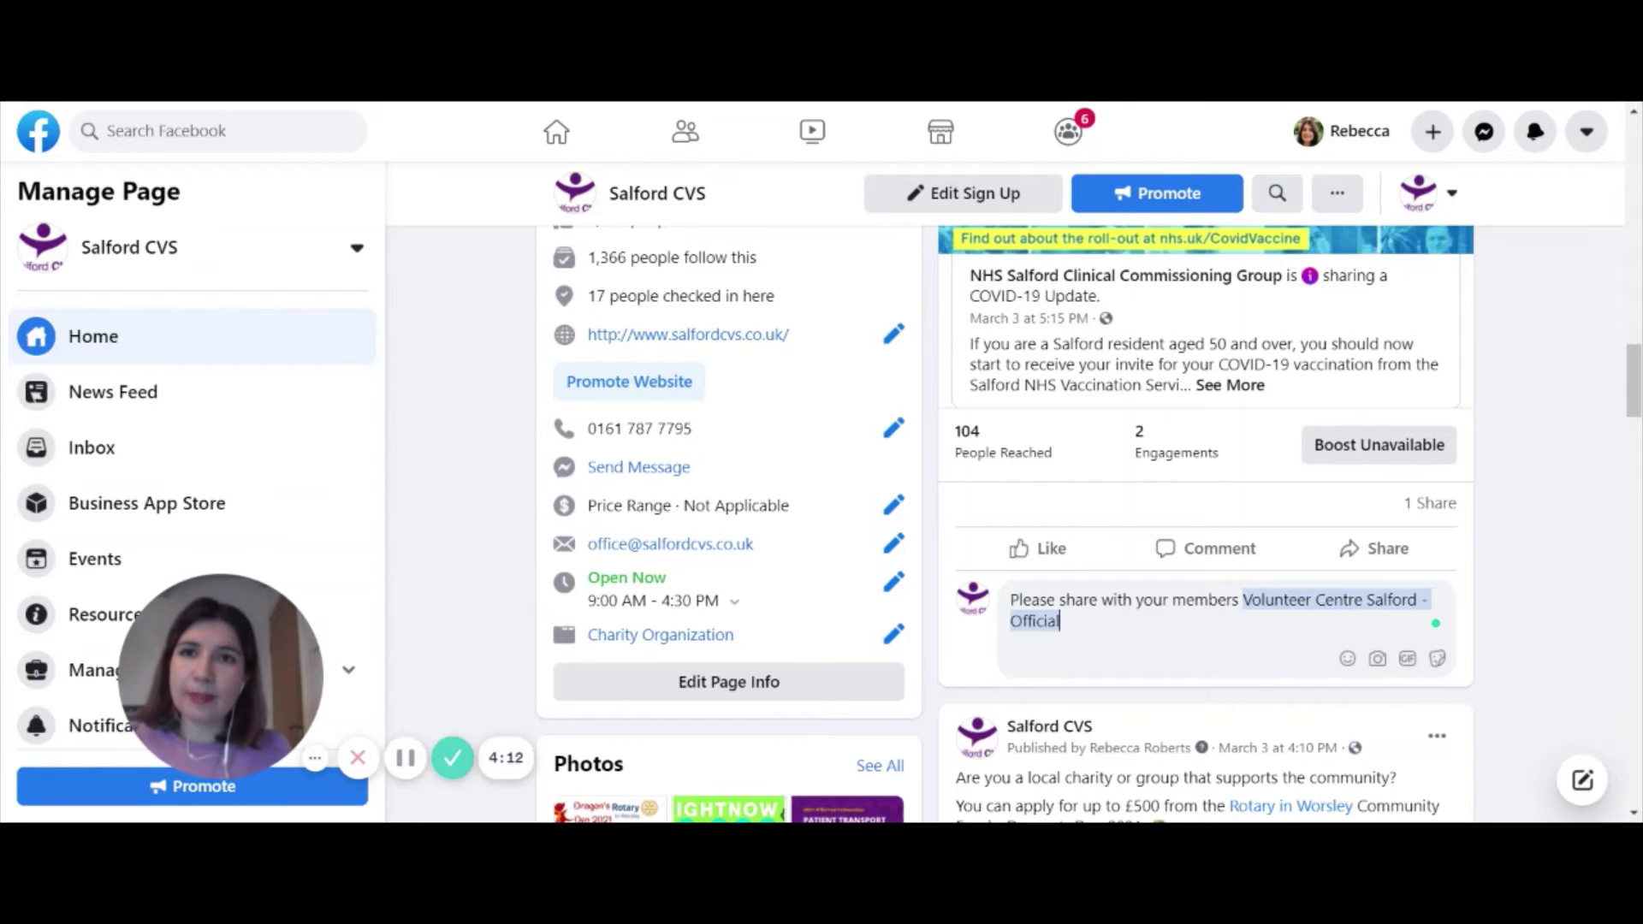
Add another @ sign after the tag, and clear the entire unsent comment
{"action": "type", "text": "@"}
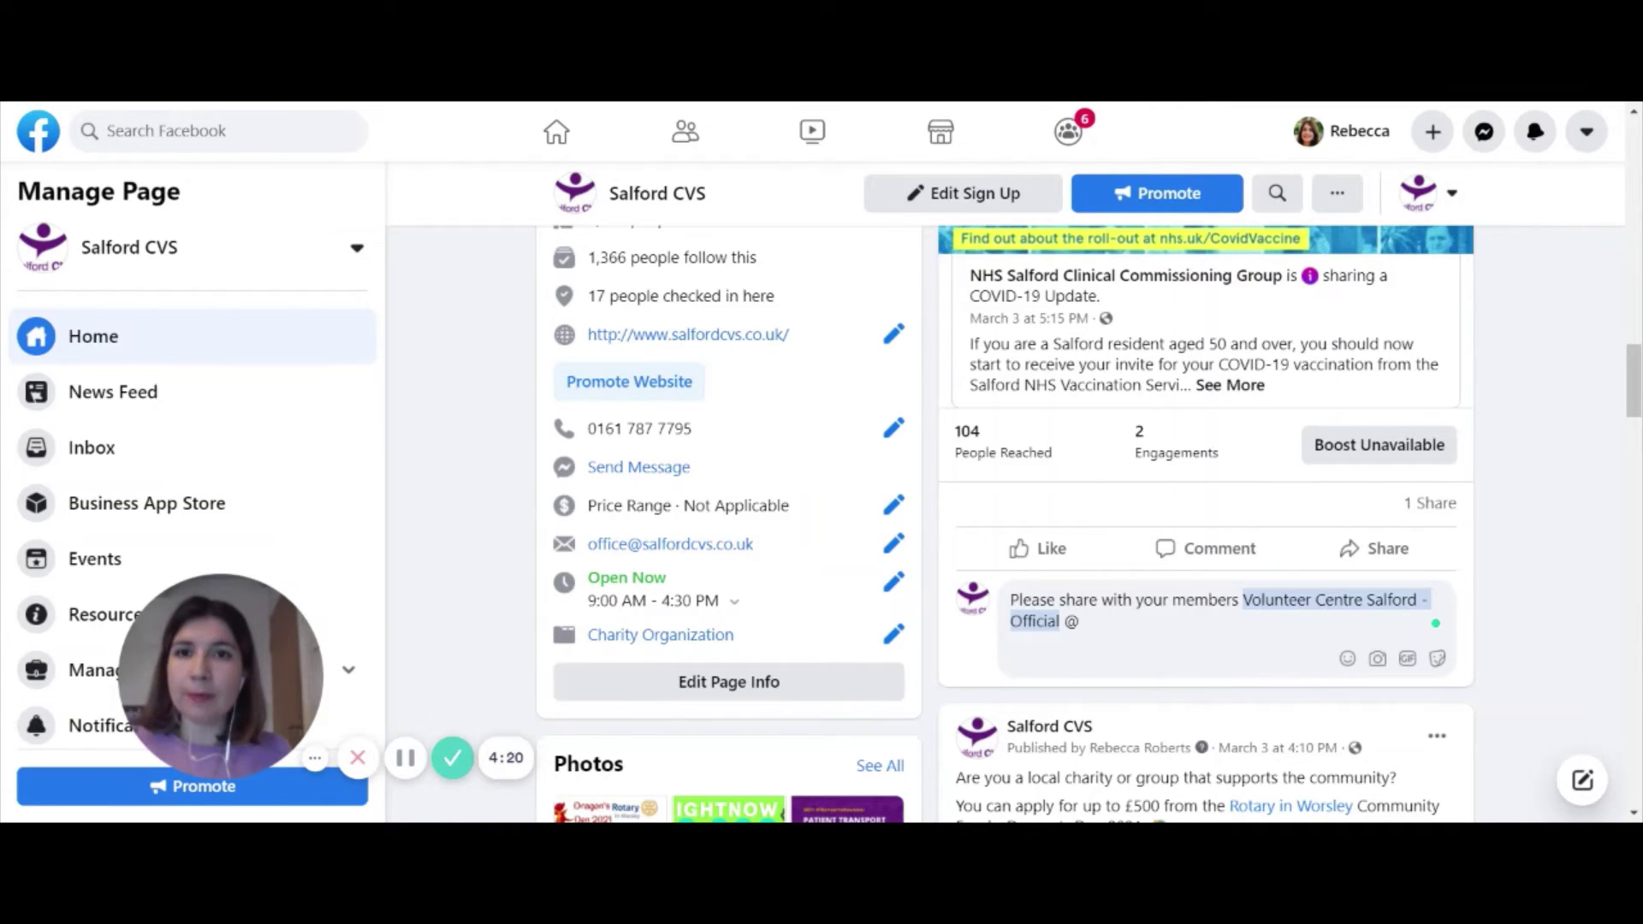
{"action": "key", "text": "ctrl+a"}
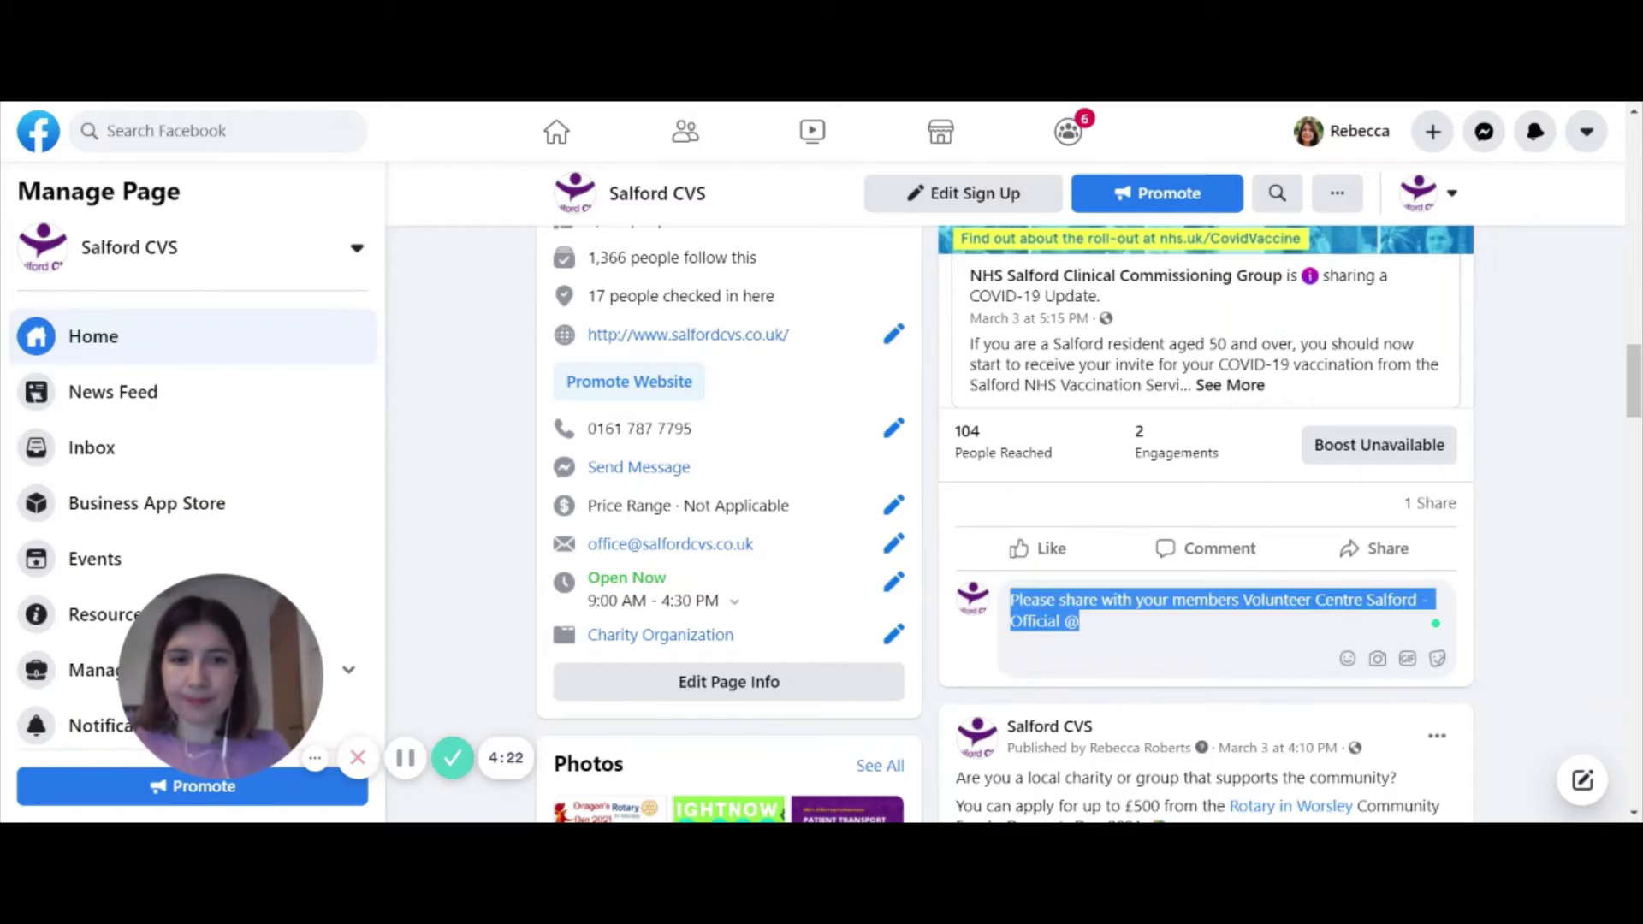
{"action": "key", "text": "BackSpace"}
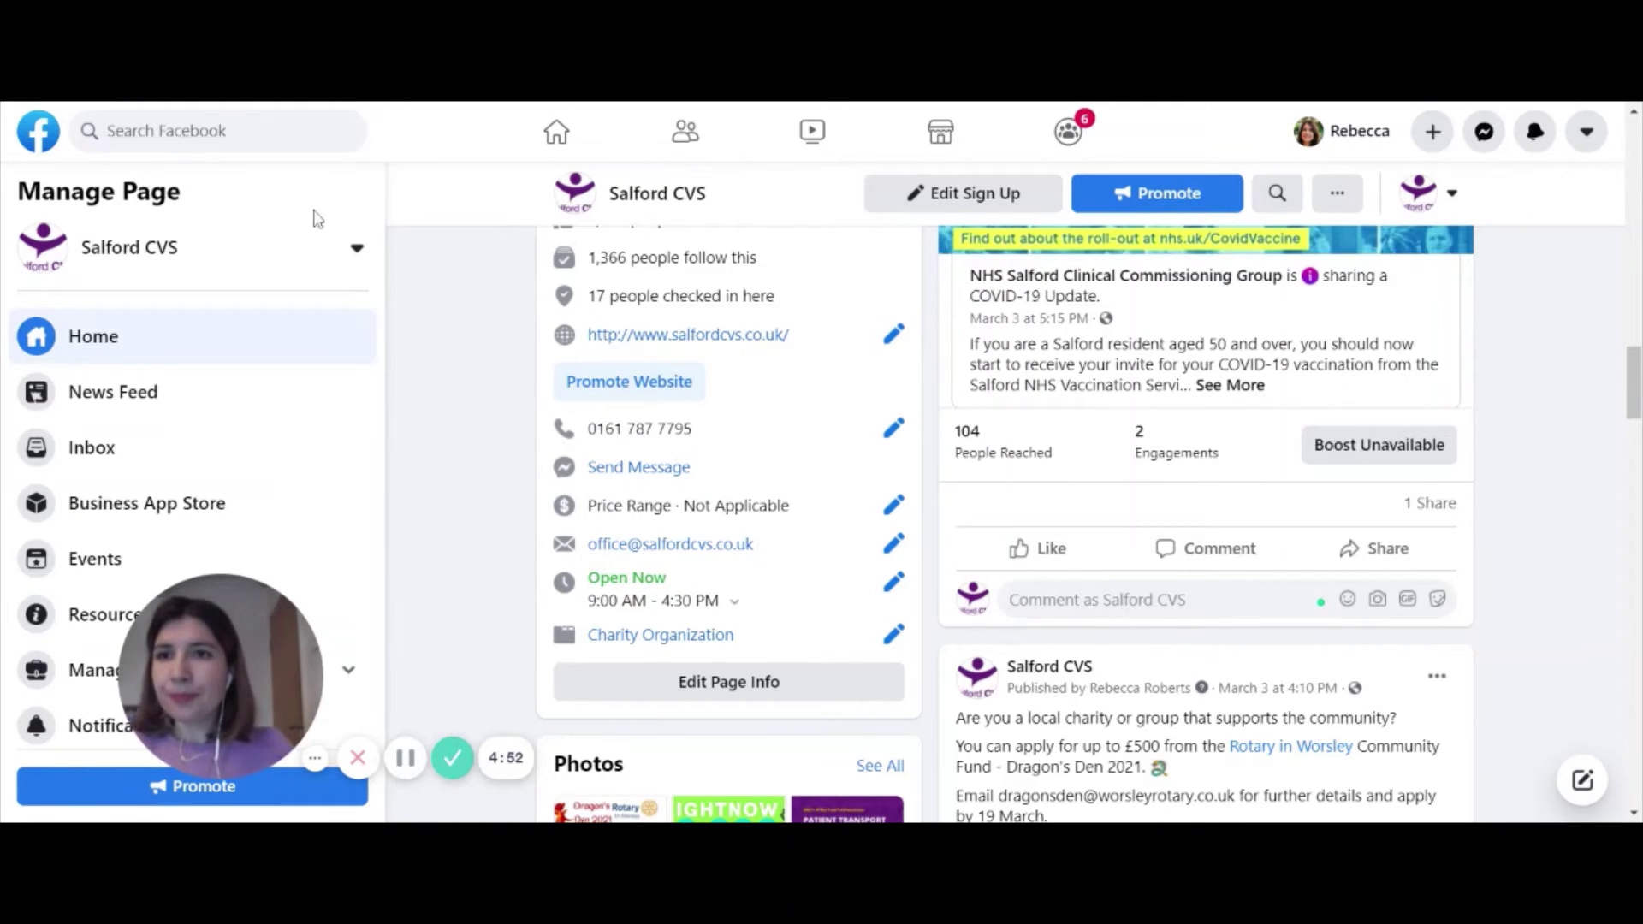
Search Facebook for "little hulton" and filter the results to groups only
{"action": "left_click", "coordinate": [153, 130]}
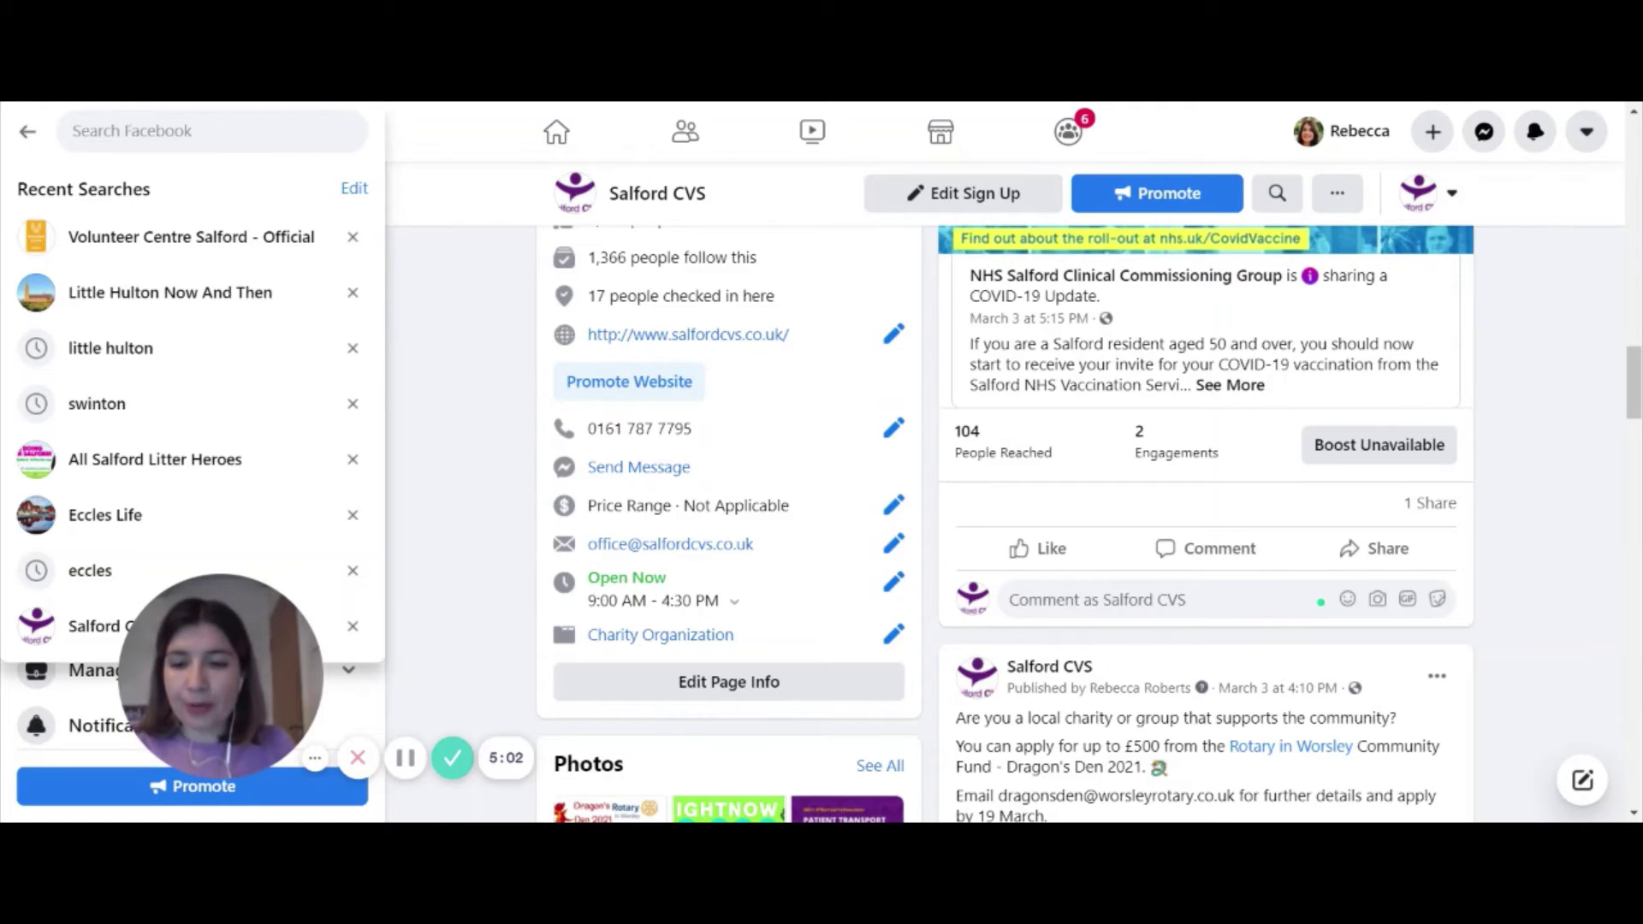
{"action": "type", "text": "little"}
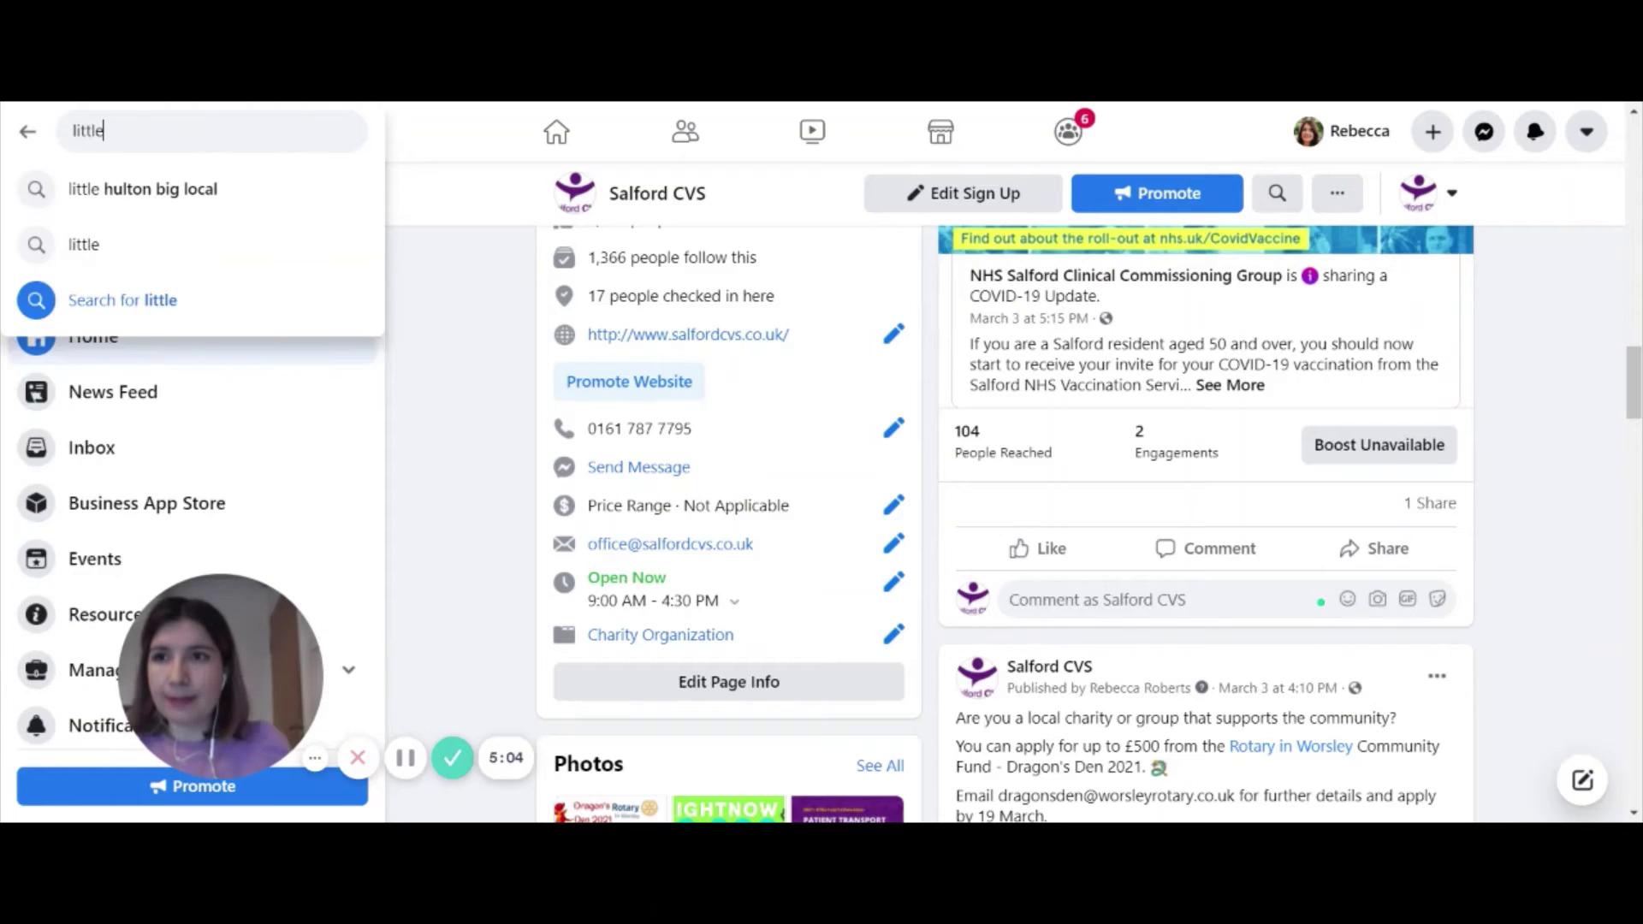
{"action": "type", "text": " hulton"}
{"action": "key", "text": "Return"}
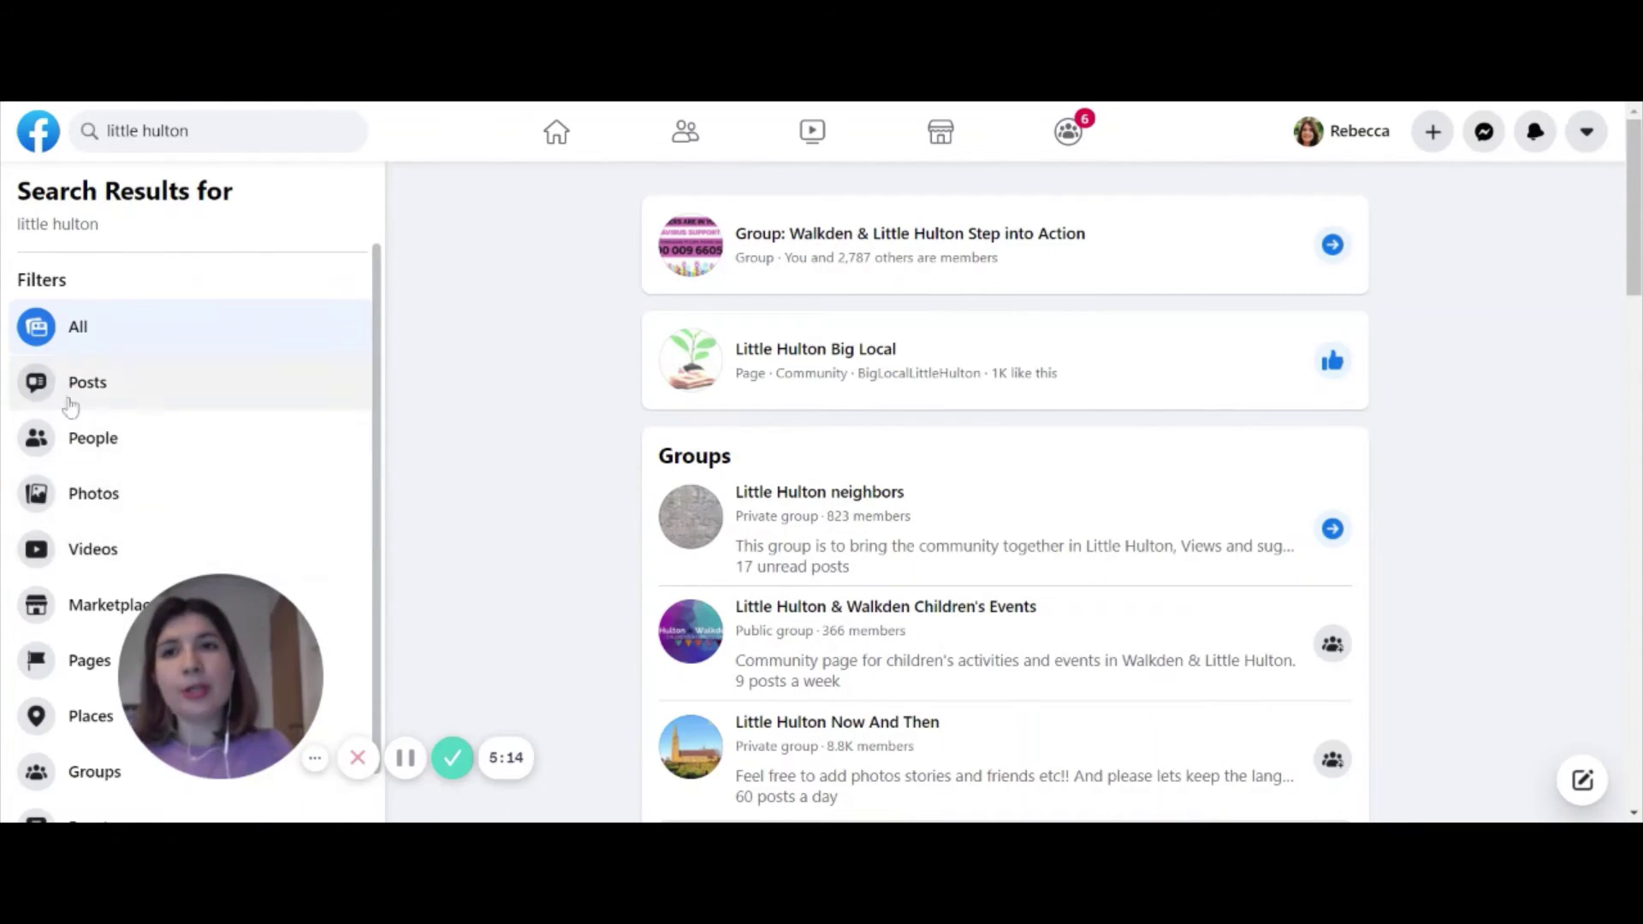
{"action": "scroll", "coordinate": [38, 453], "scroll_direction": "down", "scroll_amount": 1}
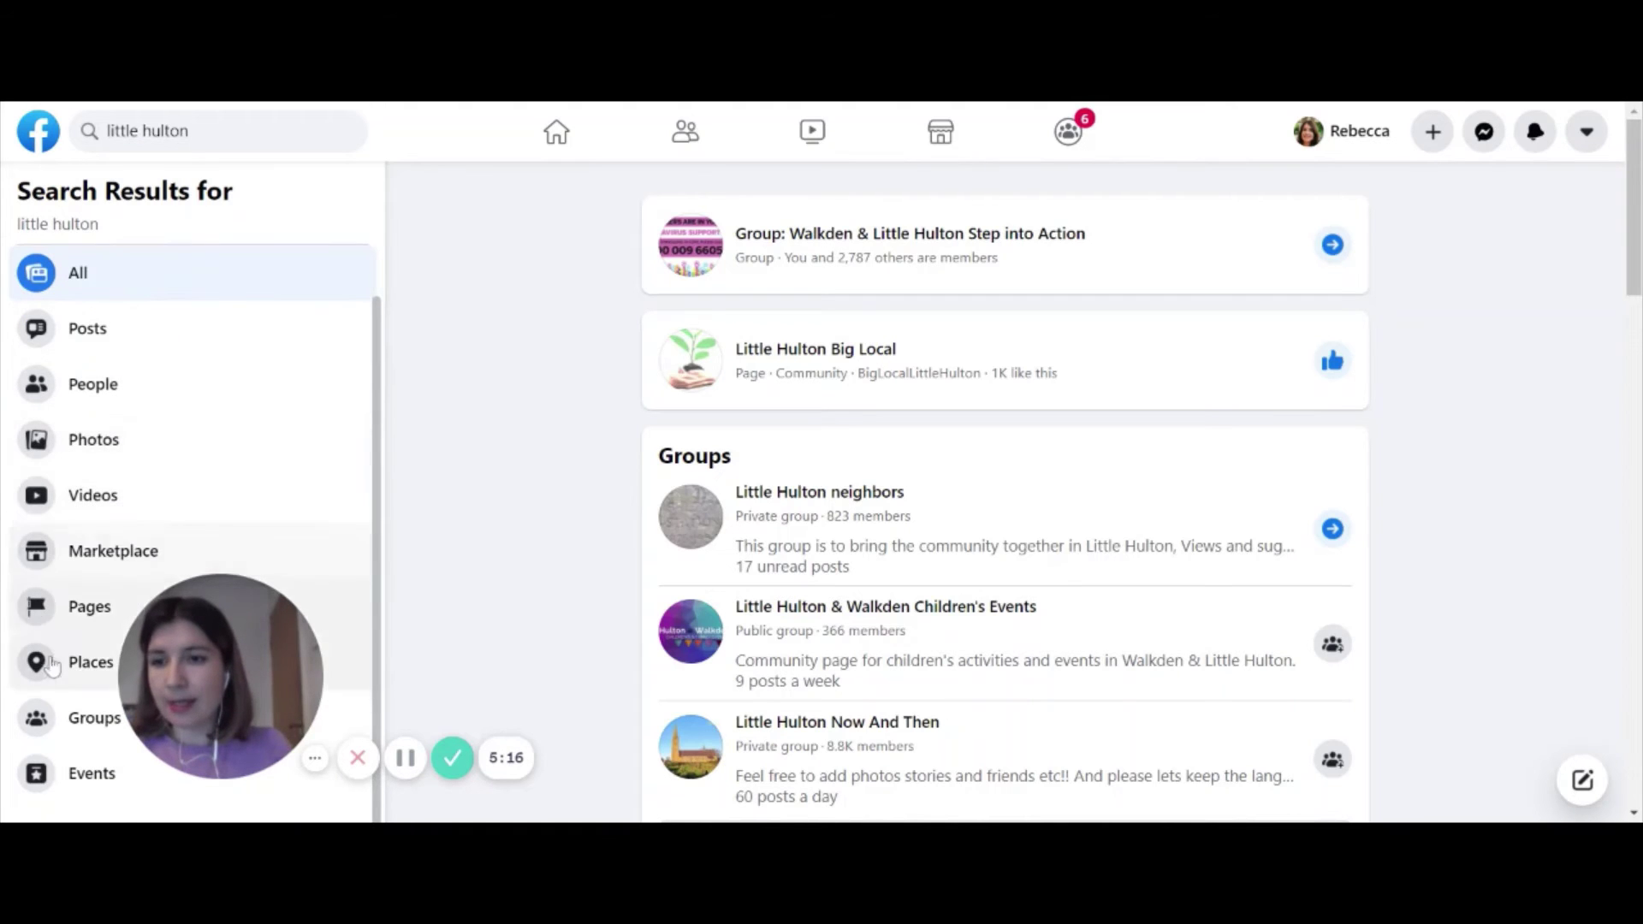
{"action": "left_click", "coordinate": [68, 717]}
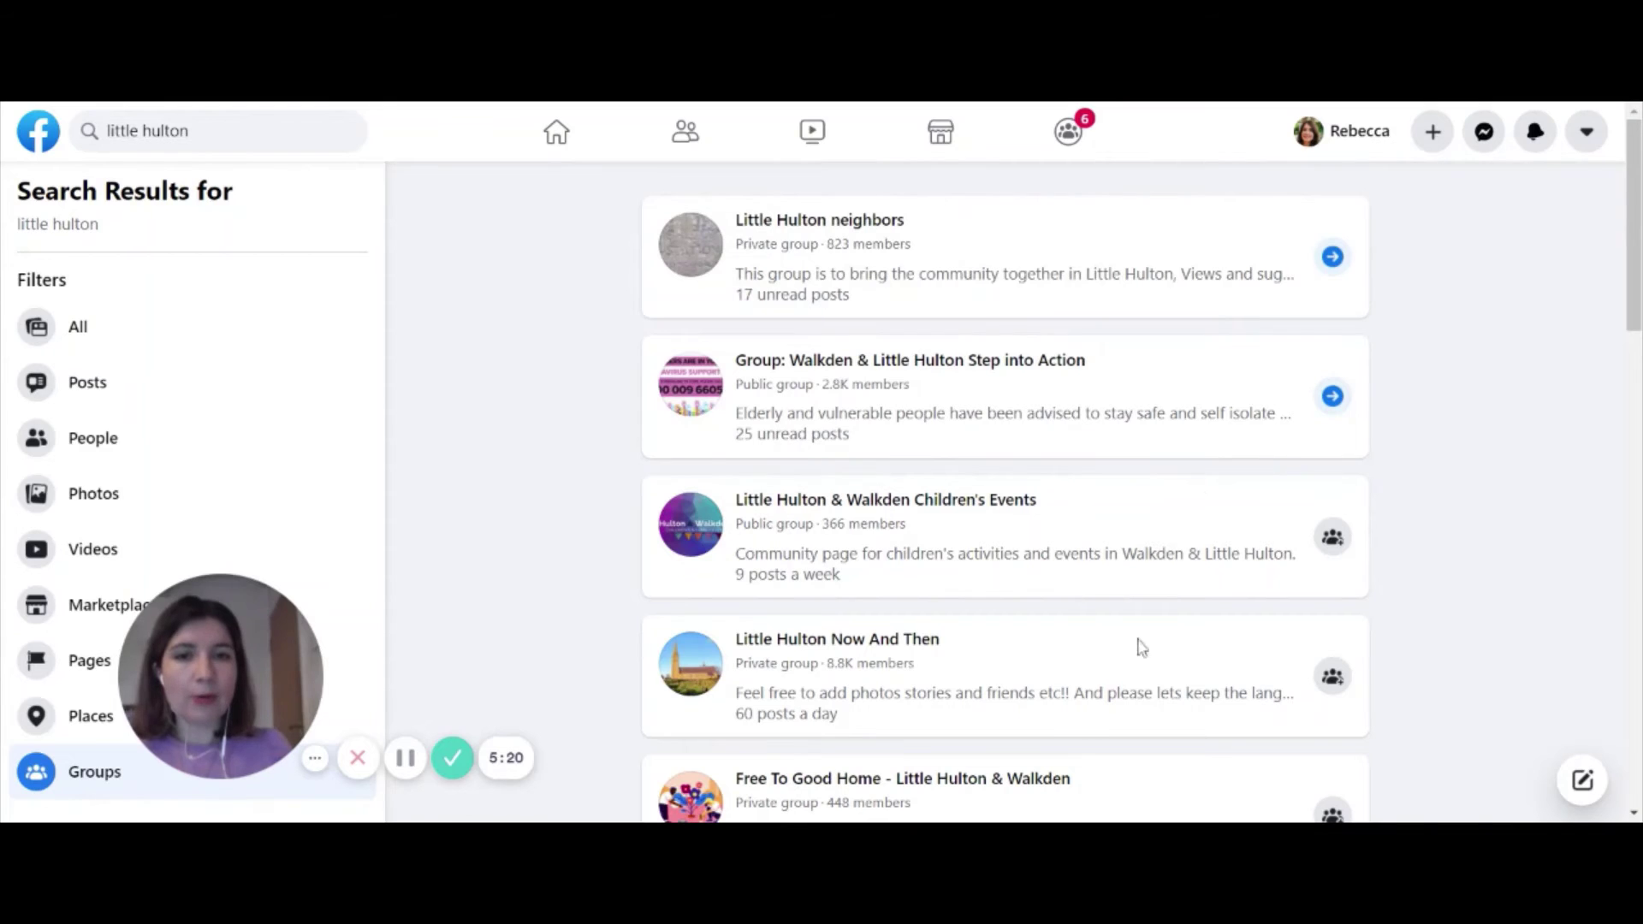
Look through the Little Hulton groups and open the private group Little Hulton Now And Then
{"action": "scroll", "coordinate": [1413, 537], "scroll_direction": "down", "scroll_amount": 1}
{"action": "scroll", "coordinate": [1413, 538], "scroll_direction": "down", "scroll_amount": 6}
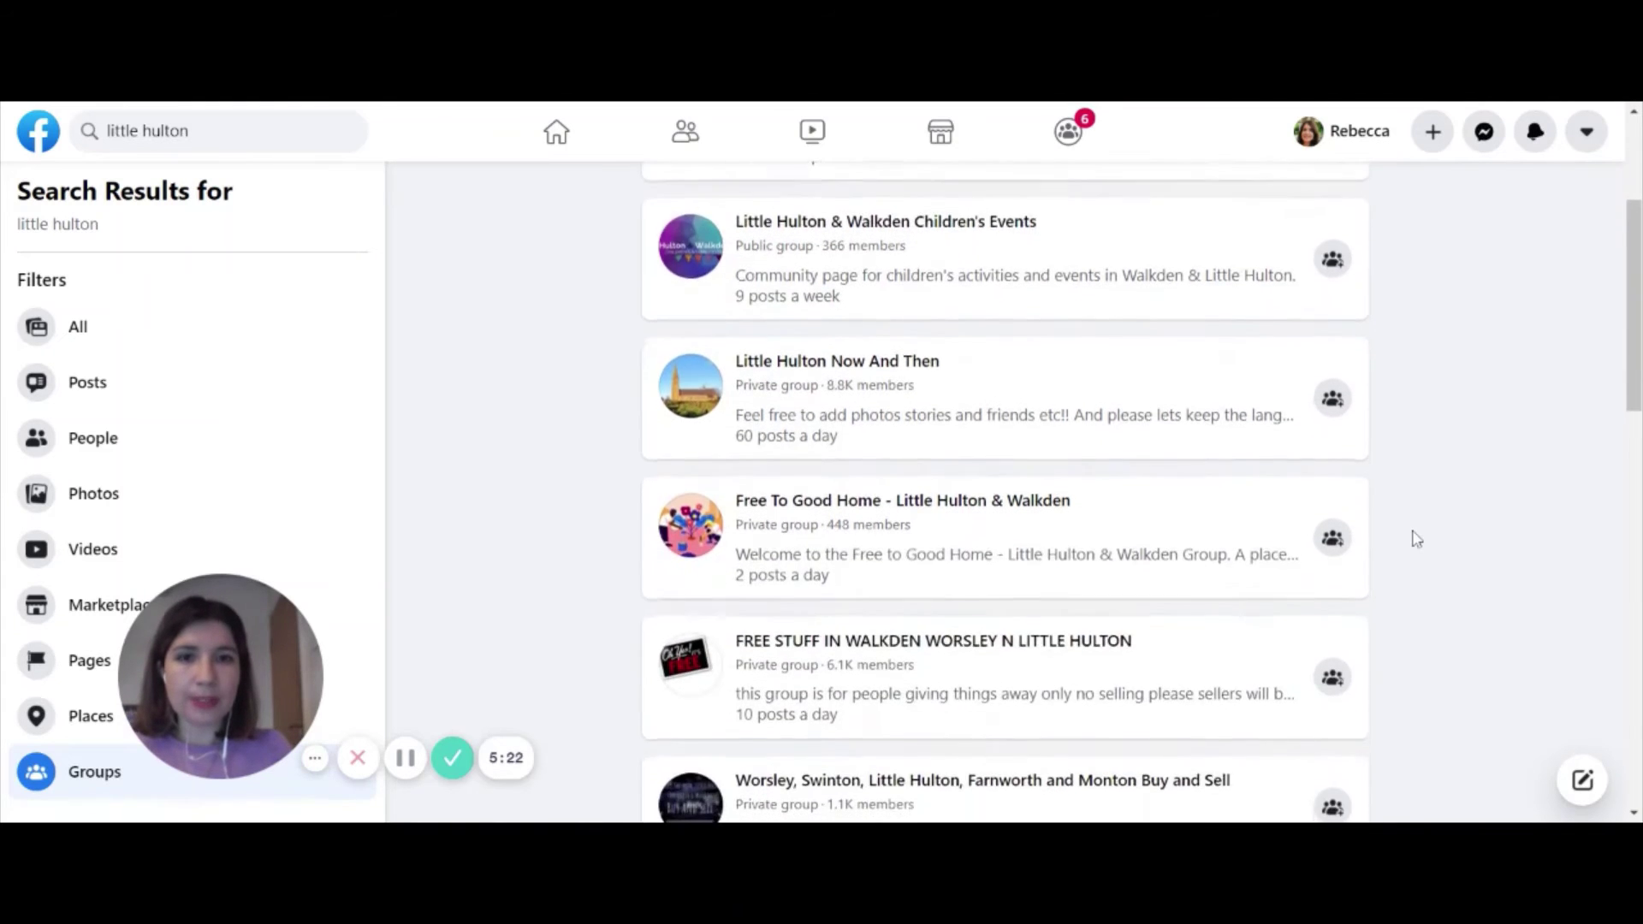
{"action": "scroll", "coordinate": [1005, 492], "scroll_direction": "down", "scroll_amount": 11}
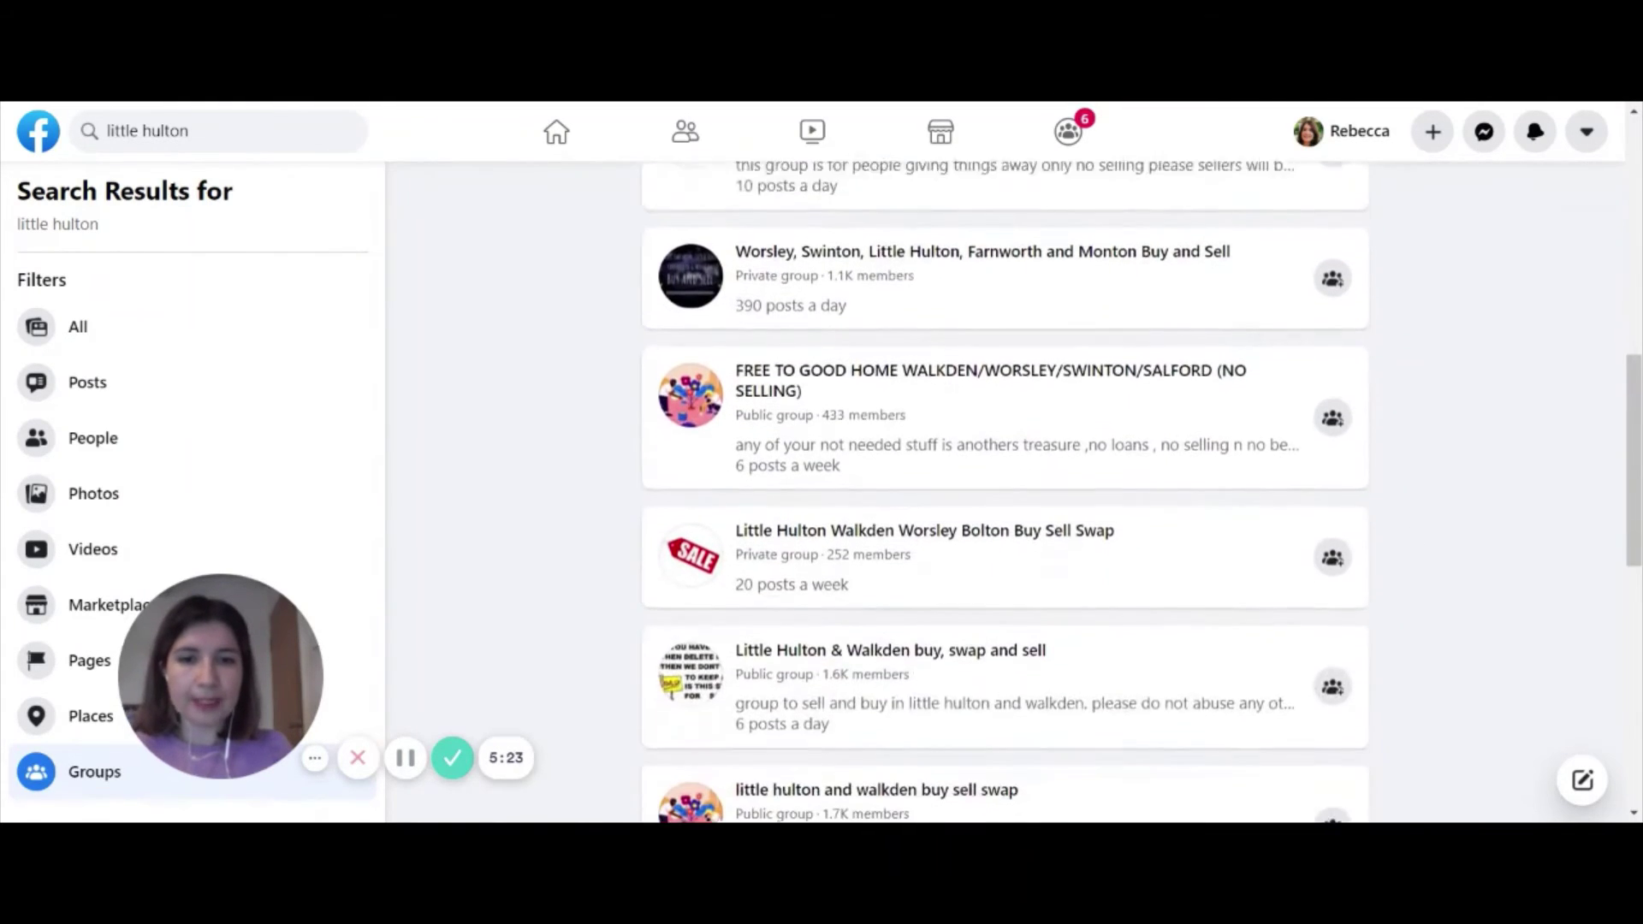
{"action": "scroll", "coordinate": [1005, 492], "scroll_direction": "down", "scroll_amount": 10}
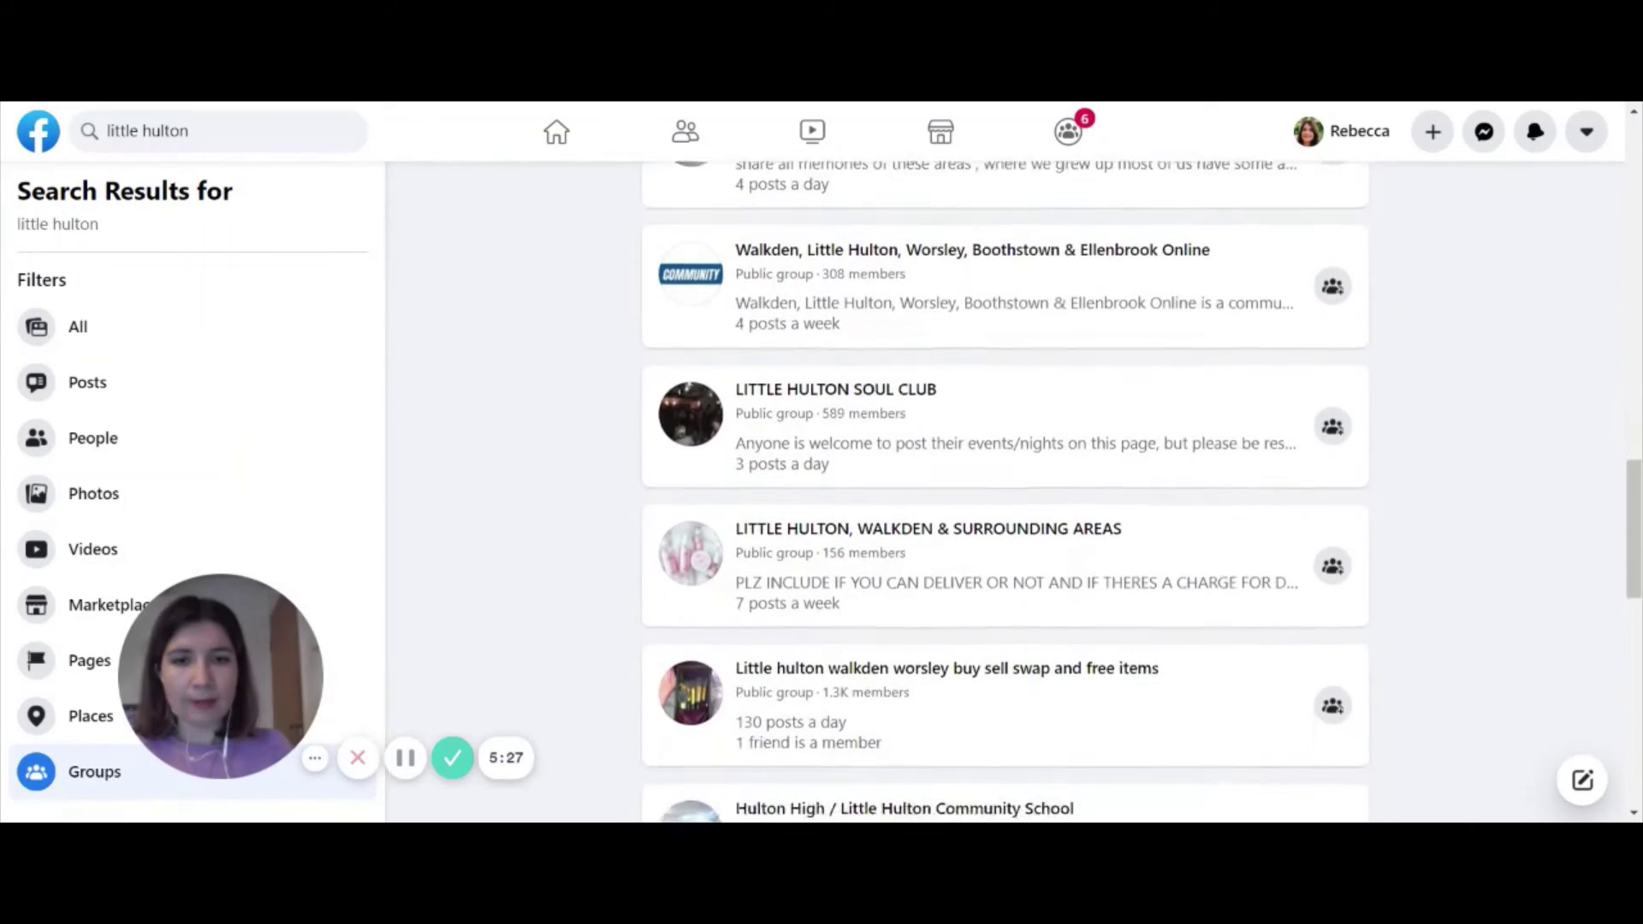
{"action": "scroll", "coordinate": [1005, 491], "scroll_direction": "down", "scroll_amount": 1}
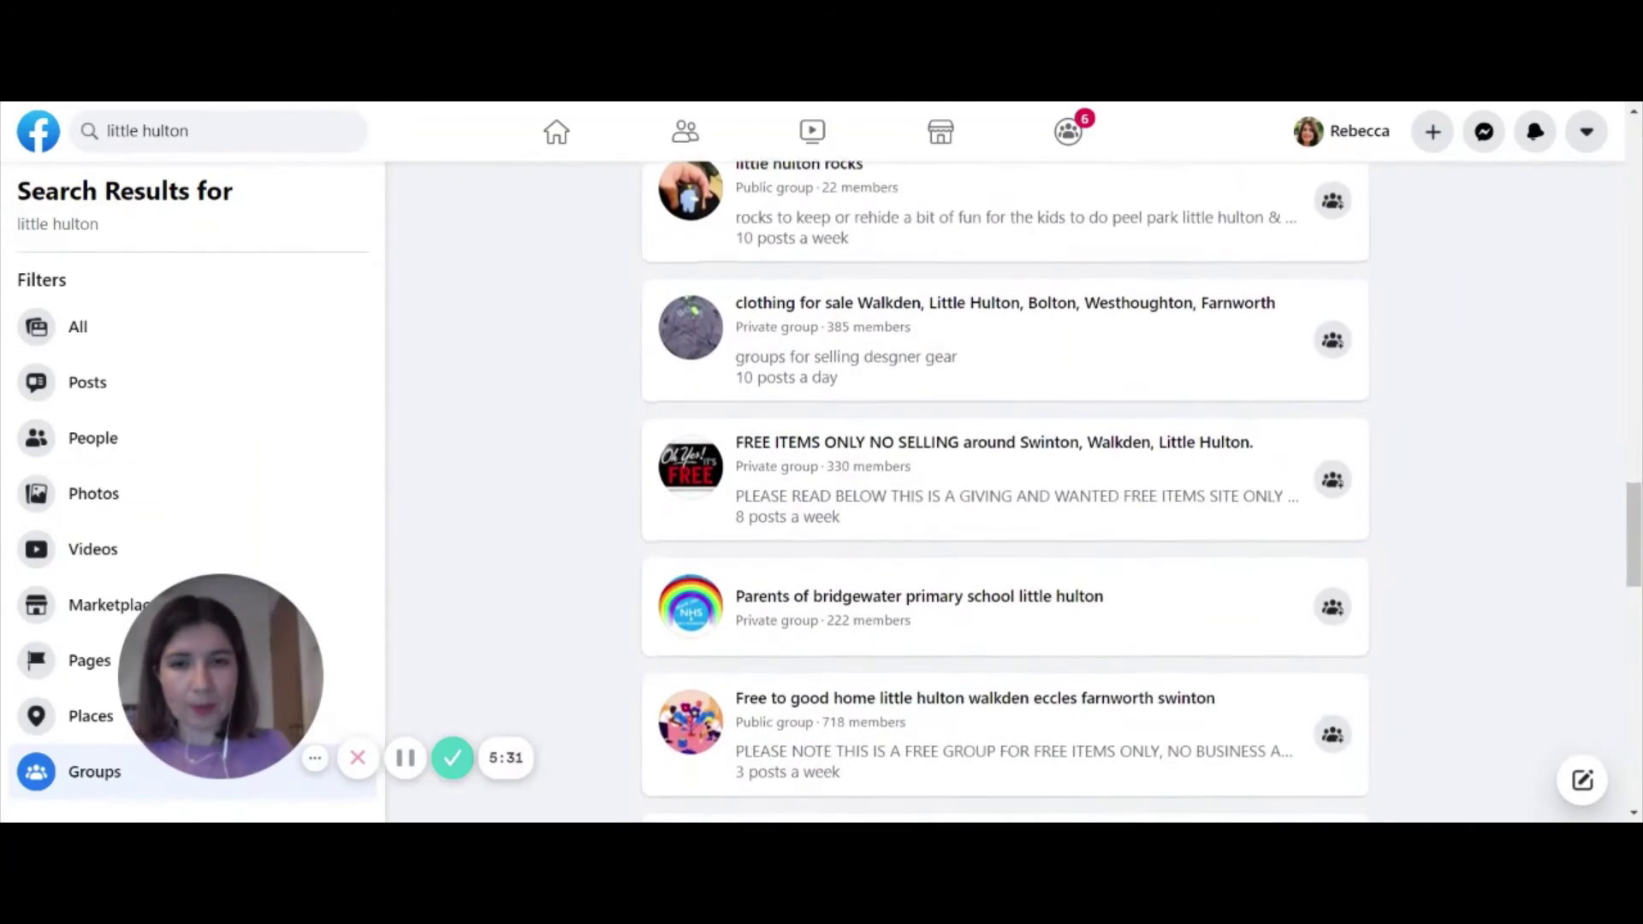
{"action": "scroll", "coordinate": [1005, 492], "scroll_direction": "up", "scroll_amount": 3}
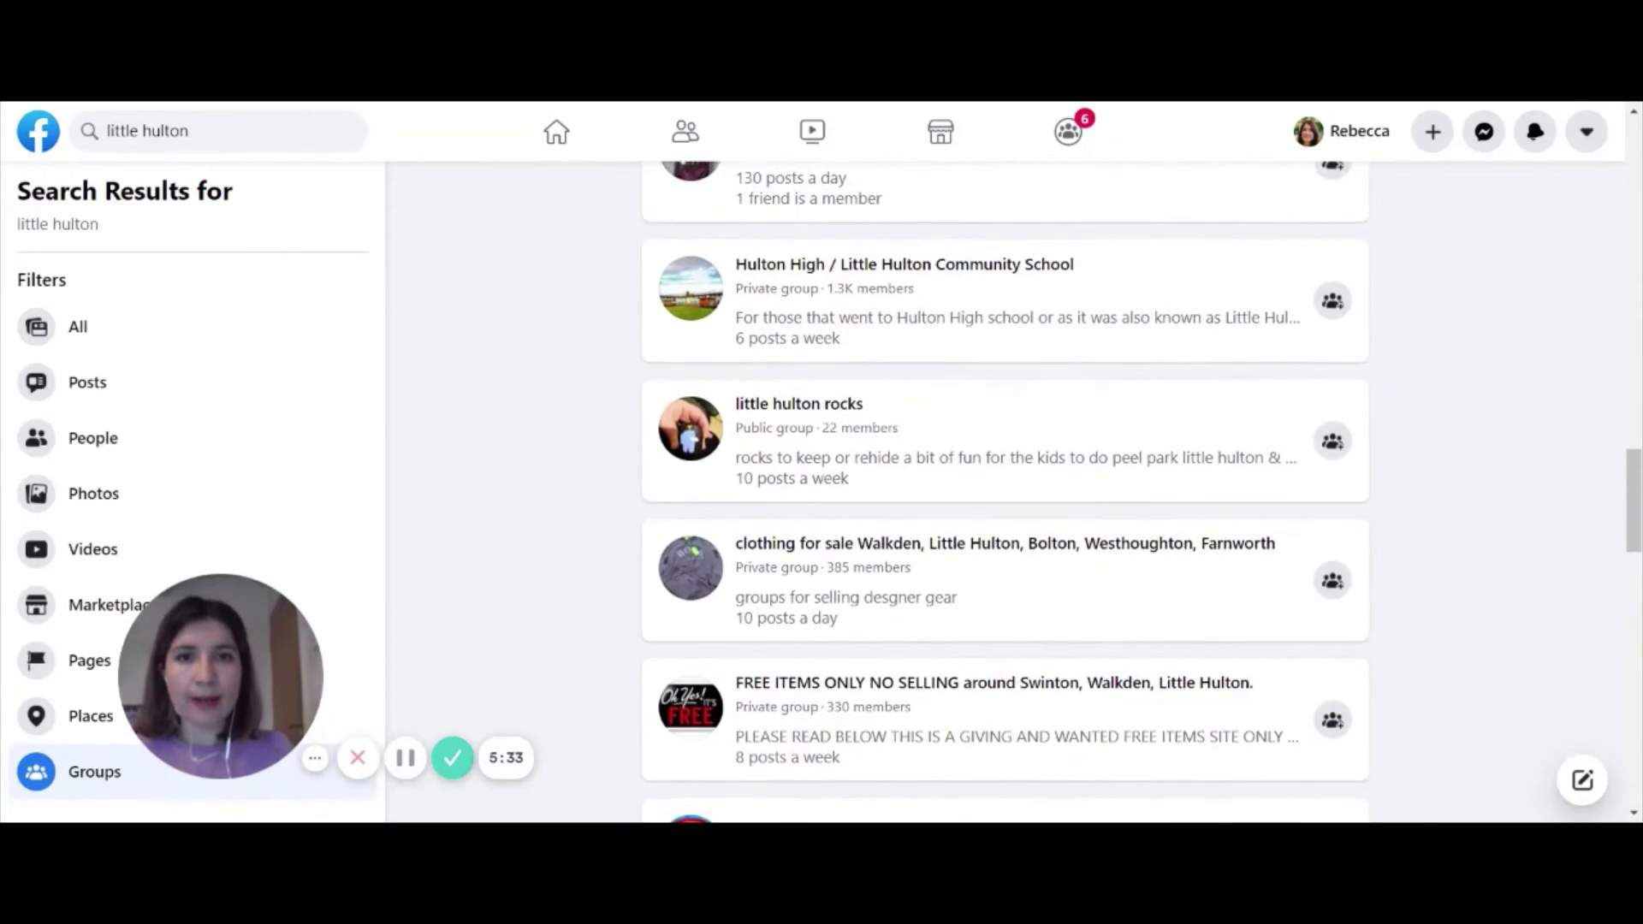
{"action": "mouse_move", "coordinate": [775, 416]}
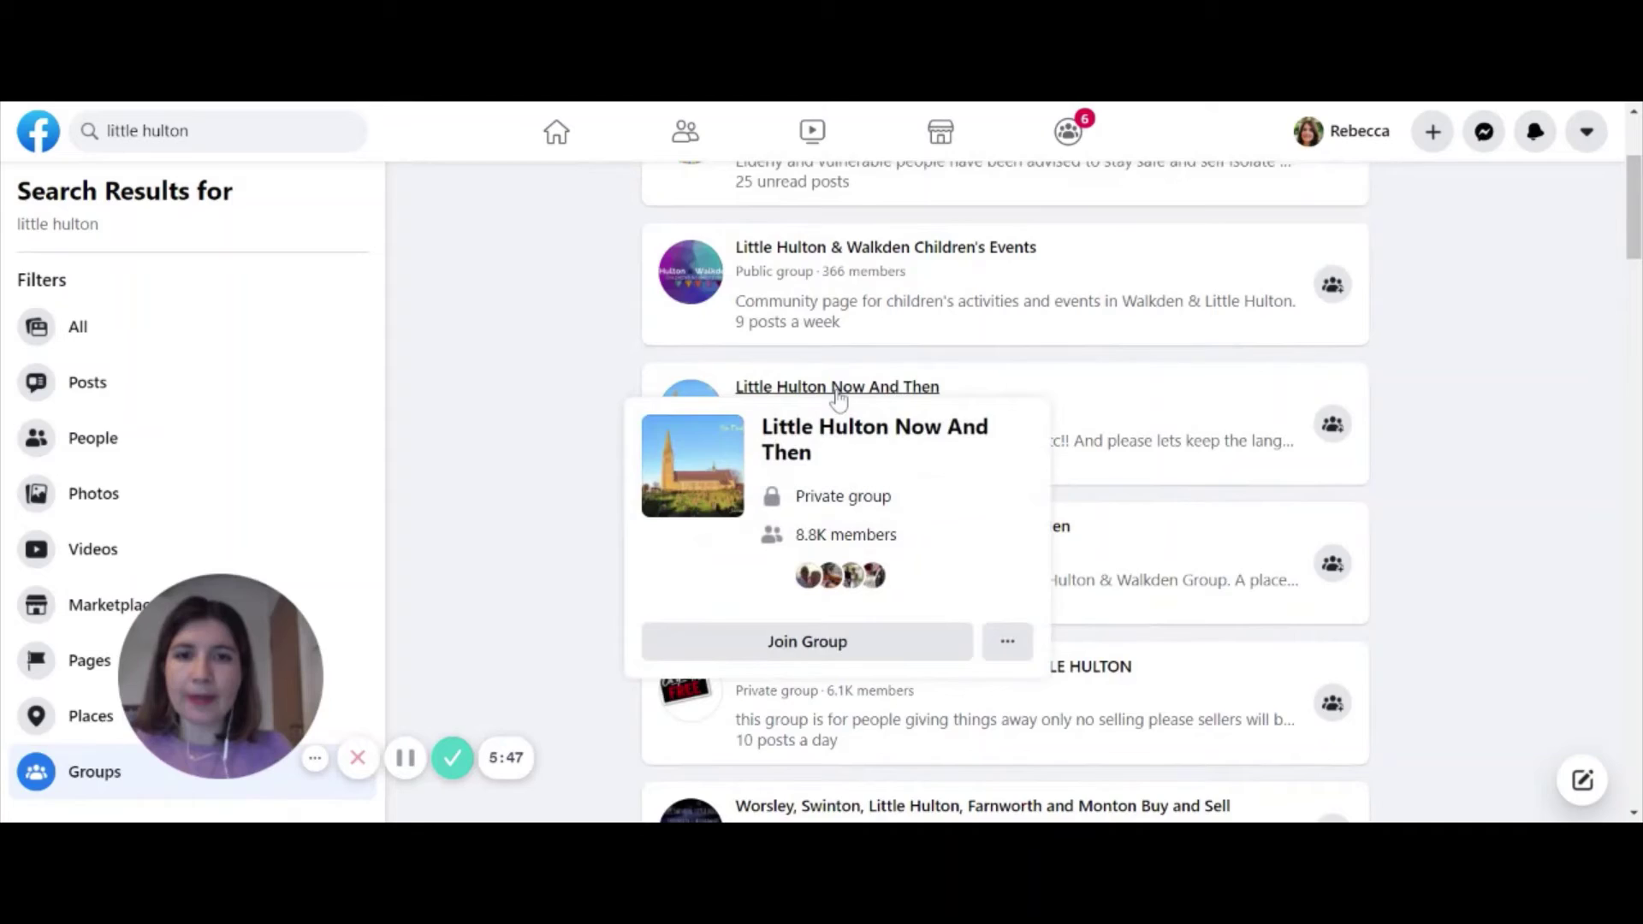
{"action": "left_click", "coordinate": [838, 393]}
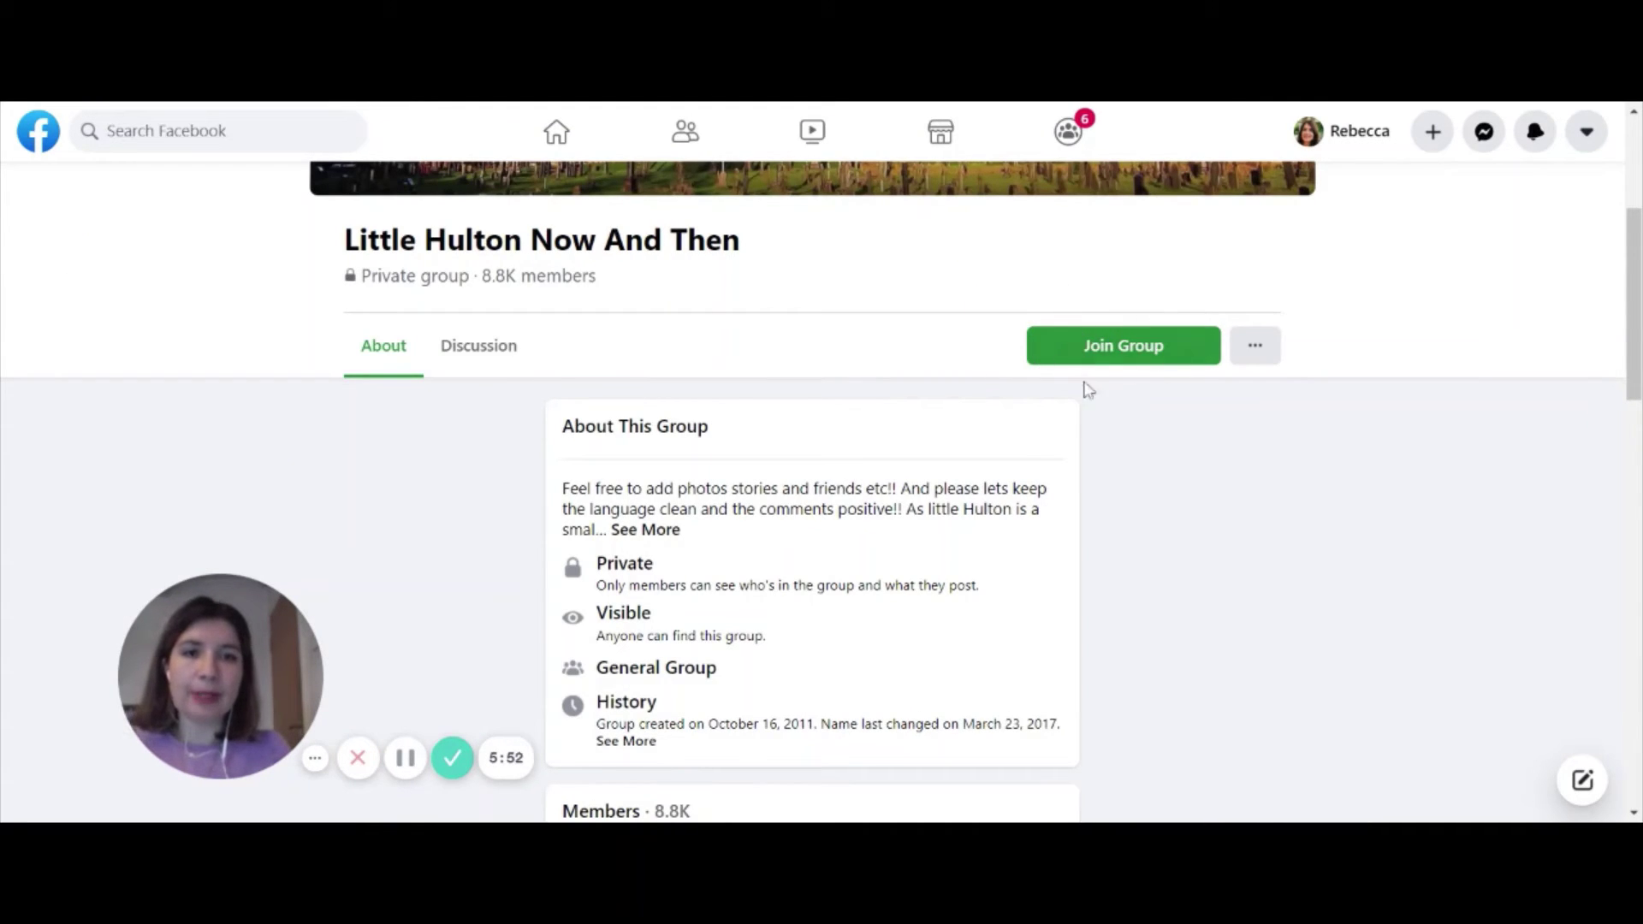
Start joining the group, try each available profile and page as the joining identity, select Salford CVS, and close the dialog without joining
{"action": "left_click", "coordinate": [1147, 351]}
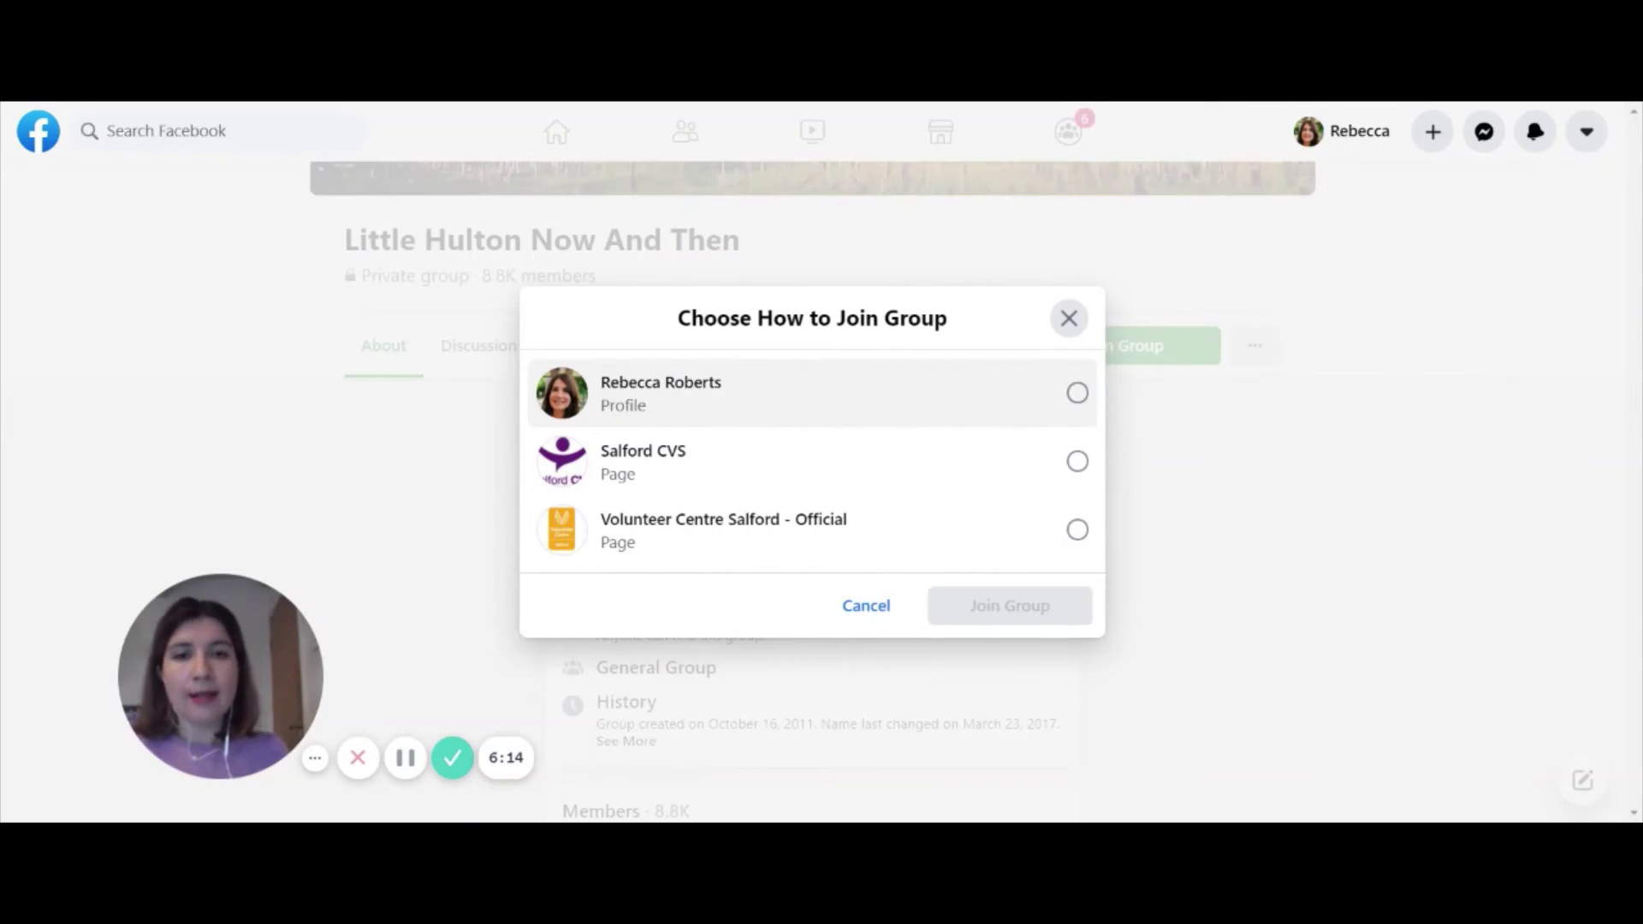
{"action": "left_click", "coordinate": [720, 454]}
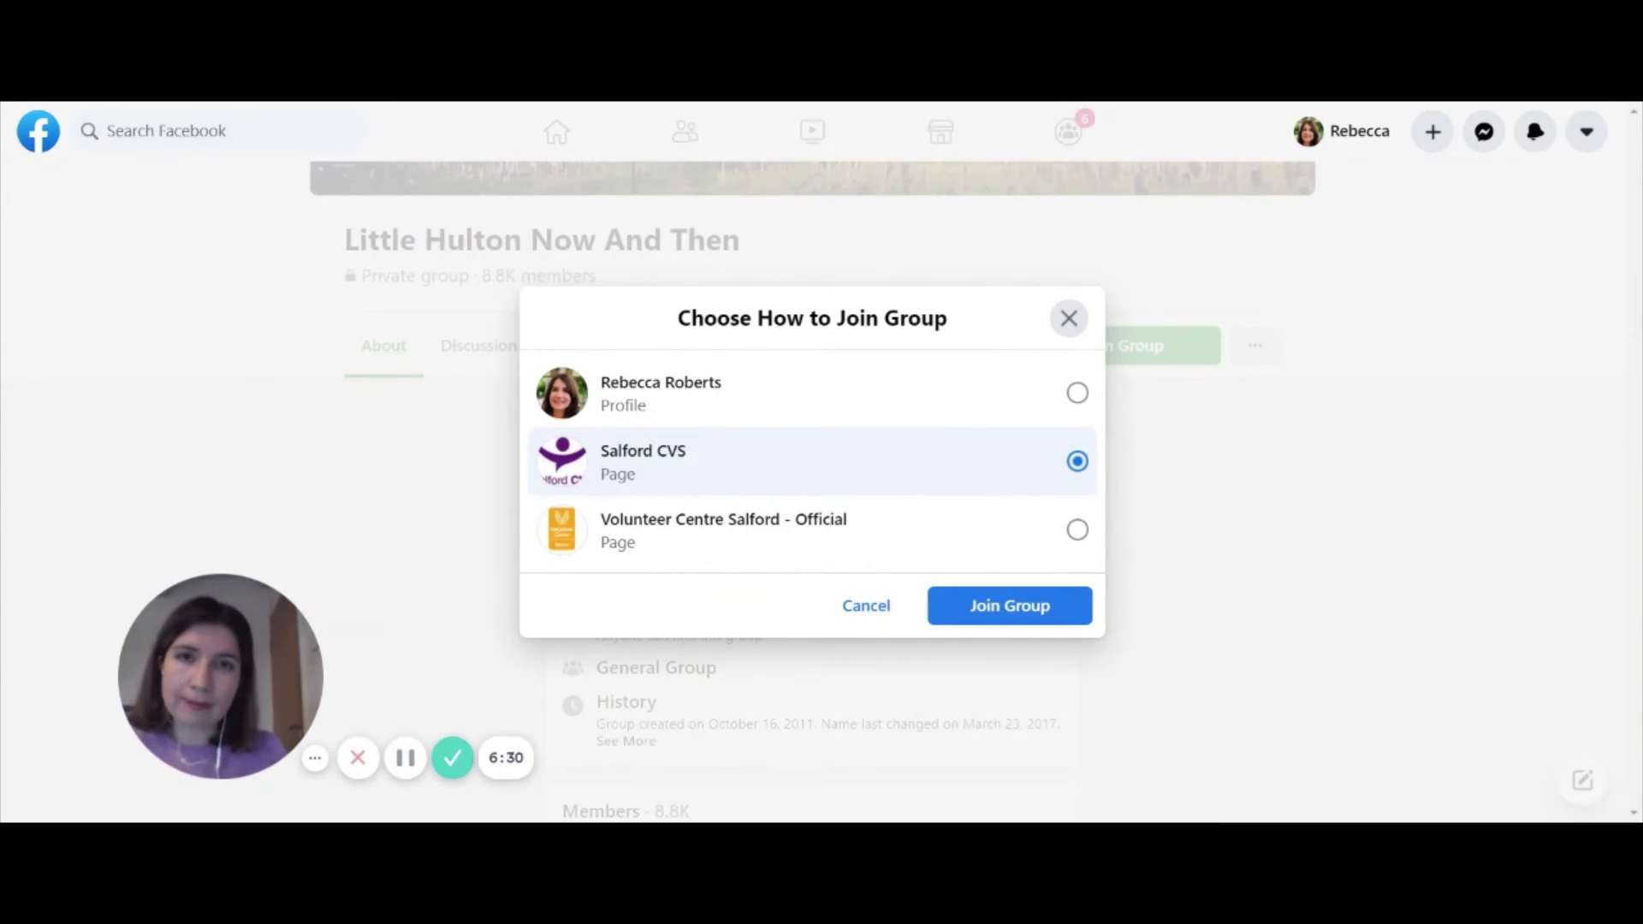
{"action": "left_click", "coordinate": [709, 537]}
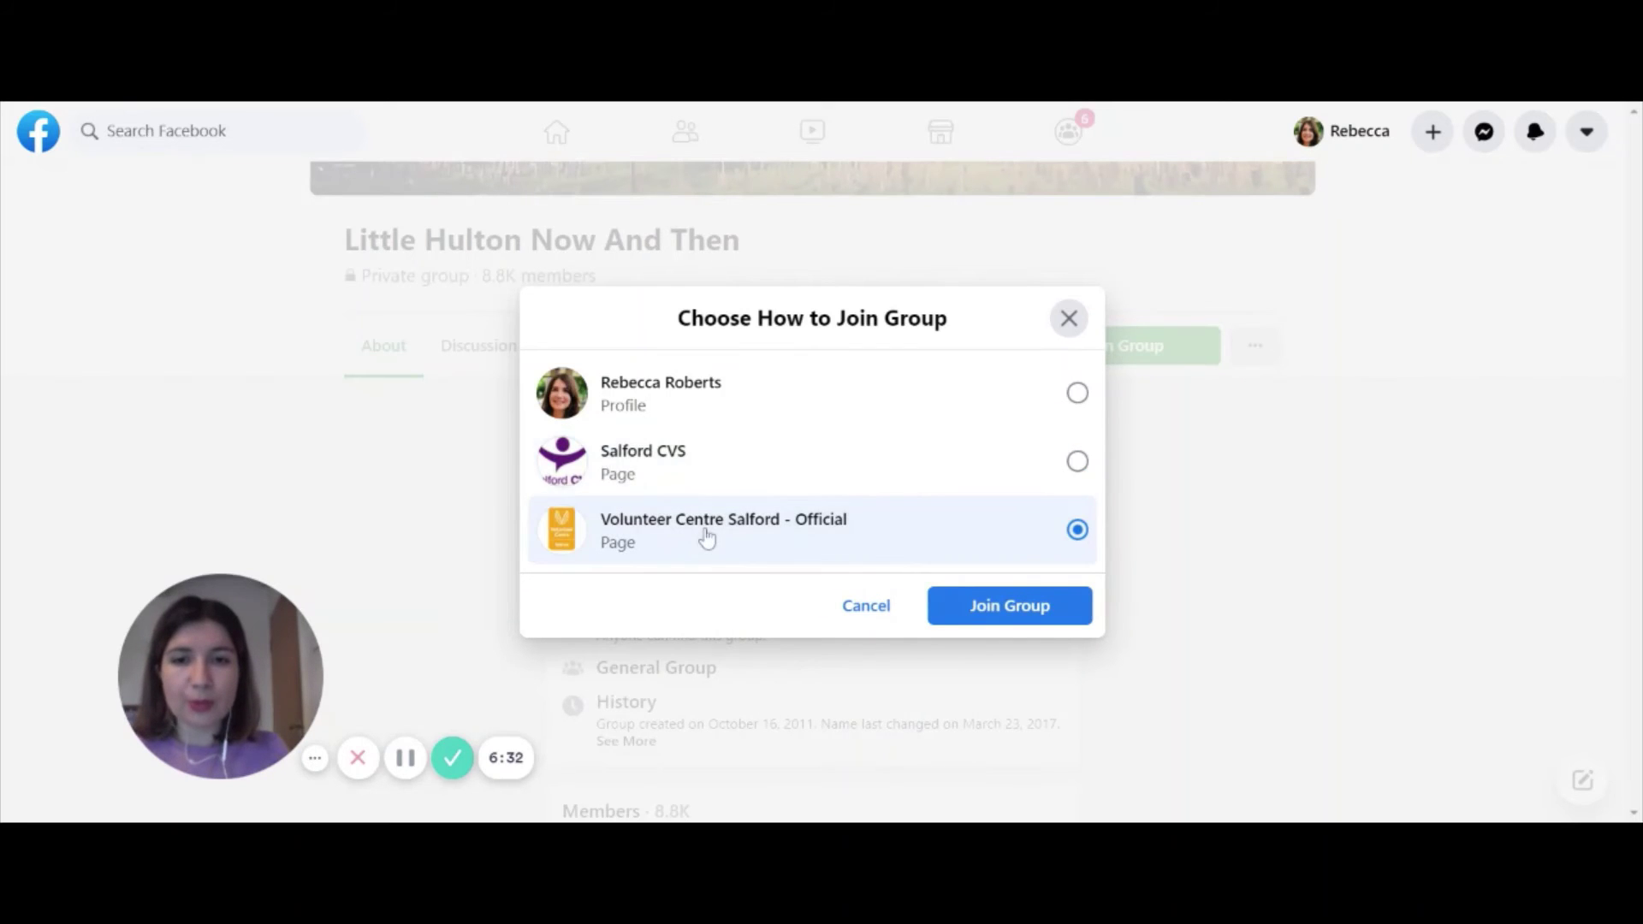
{"action": "left_click", "coordinate": [711, 406]}
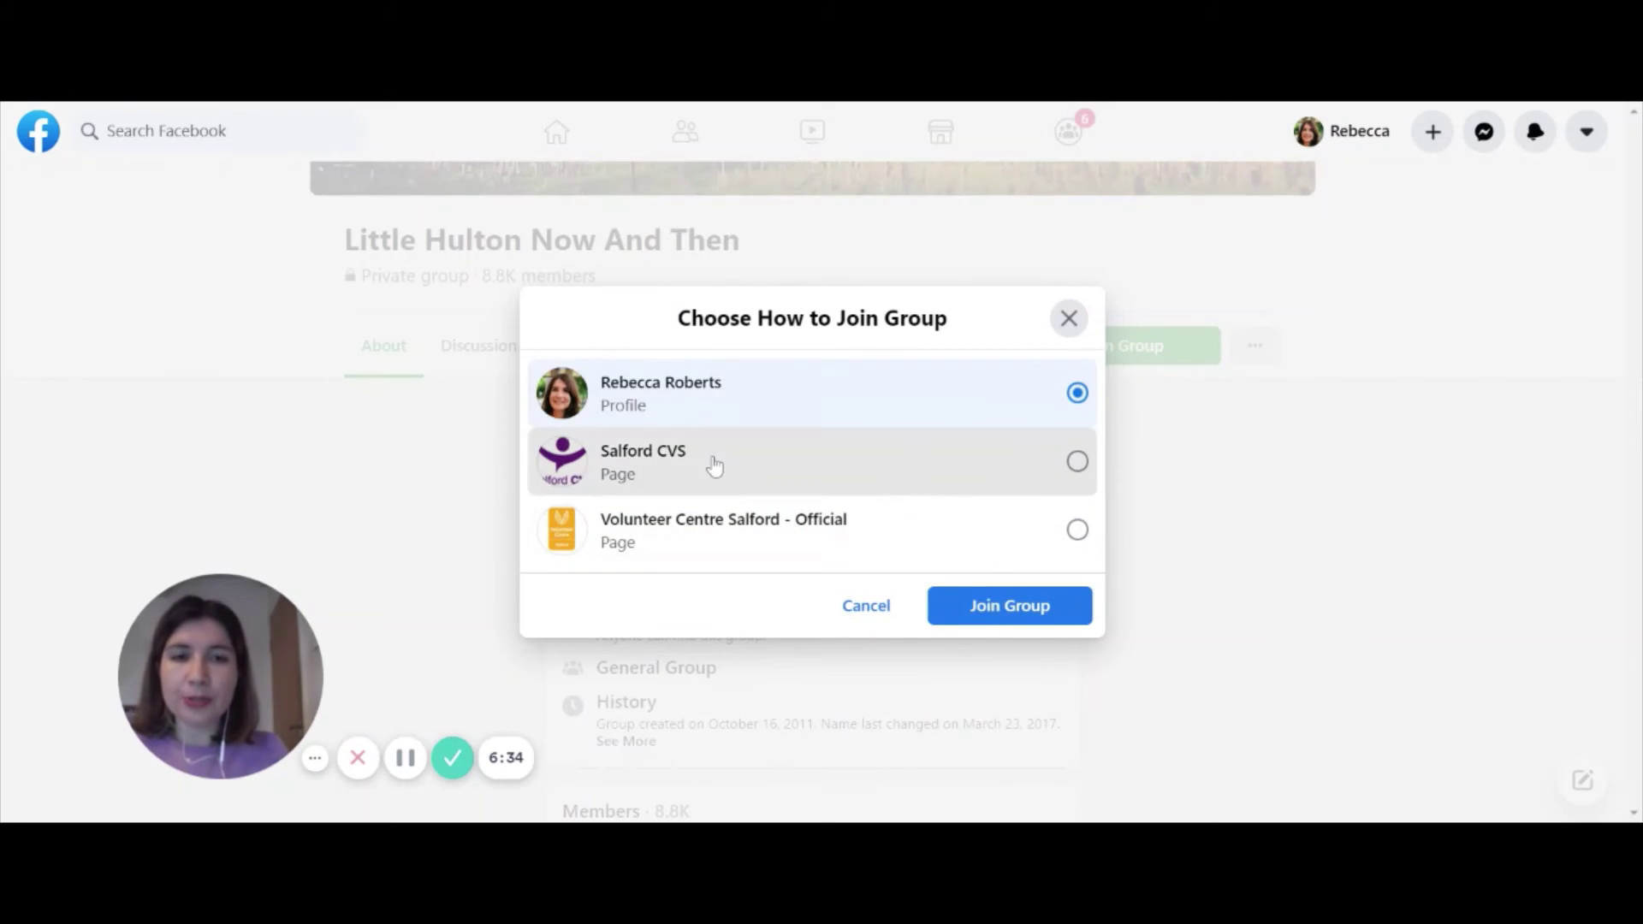
{"action": "left_click", "coordinate": [714, 465]}
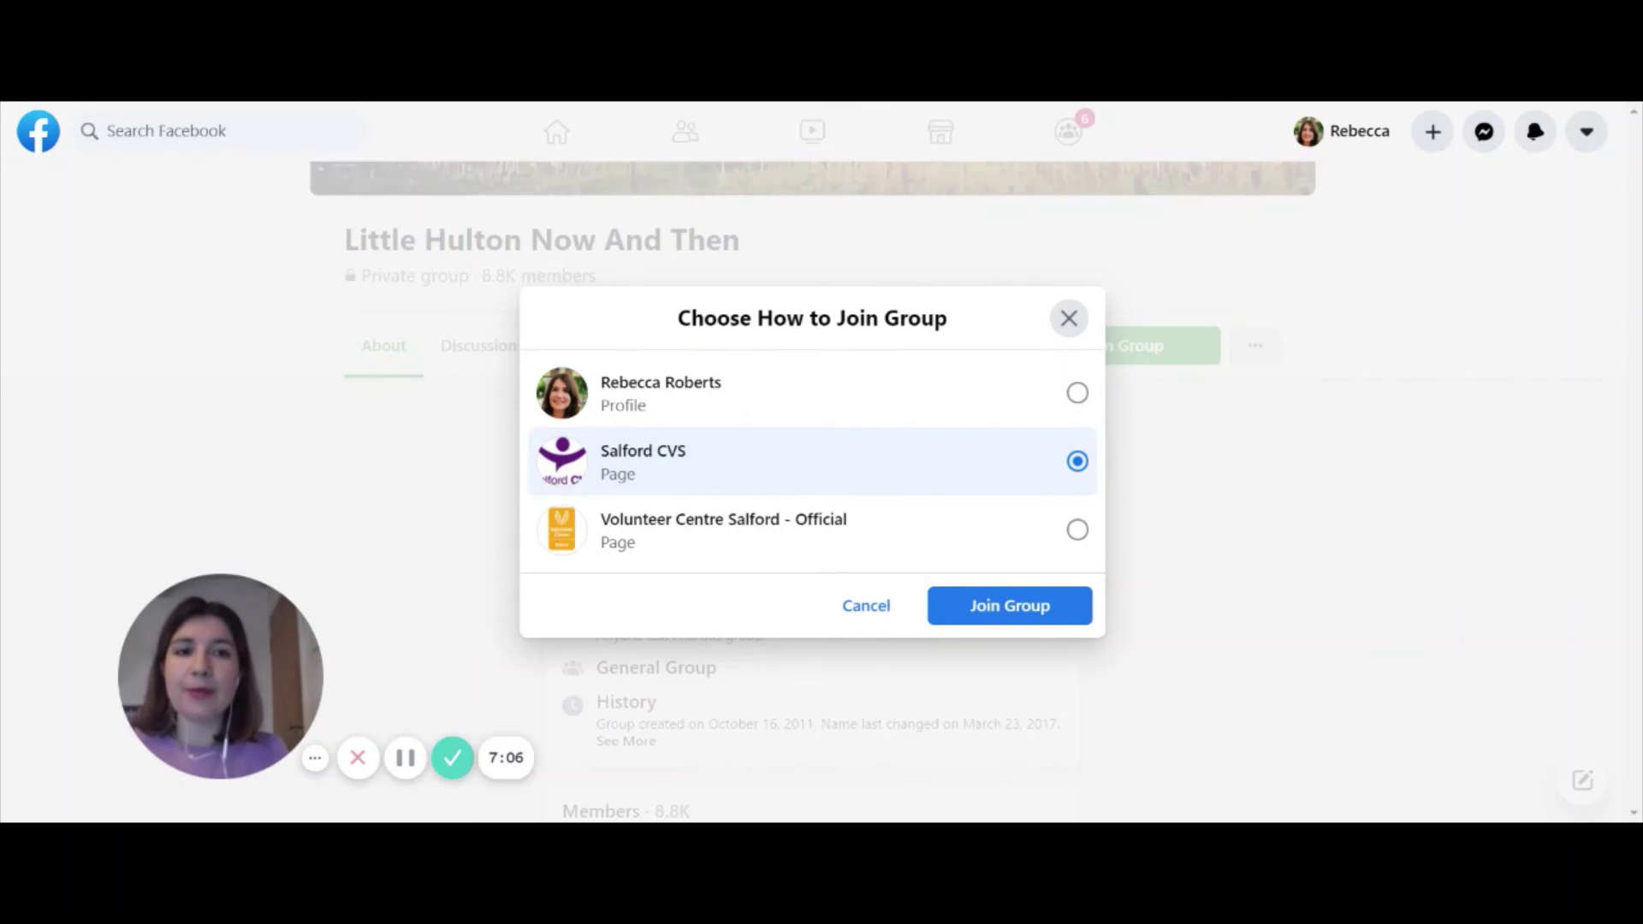
{"action": "left_click", "coordinate": [1074, 326]}
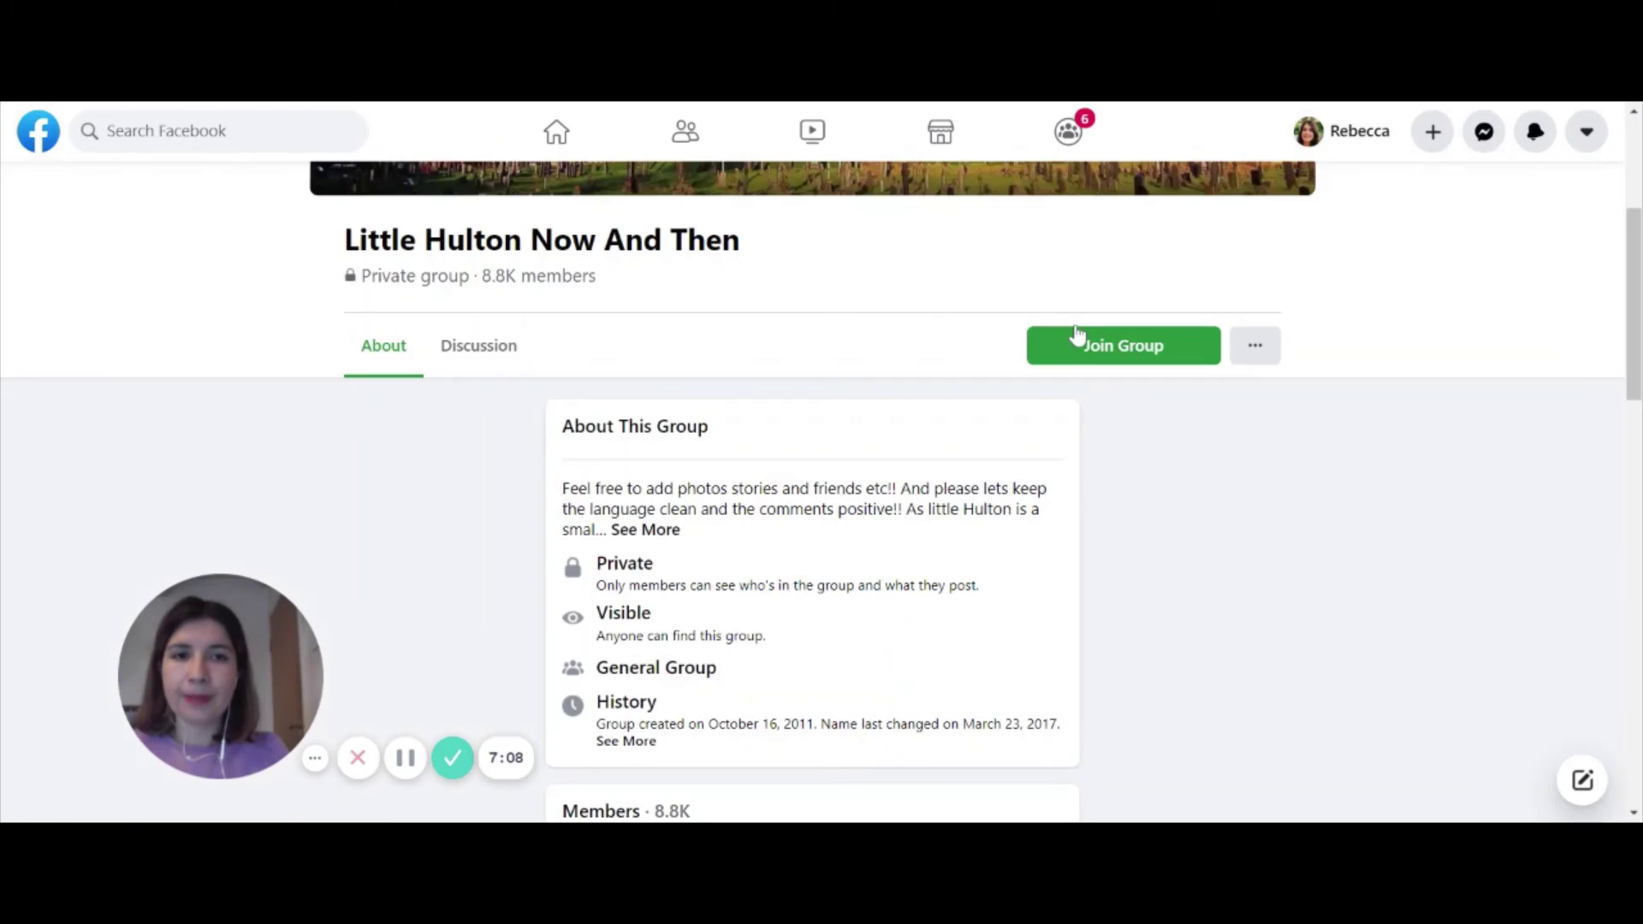
Return to the Salford CVS page through the home feed
{"action": "left_click", "coordinate": [569, 154]}
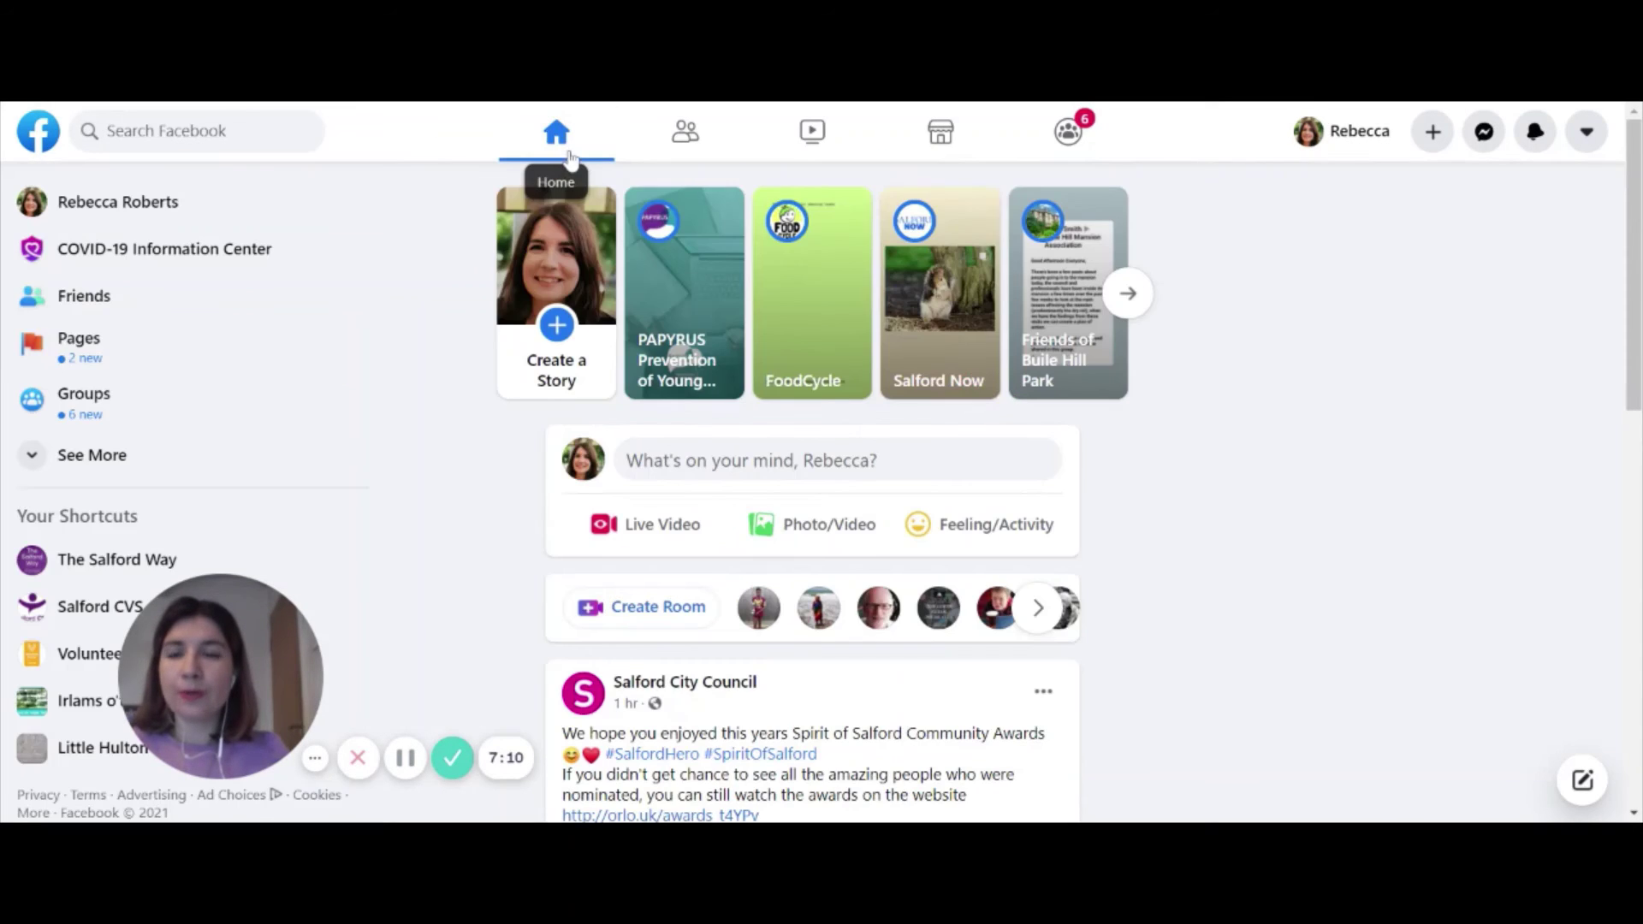
{"action": "left_click", "coordinate": [72, 609]}
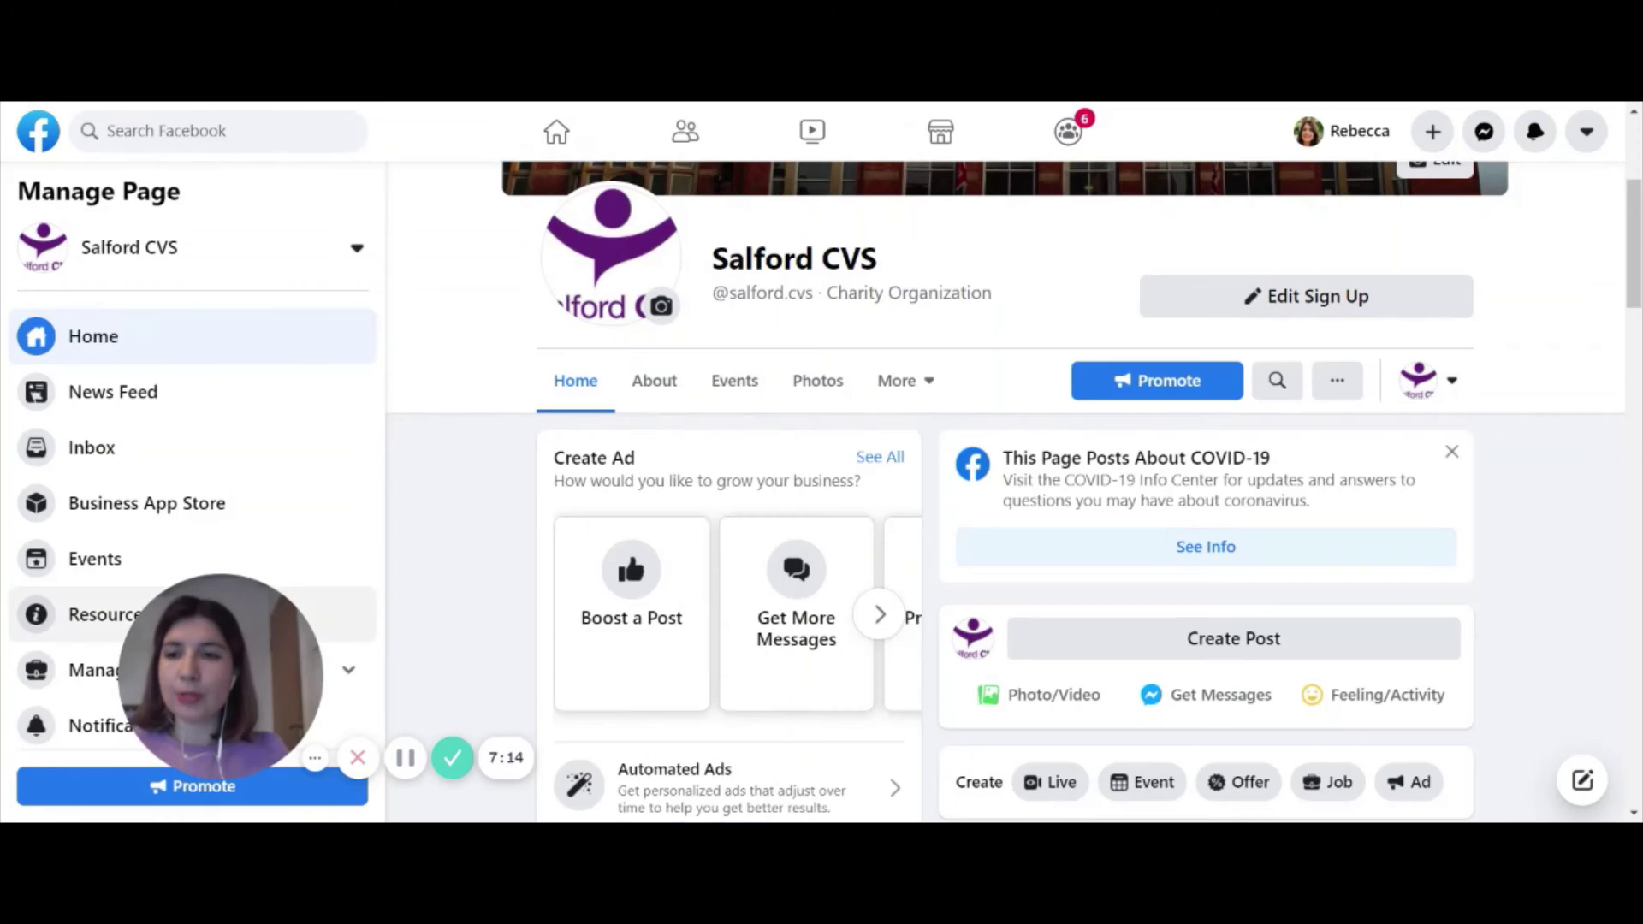
Find the Wellbeing Matters post on the Salford CVS page and start sharing it to a group
{"action": "scroll", "coordinate": [1555, 543], "scroll_direction": "down", "scroll_amount": 4}
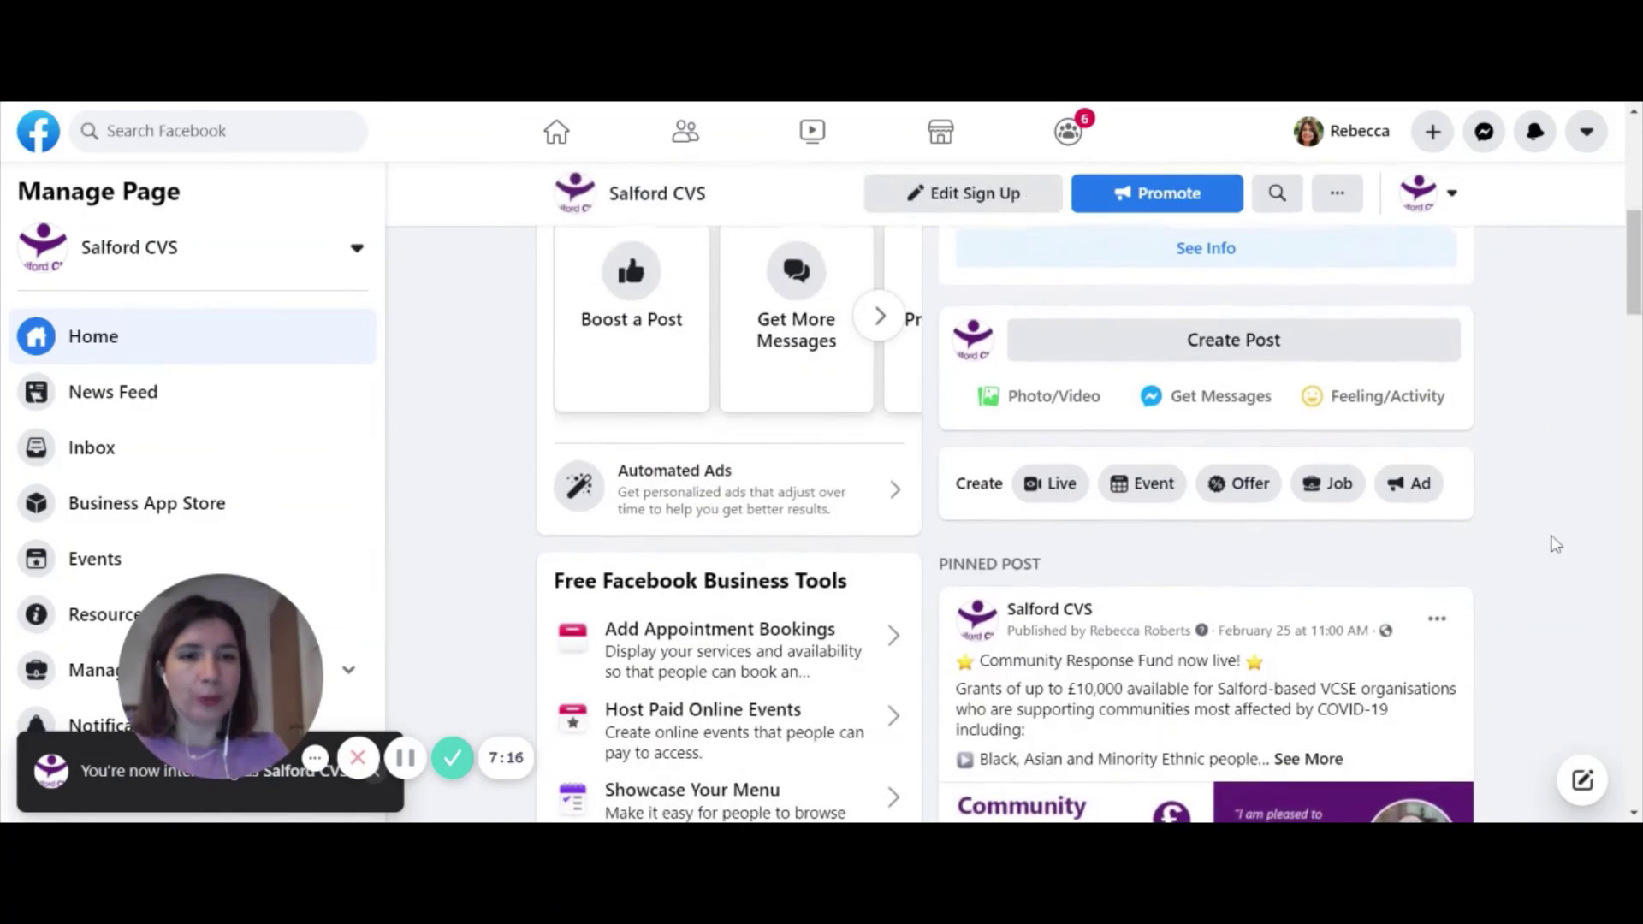
{"action": "scroll", "coordinate": [1555, 543], "scroll_direction": "down", "scroll_amount": 8}
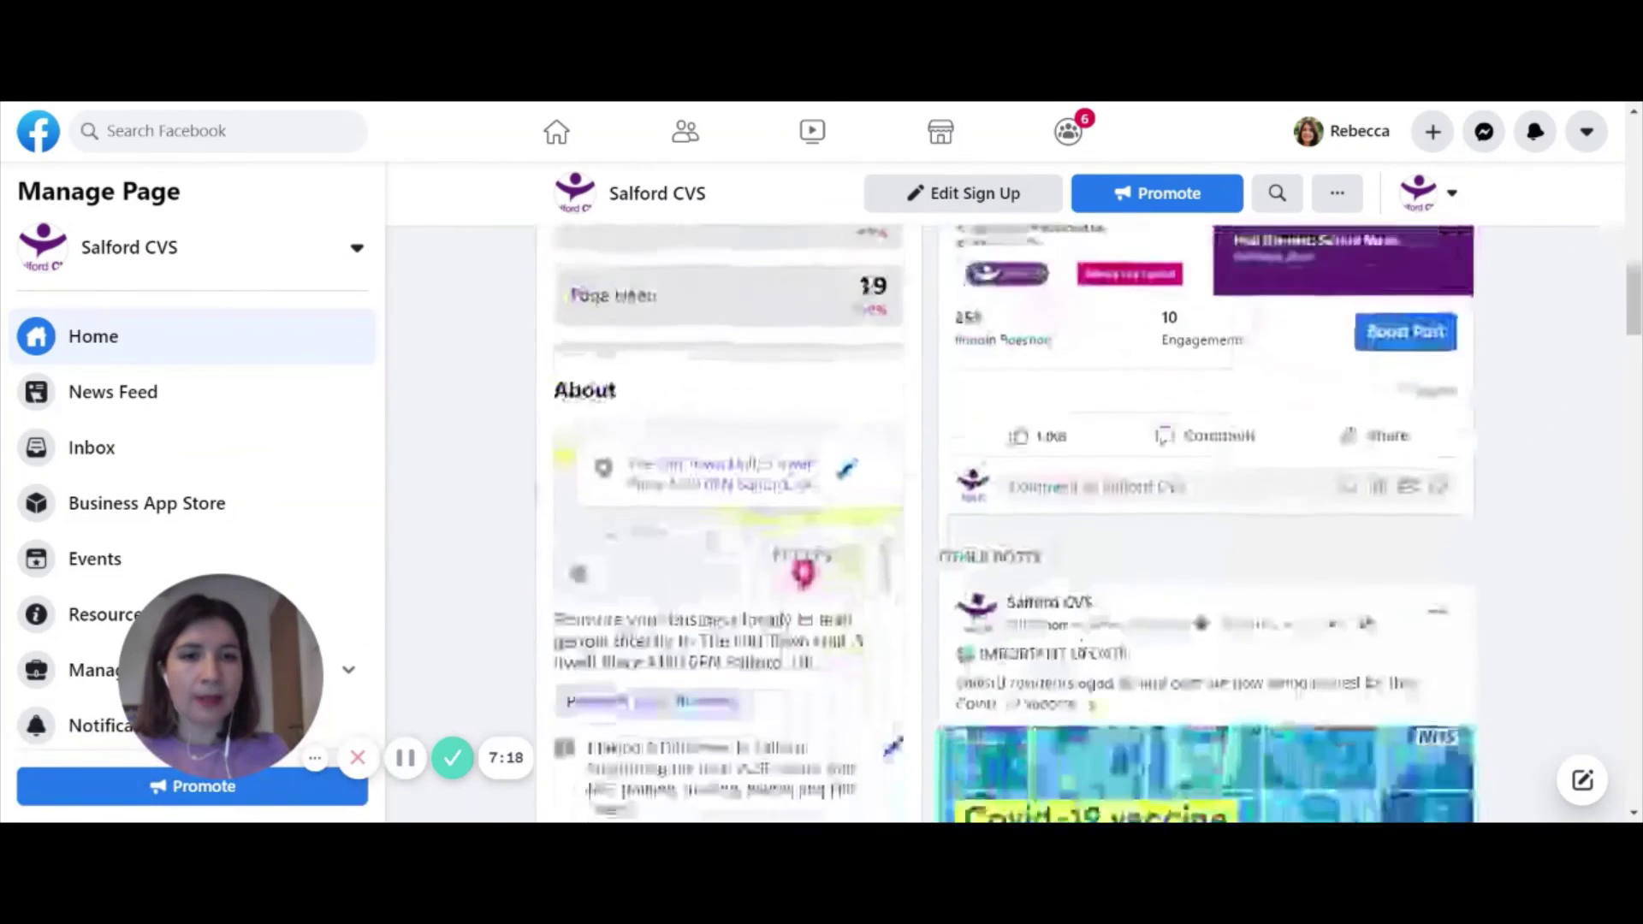
{"action": "scroll", "coordinate": [1009, 524], "scroll_direction": "down", "scroll_amount": 10}
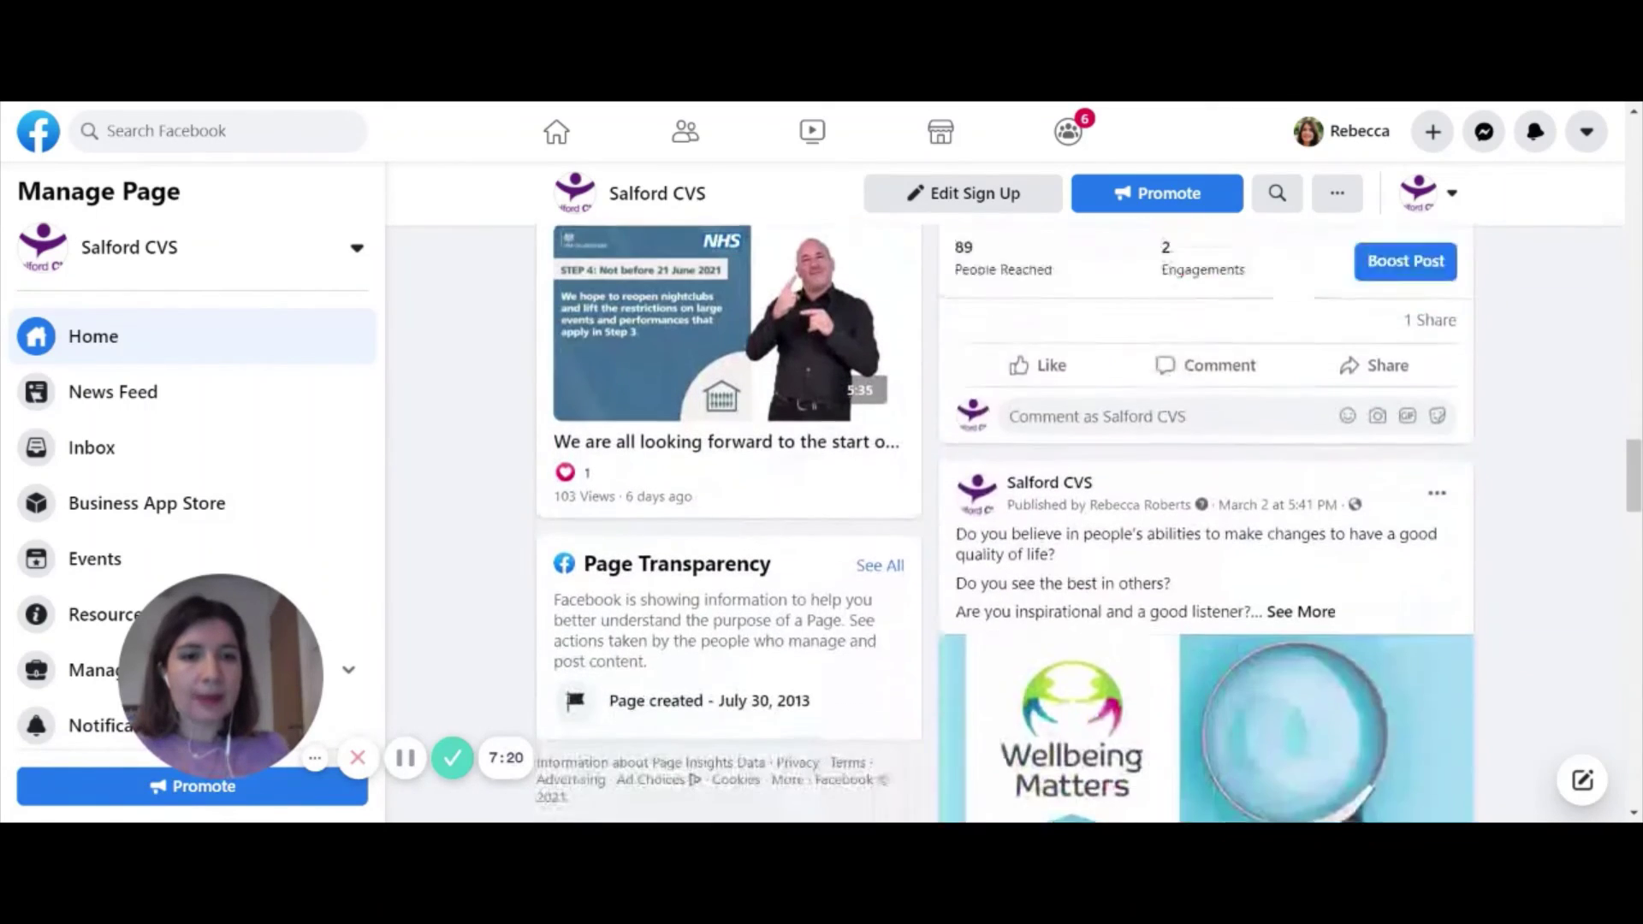
{"action": "scroll", "coordinate": [1431, 567], "scroll_direction": "down", "scroll_amount": 2}
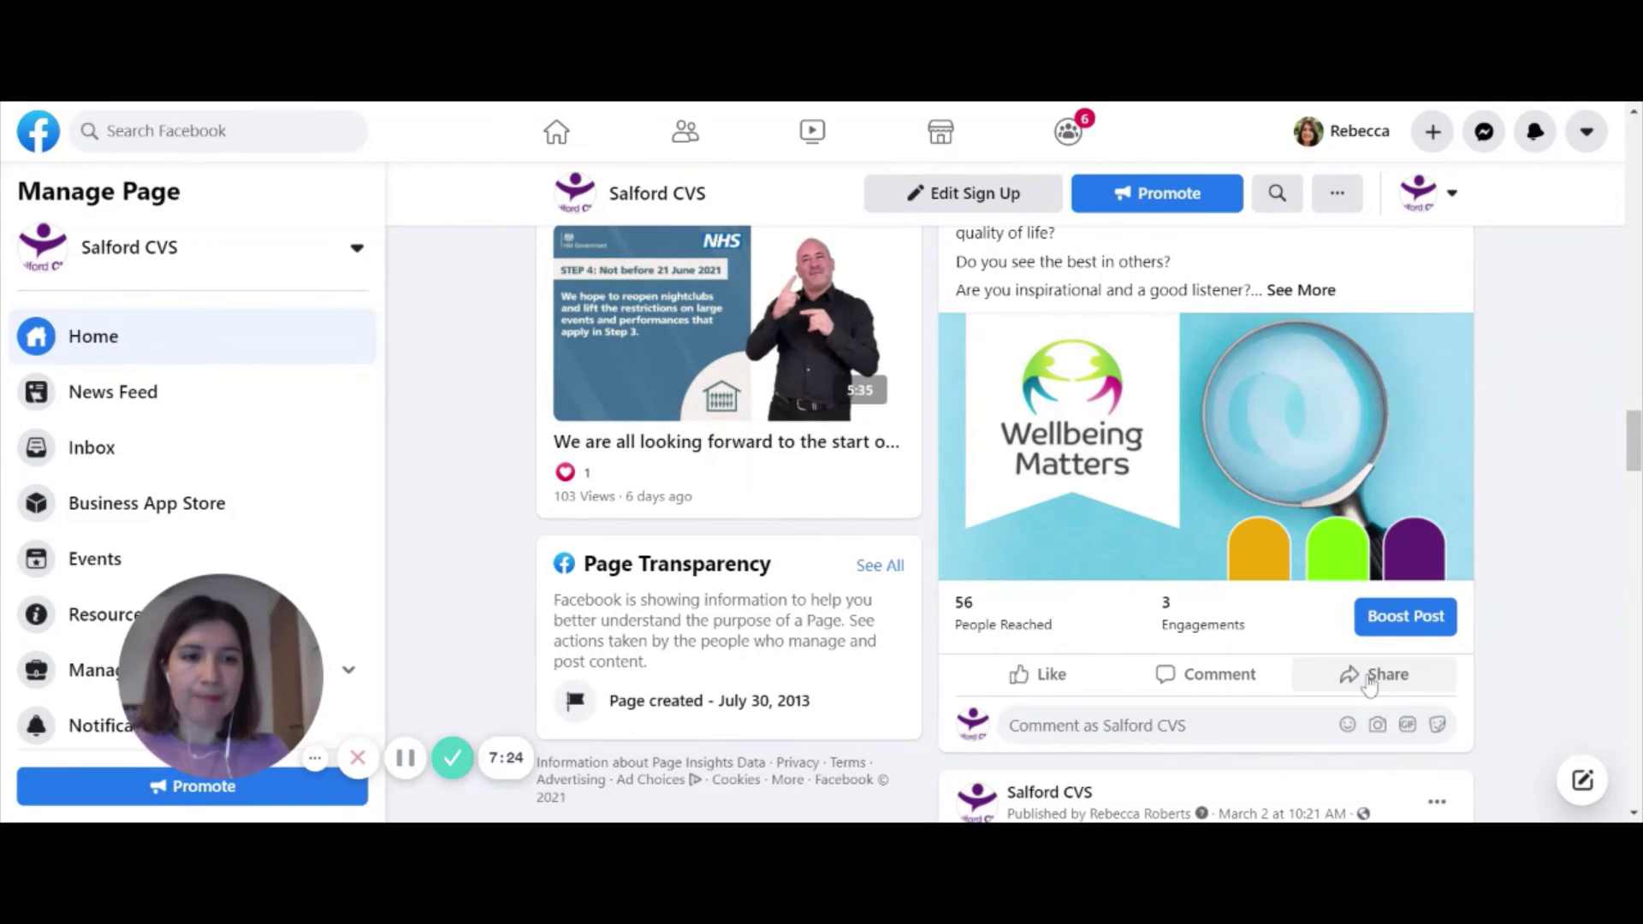
{"action": "scroll", "coordinate": [1312, 433], "scroll_direction": "up", "scroll_amount": 2}
{"action": "scroll", "coordinate": [1315, 432], "scroll_direction": "down", "scroll_amount": 2}
{"action": "scroll", "coordinate": [1315, 432], "scroll_direction": "down", "scroll_amount": 1}
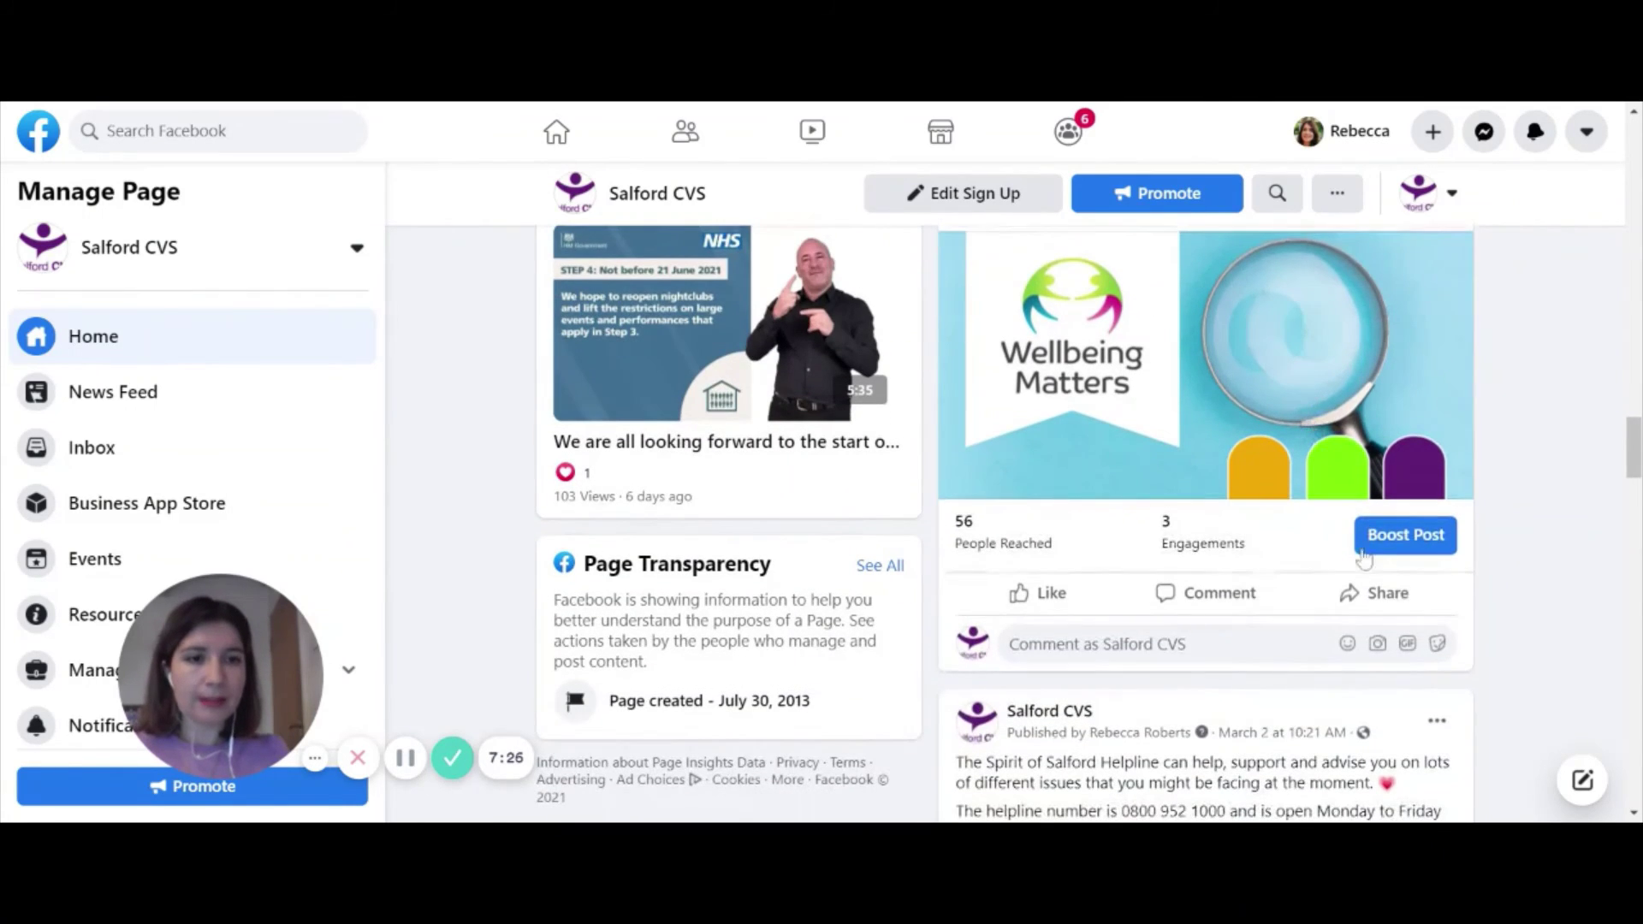
{"action": "left_click", "coordinate": [1371, 607]}
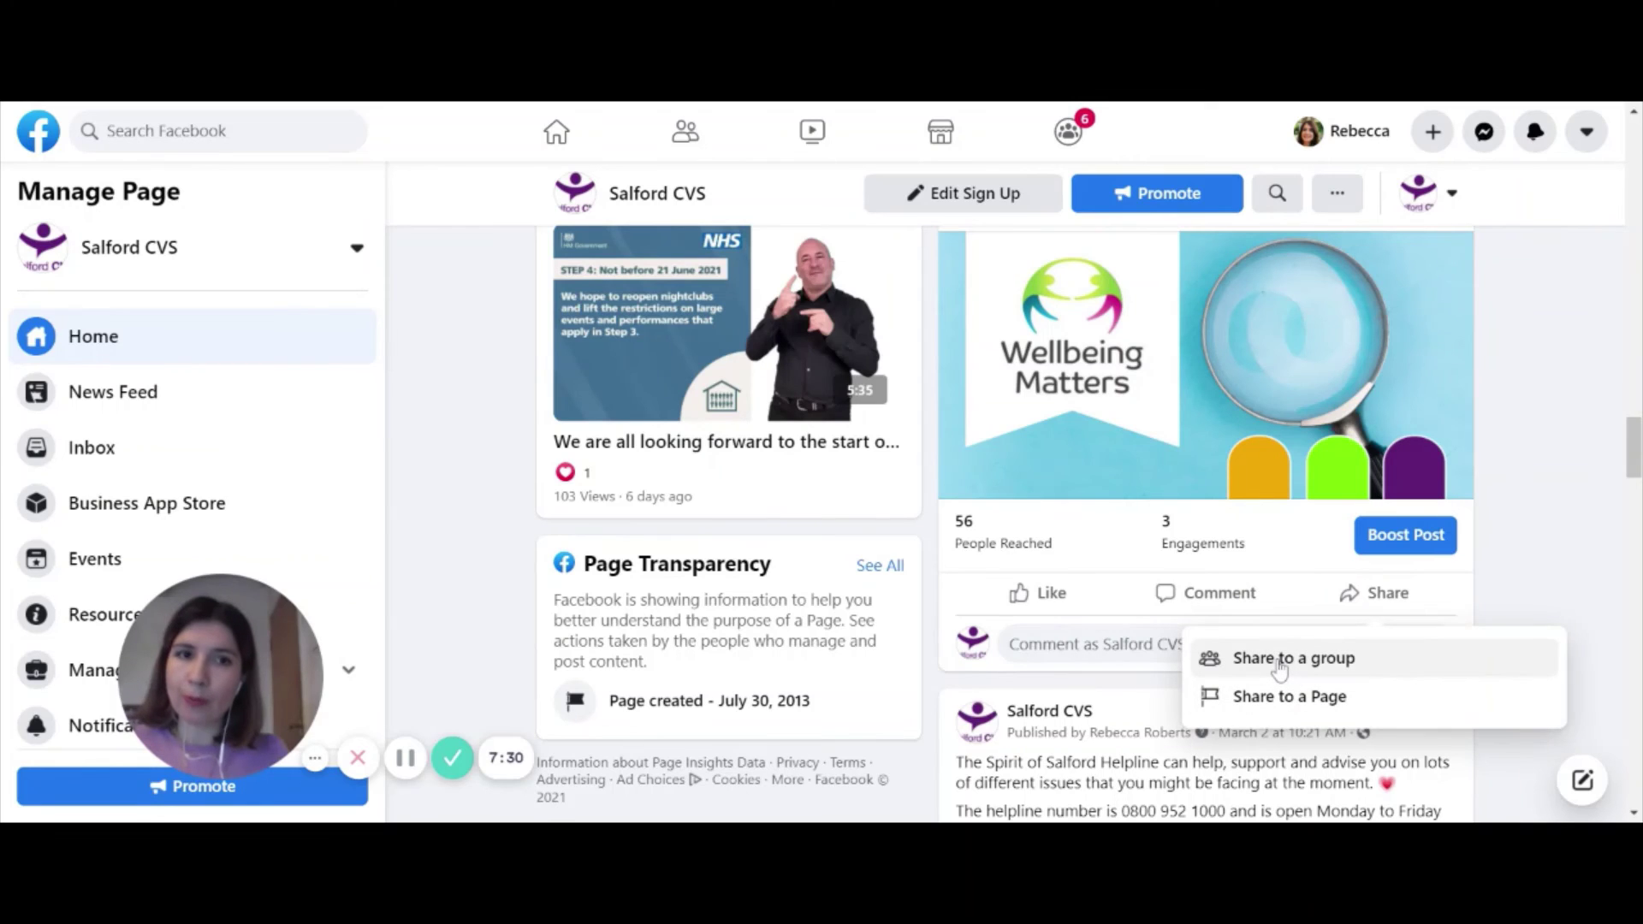
{"action": "left_click", "coordinate": [1279, 662]}
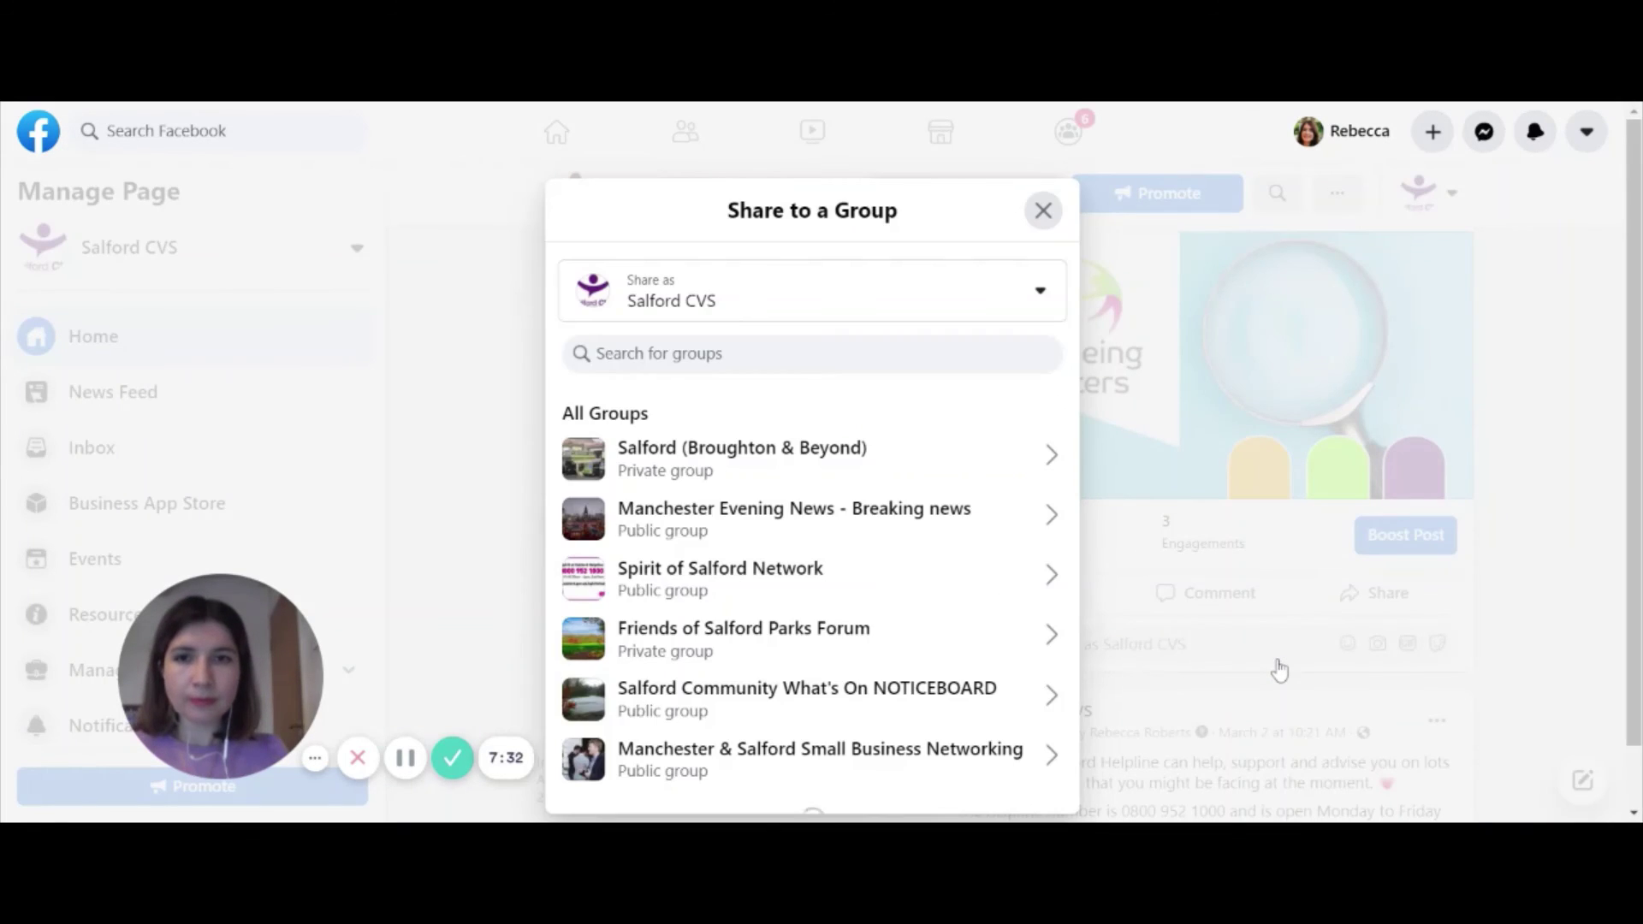
Review the available sharing identities, keep Salford CVS, and choose the public group Spirit of Salford Network as the destination
{"action": "left_click", "coordinate": [939, 313]}
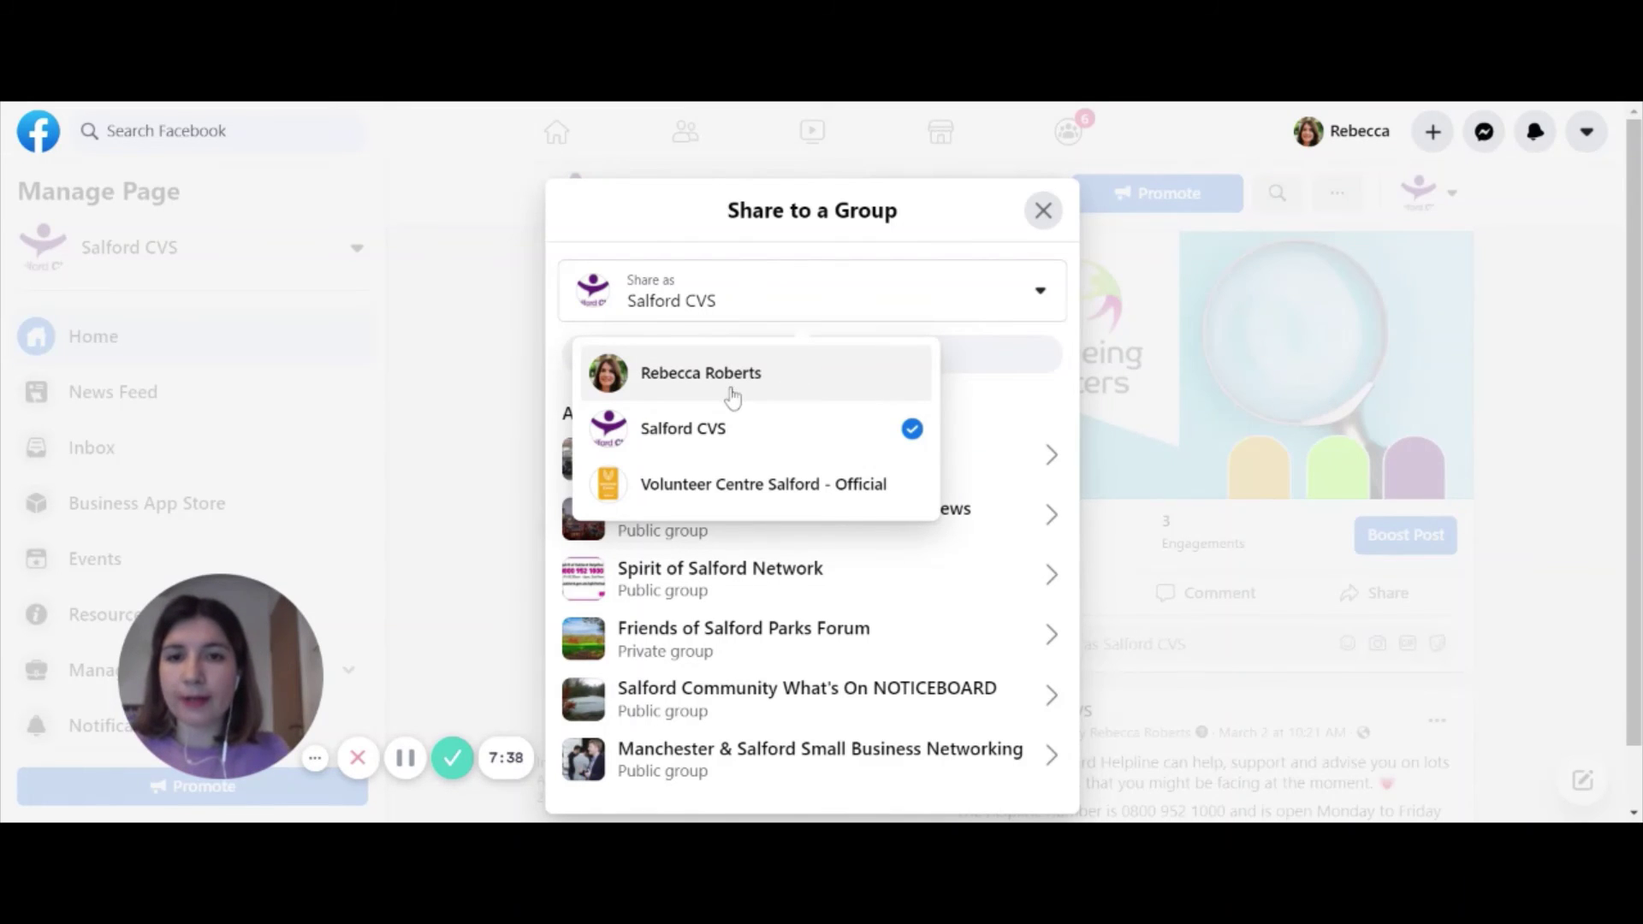
{"action": "left_click", "coordinate": [707, 438]}
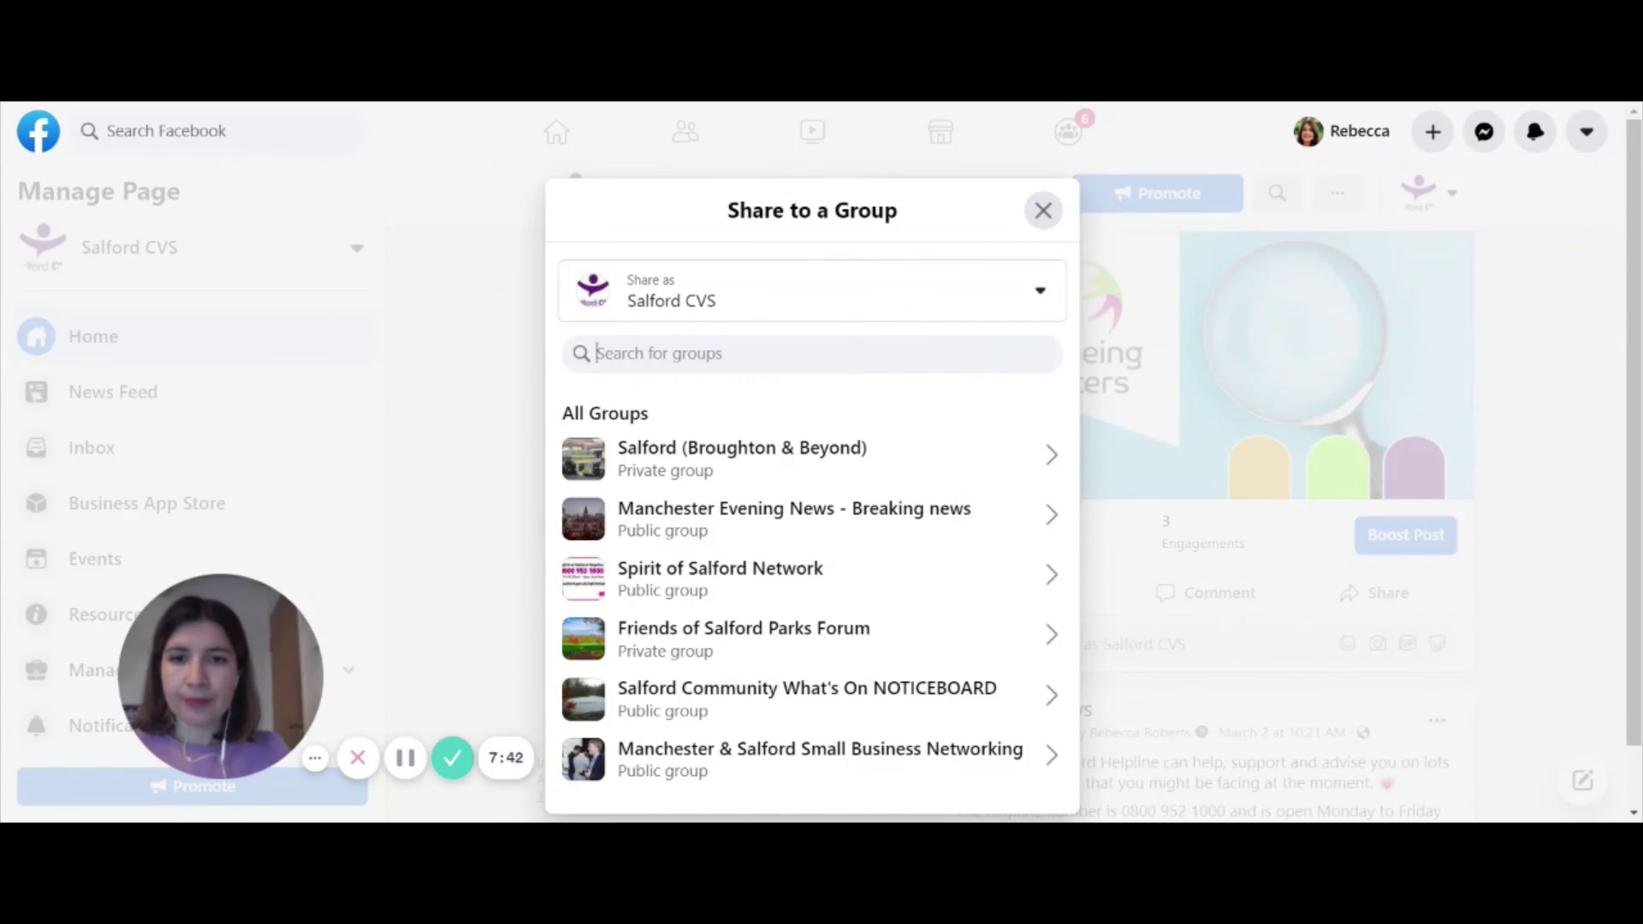
{"action": "left_click", "coordinate": [774, 602]}
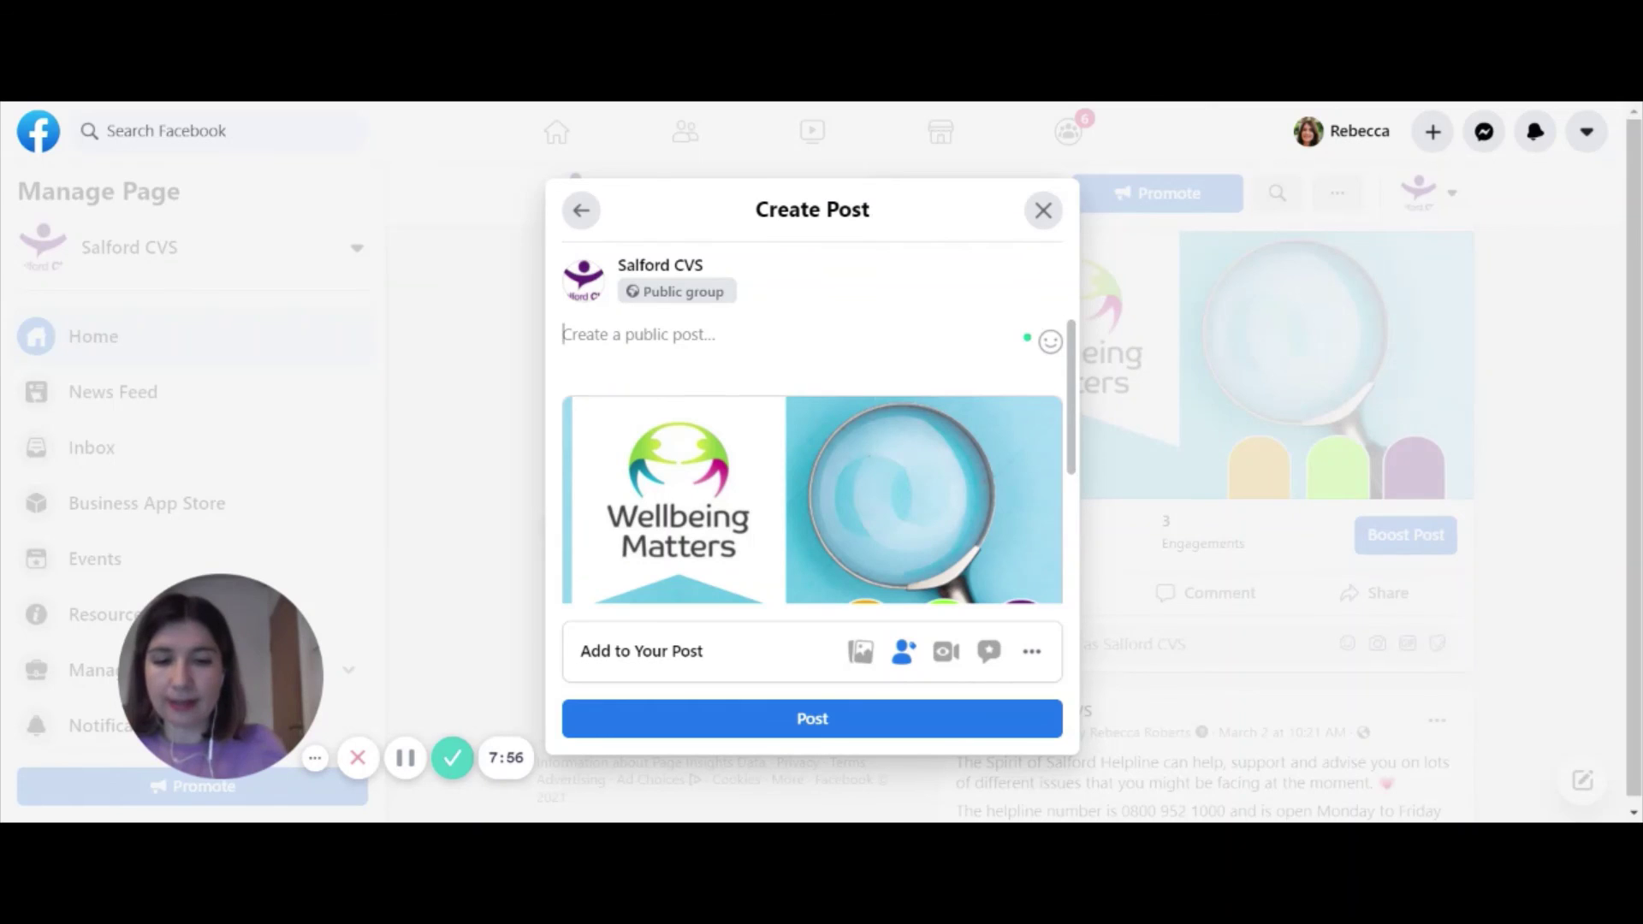
Write "Apply now! Job closing soon" as the text of the shared post and review the attached Wellbeing Matters post
{"action": "type", "text": "Apply now! "}
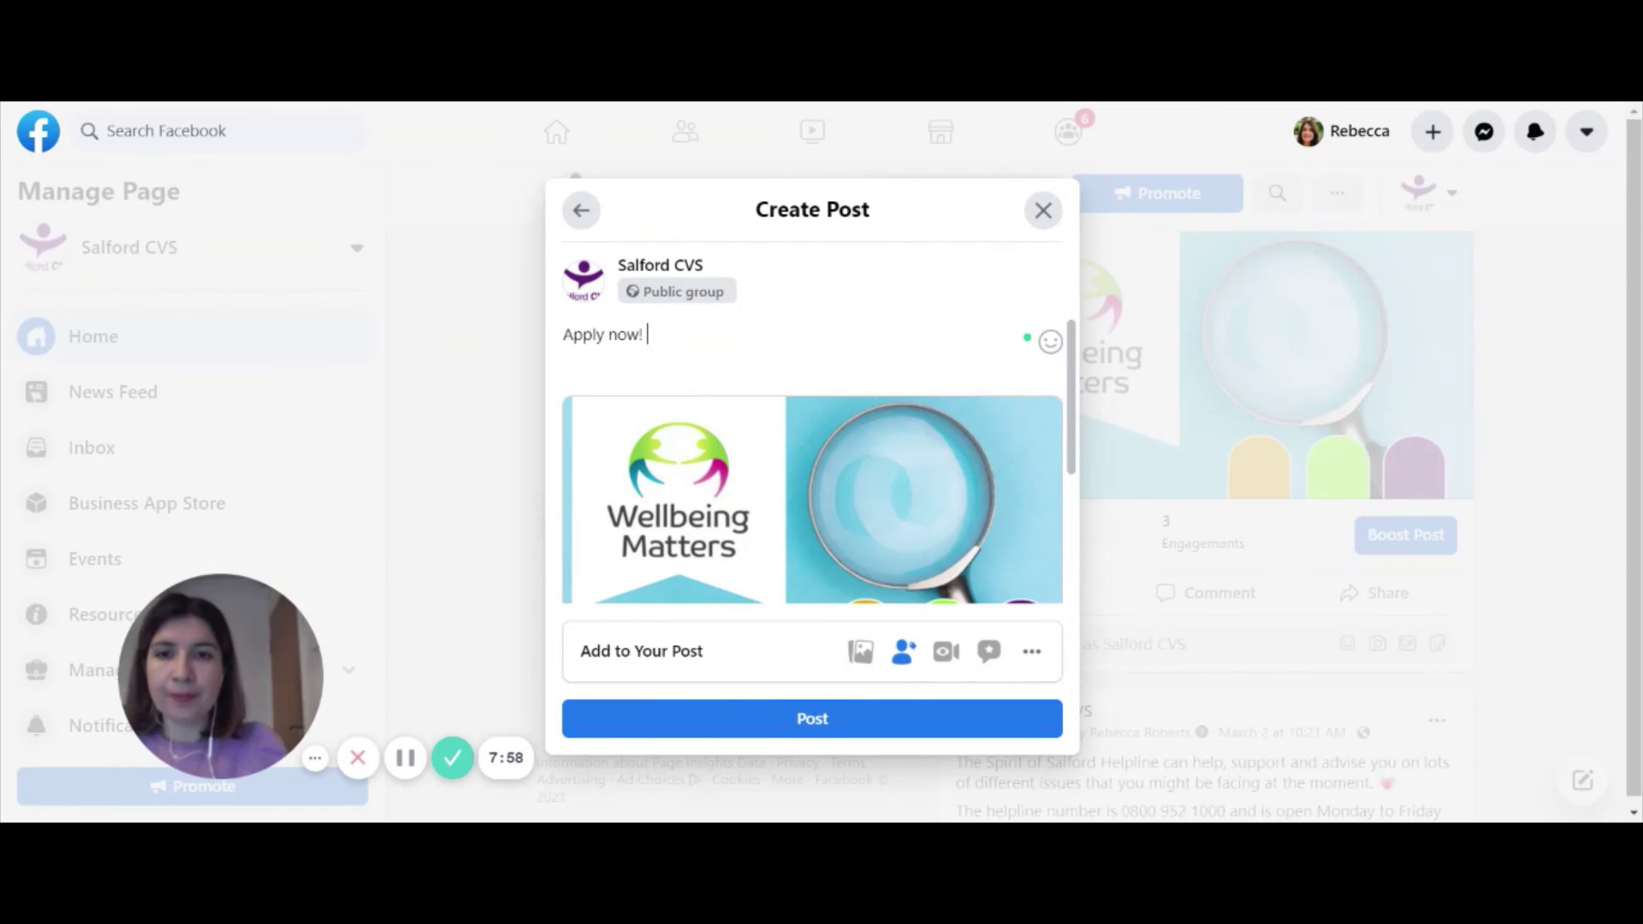
{"action": "type", "text": "Job to"}
{"action": "key", "text": "BackSpace"}
{"action": "key", "text": "BackSpace"}
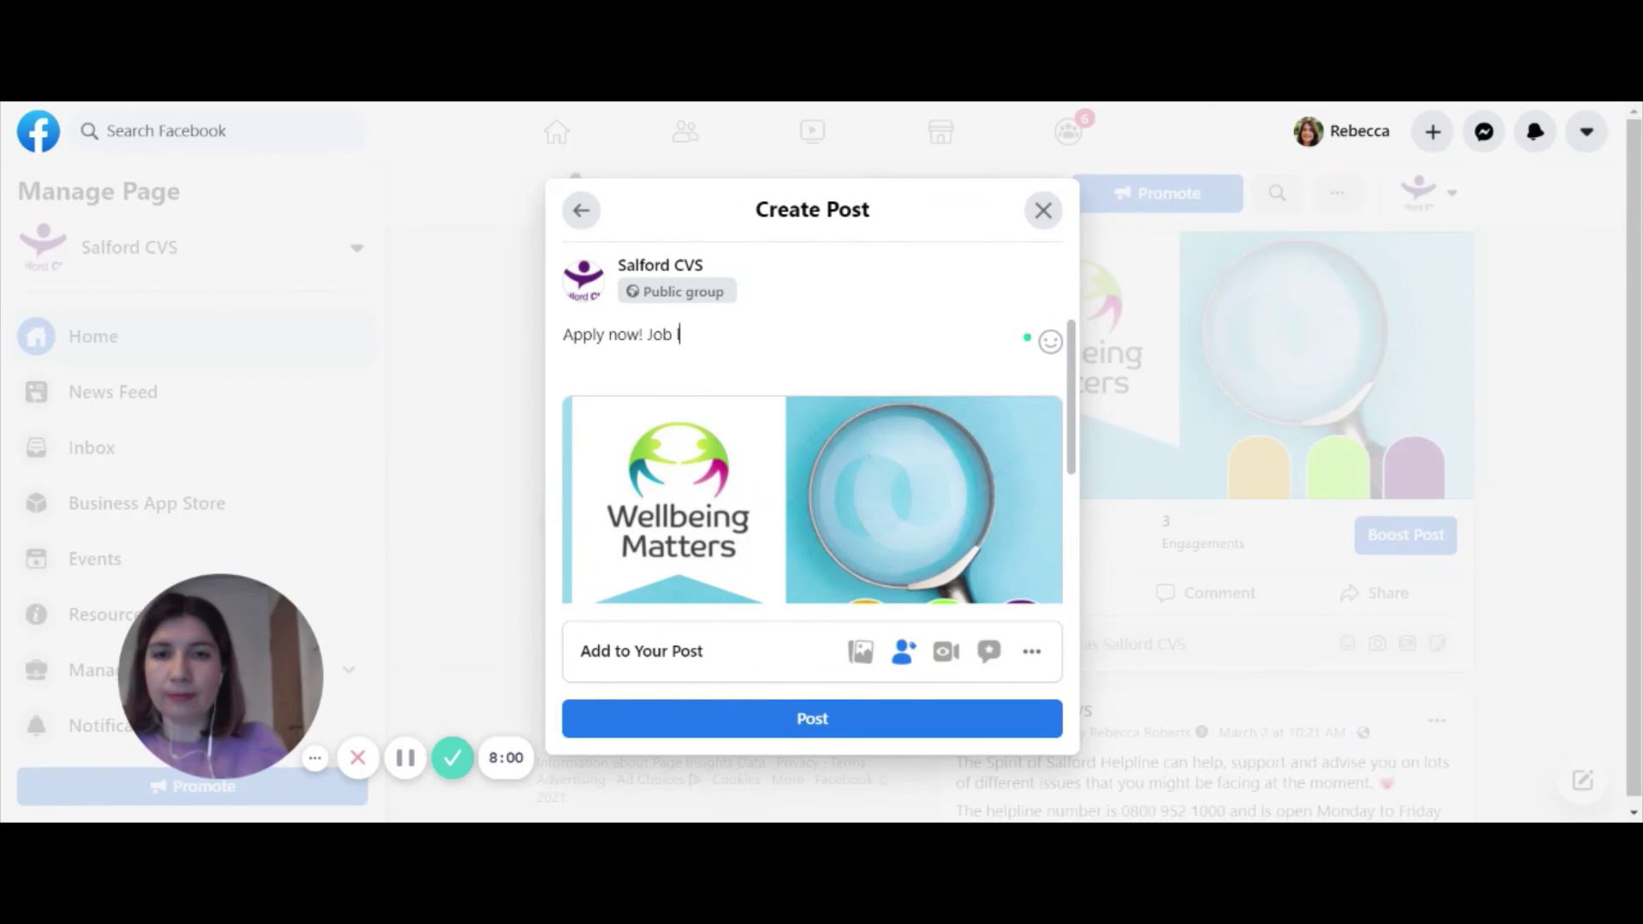
{"action": "type", "text": "closing soon"}
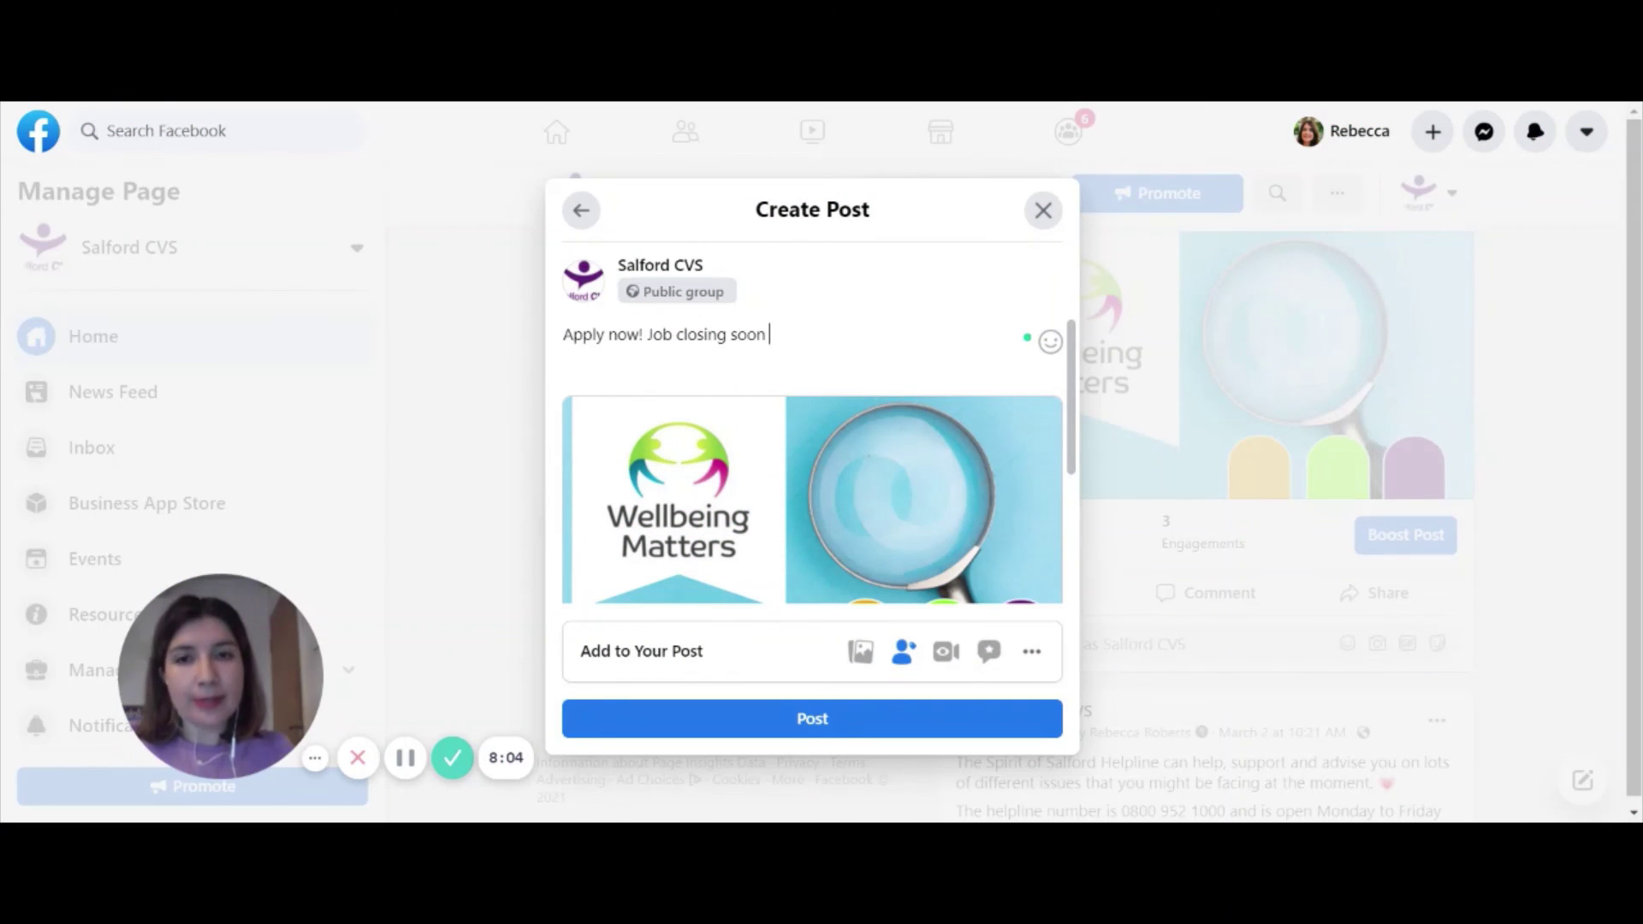
{"action": "scroll", "coordinate": [811, 462], "scroll_direction": "down", "scroll_amount": 3}
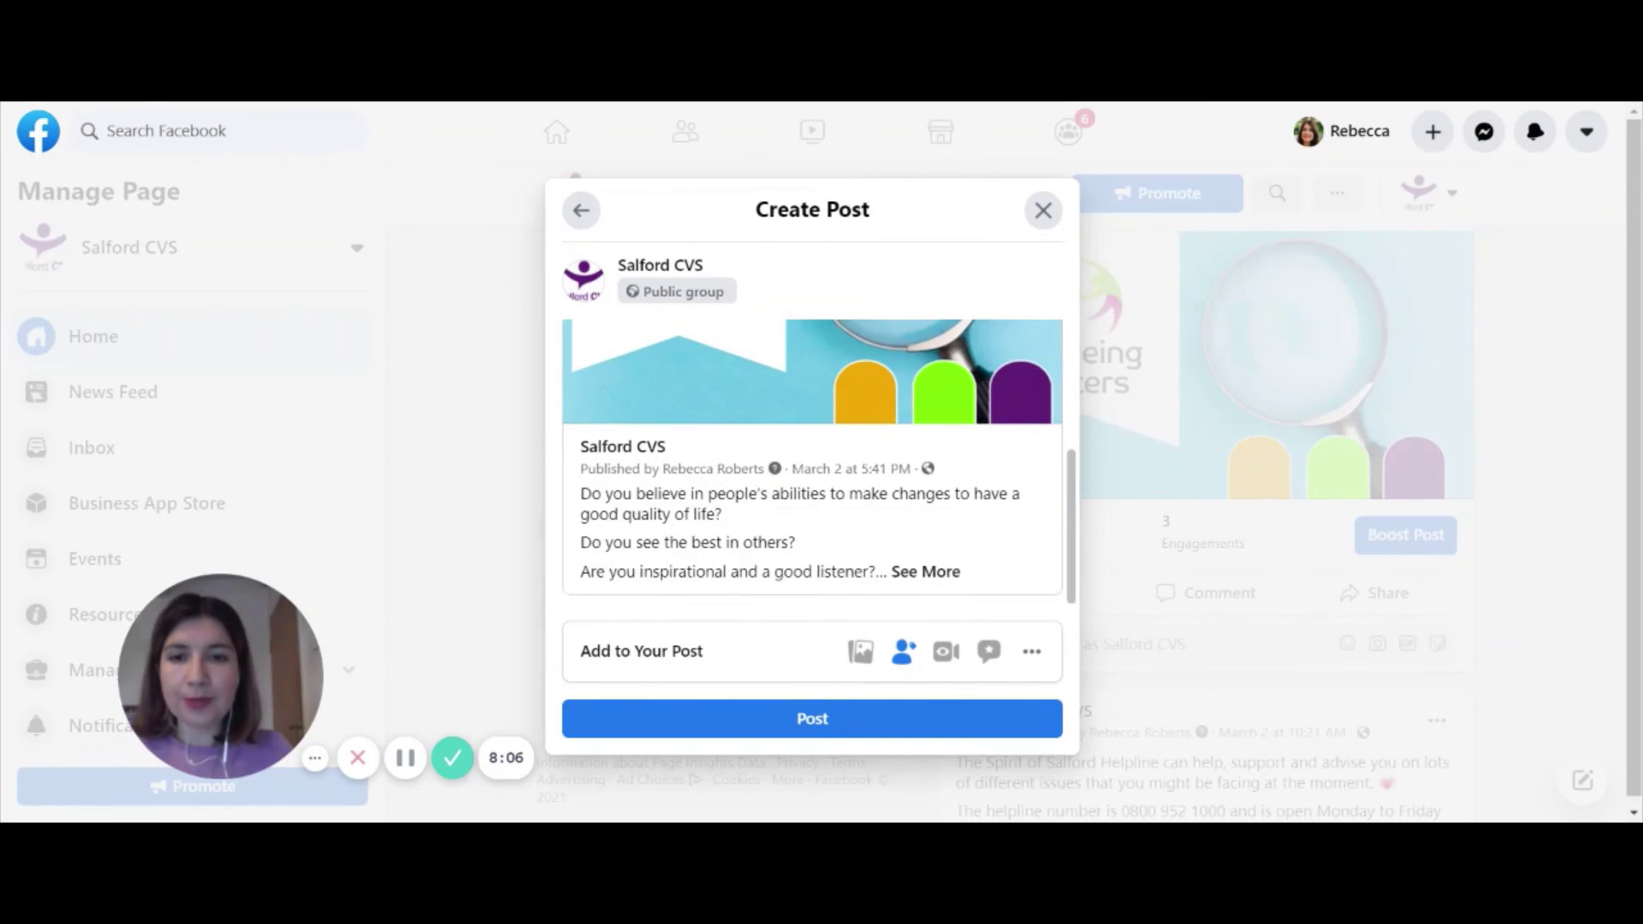
{"action": "scroll", "coordinate": [809, 445], "scroll_direction": "up", "scroll_amount": 3}
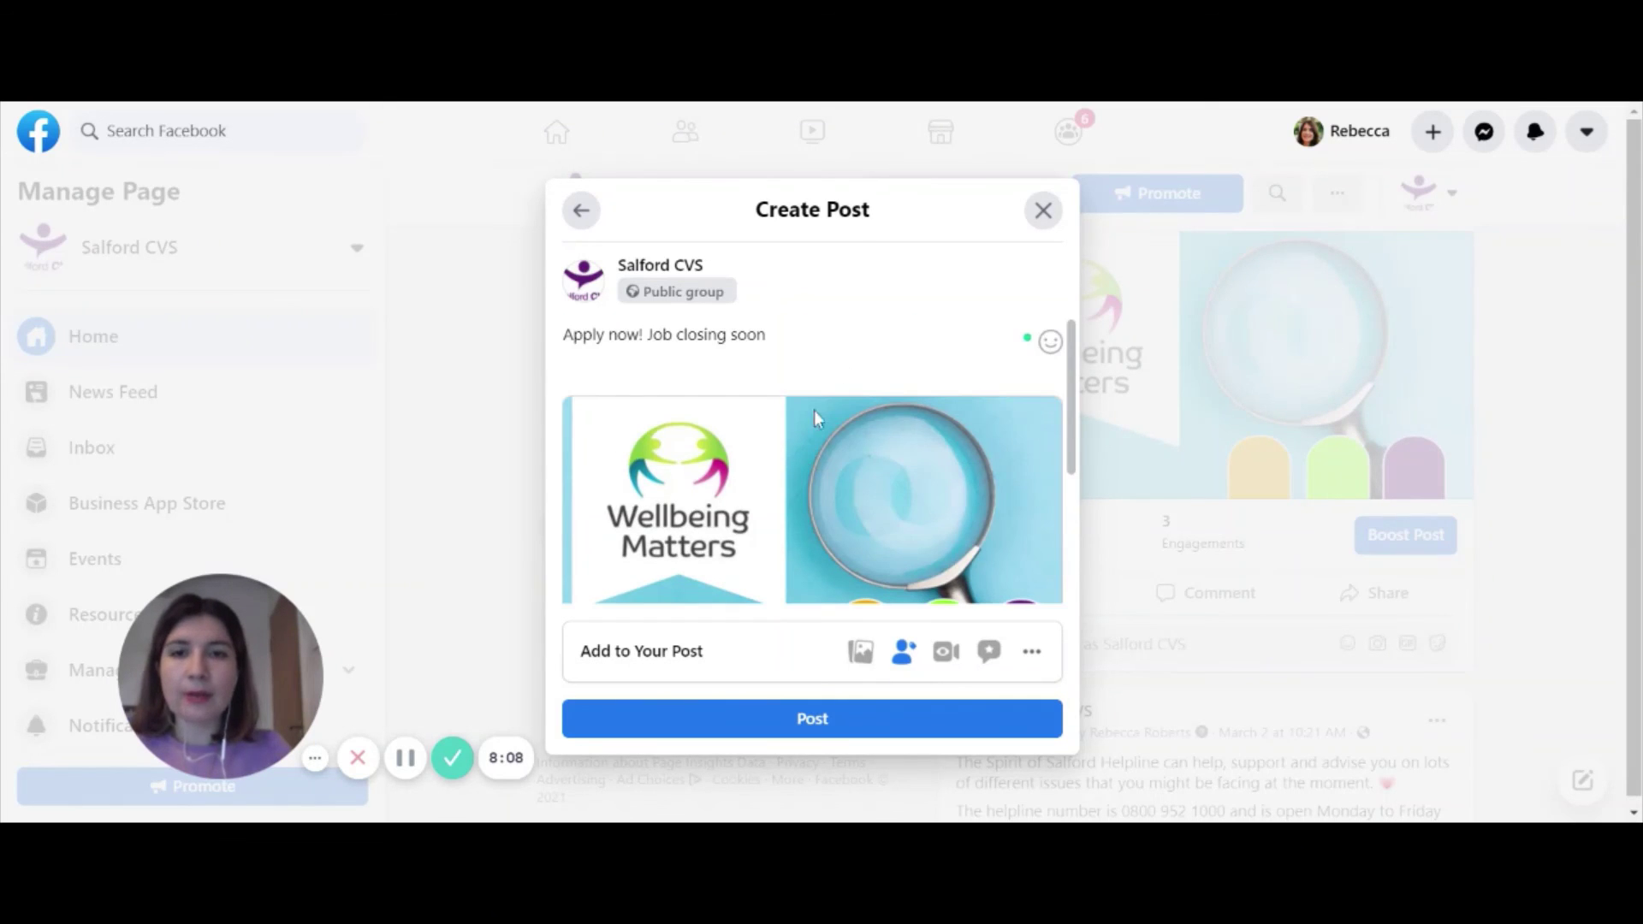
Delete the text of the group post and close the post draft without publishing it
{"action": "left_click_drag", "start_coordinate": [767, 334], "coordinate": [539, 358]}
{"action": "key", "text": "BackSpace"}
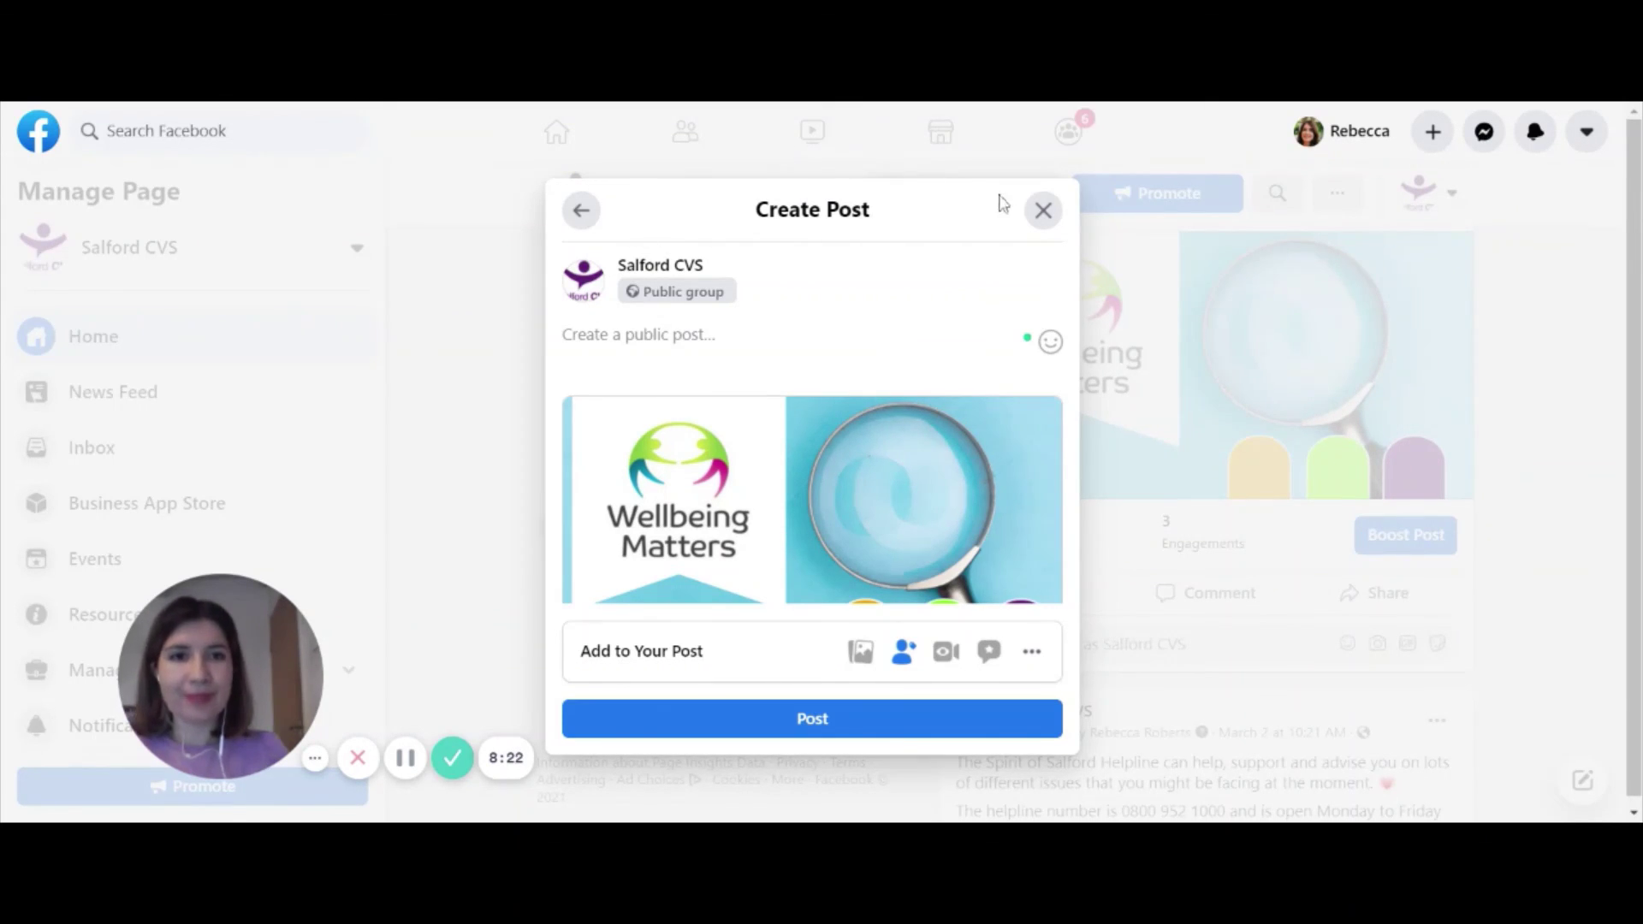
{"action": "left_click", "coordinate": [1042, 211]}
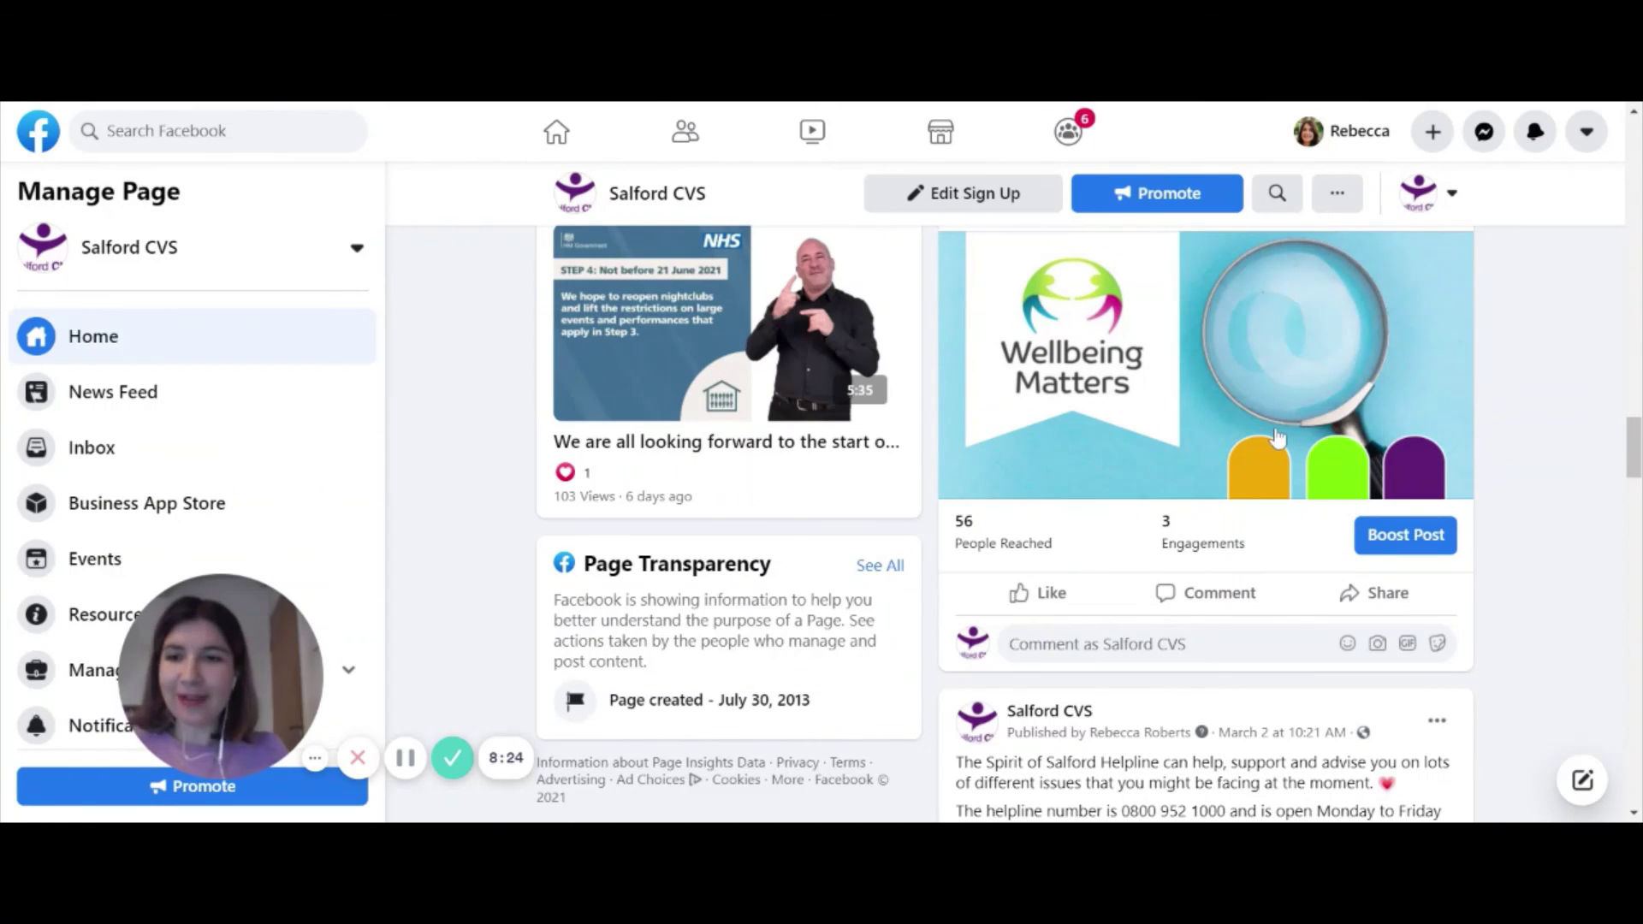